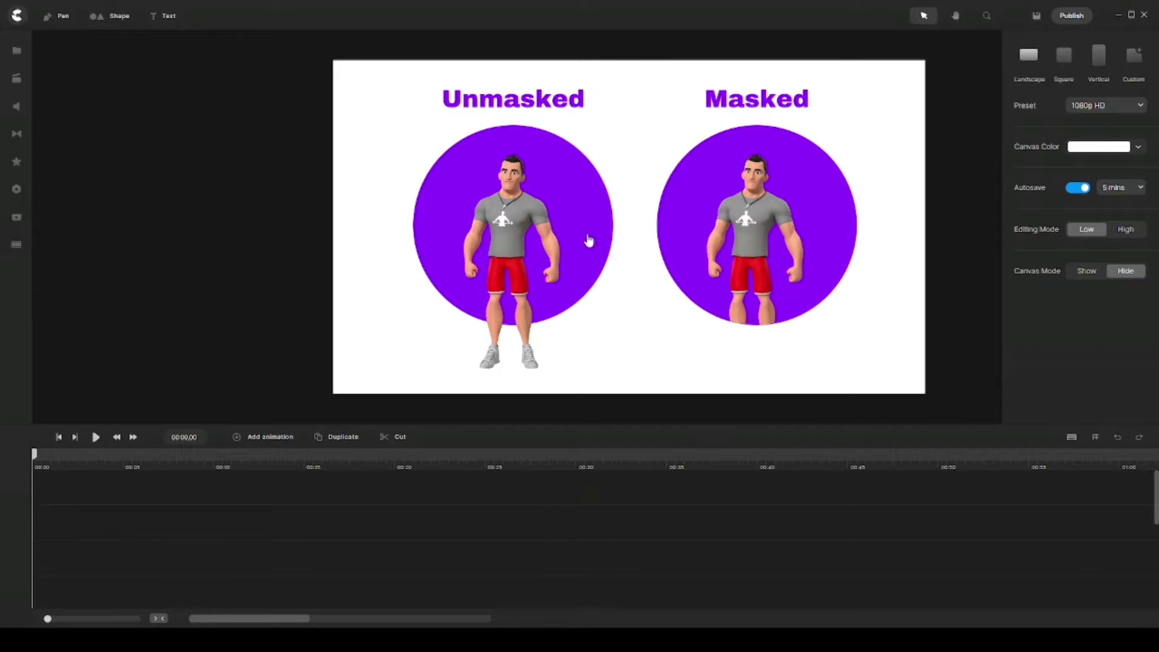
Scrub the preview forward to the frame where the name letters show the whale-shark footage.
left_click(618, 193)
left_click(621, 241)
left_click(700, 351)
left_click_drag(35, 458, 111, 461)
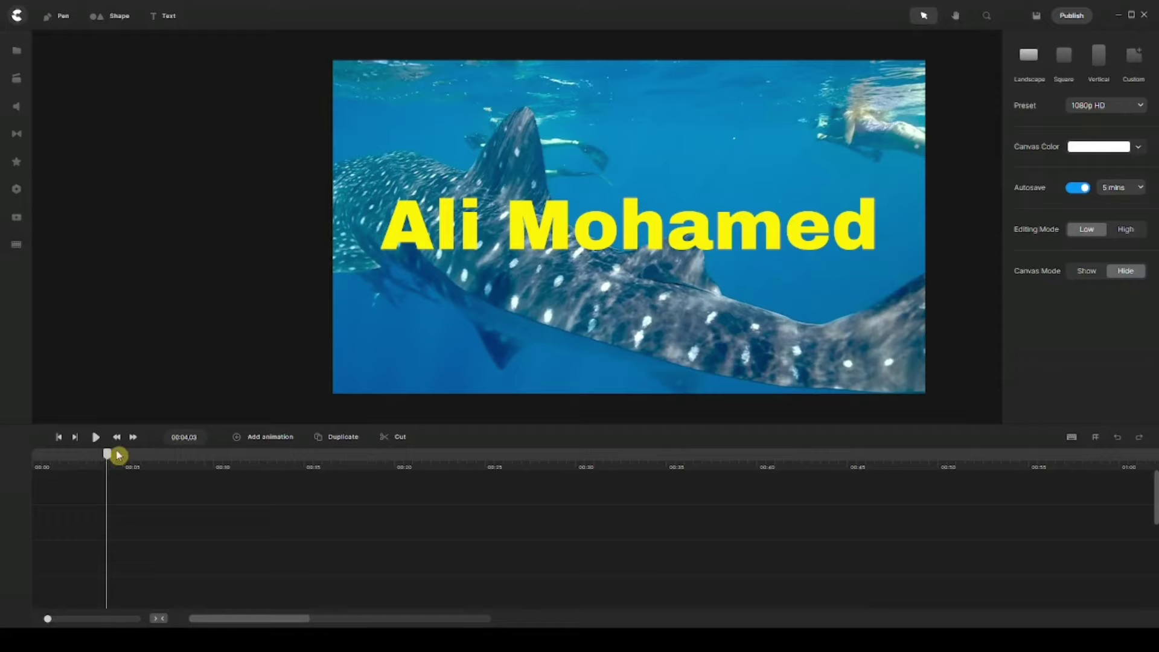
left_click_drag(108, 457, 201, 462)
left_click(178, 461)
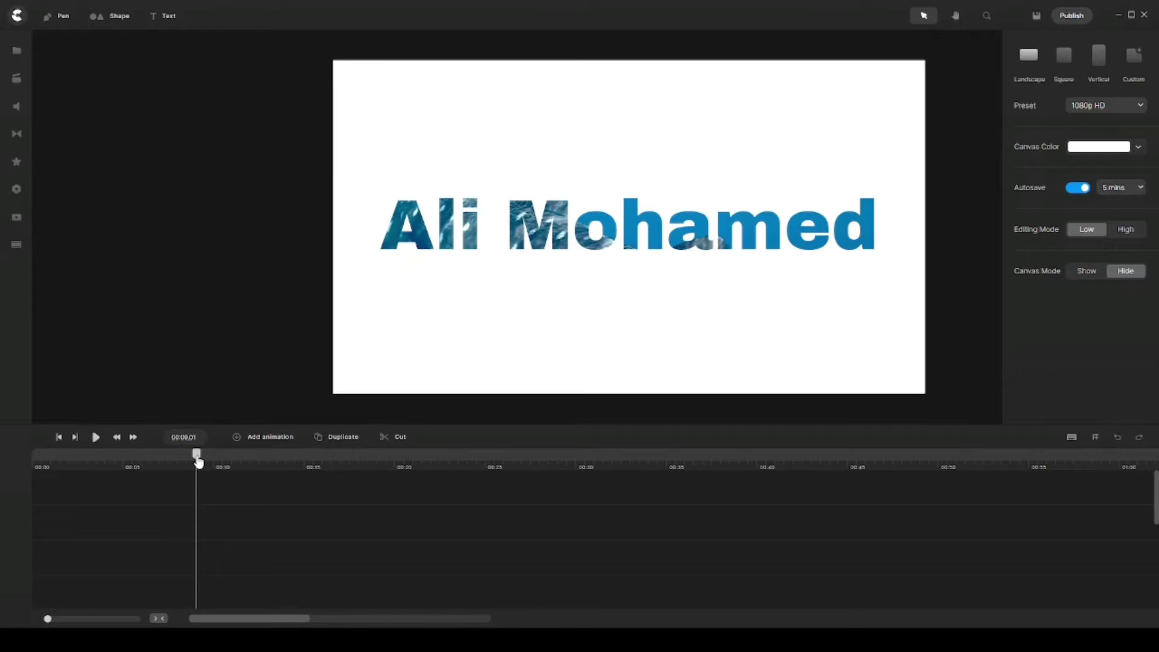
Move the preview to about 00:14, showing webcam footage clipped to a circle beside the unmasked version.
left_click_drag(198, 463, 300, 454)
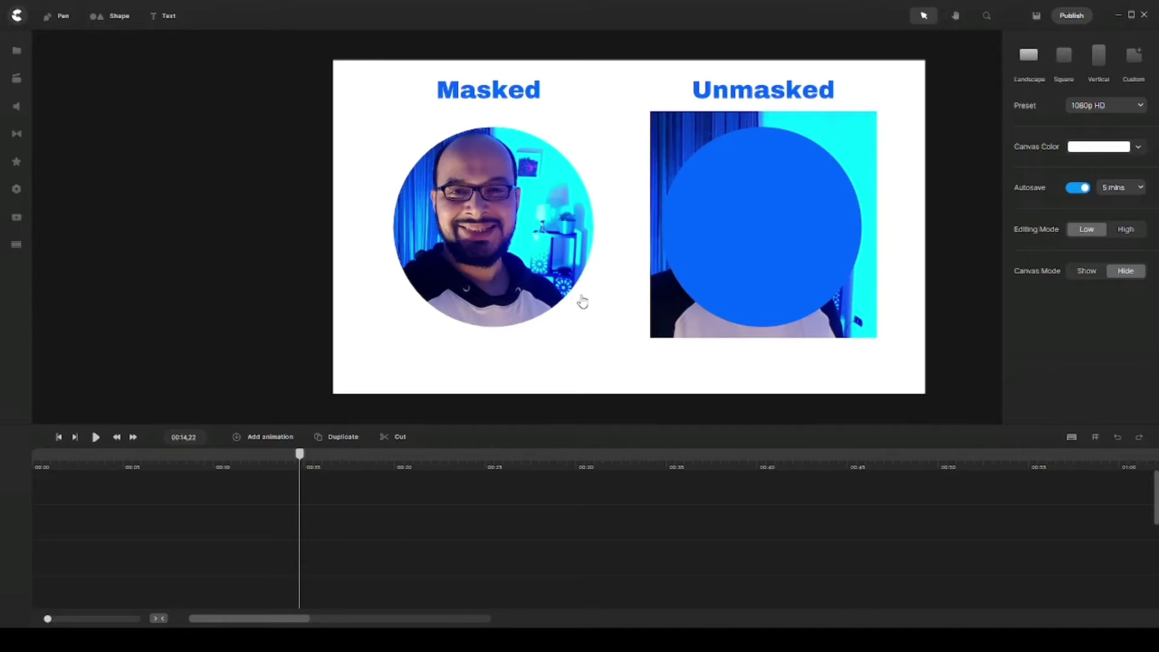
Move the playhead to 00:20:03, past the Masked/Unmasked example, onto an empty white frame.
left_click(394, 139)
left_click(386, 497)
left_click(403, 464)
left_click(393, 464)
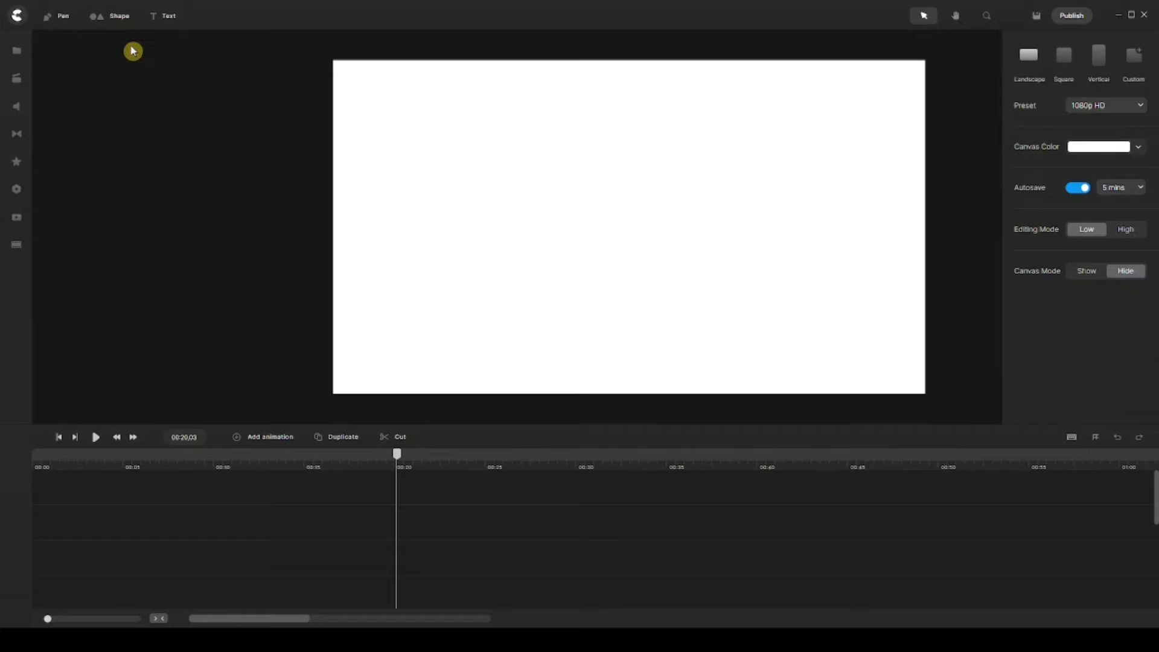
Place a circle shape on the canvas, fill it purple (9000ff), and enlarge it to scale 92.
left_click(113, 19)
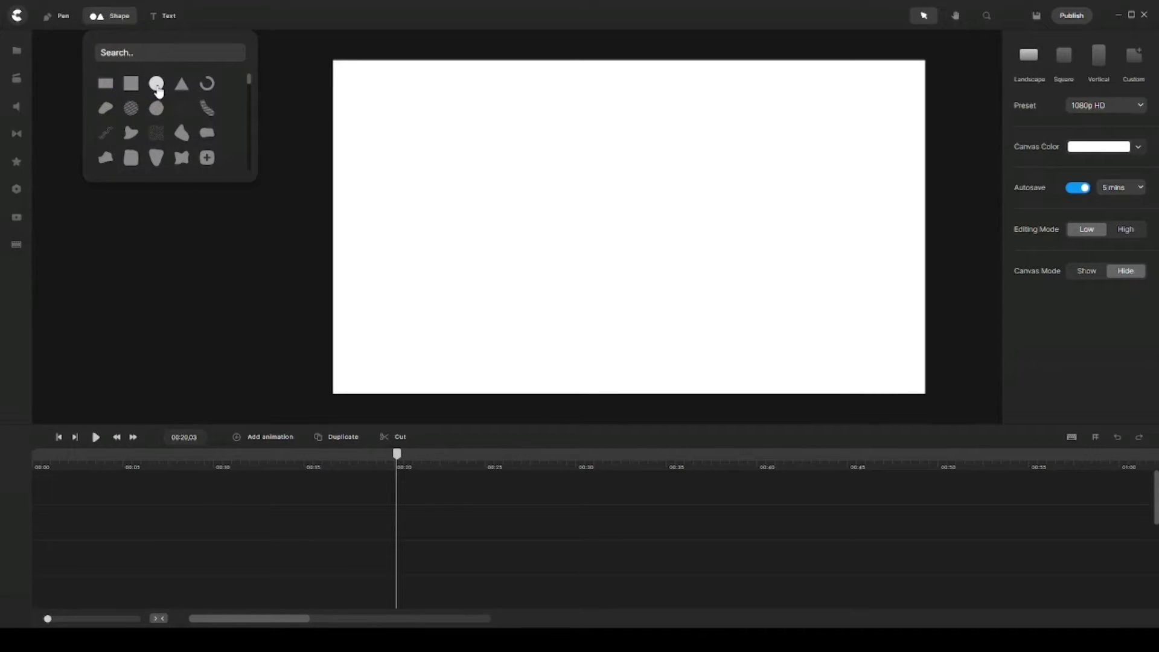
left_click_drag(155, 91, 595, 219)
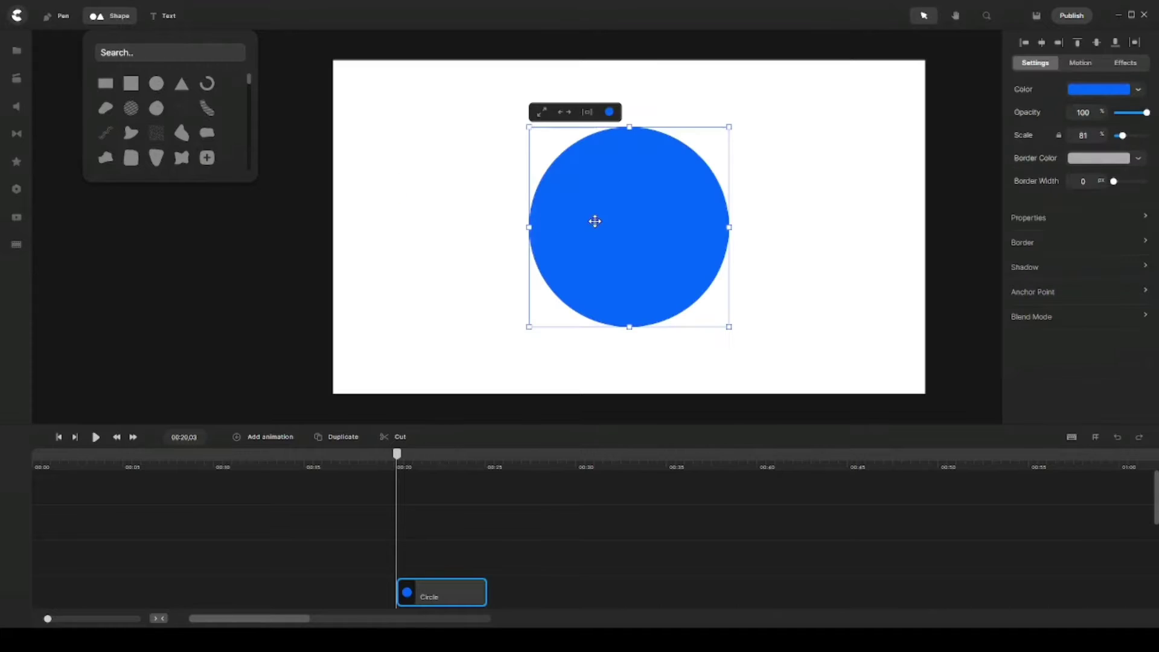
left_click(611, 112)
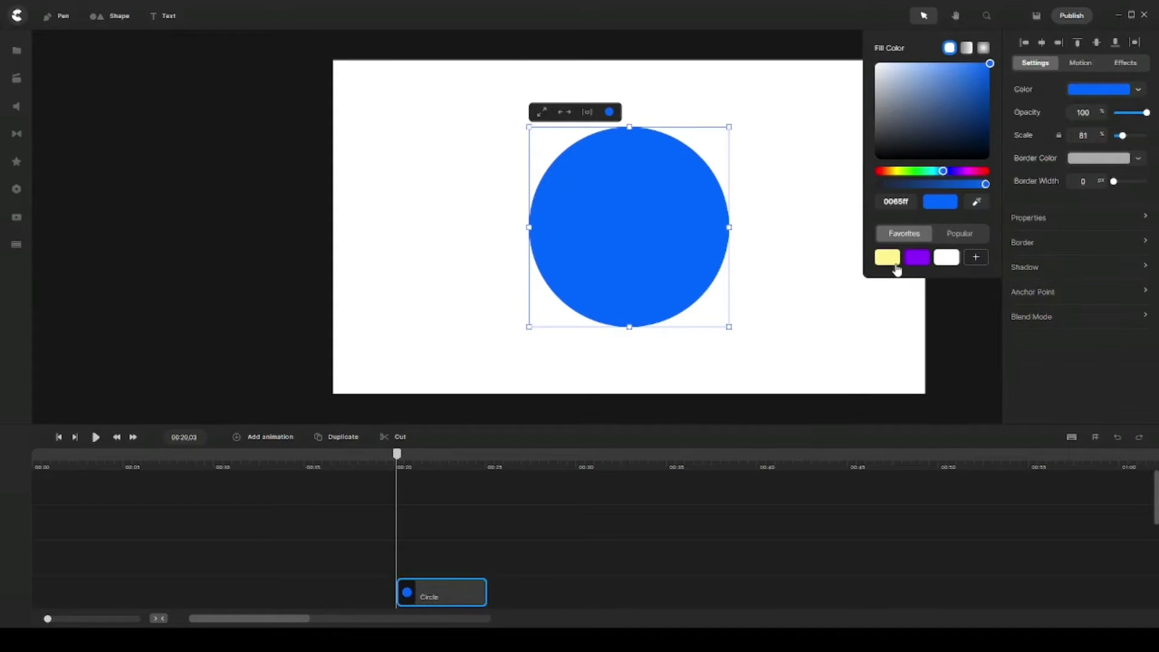
left_click(917, 257)
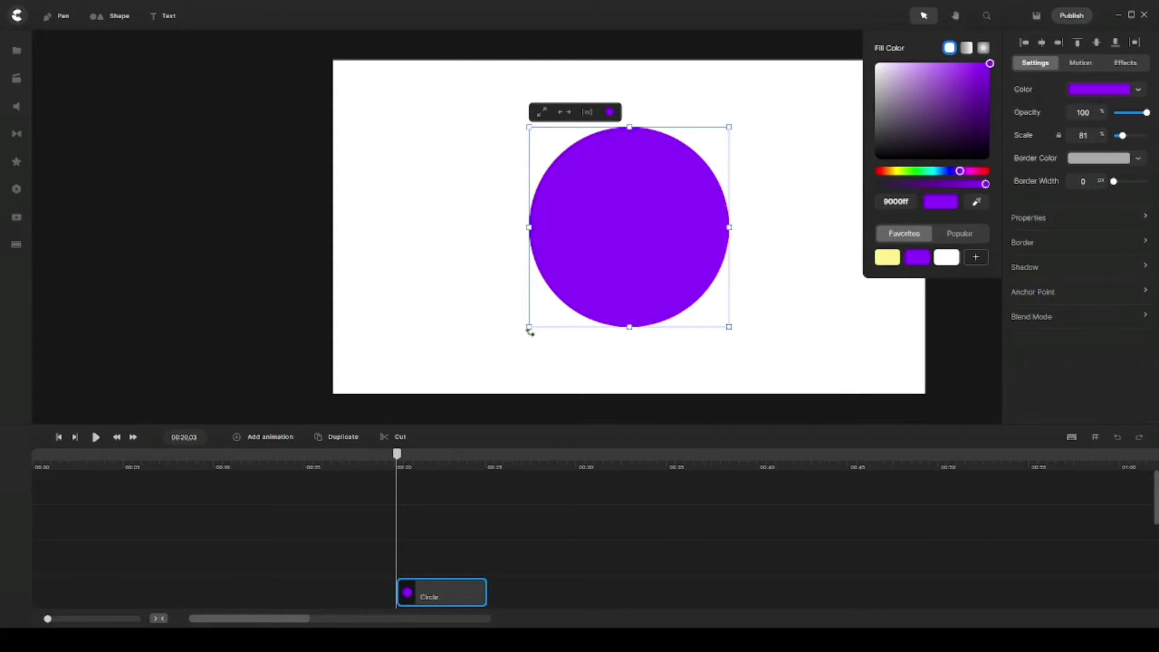
left_click_drag(524, 330, 496, 359)
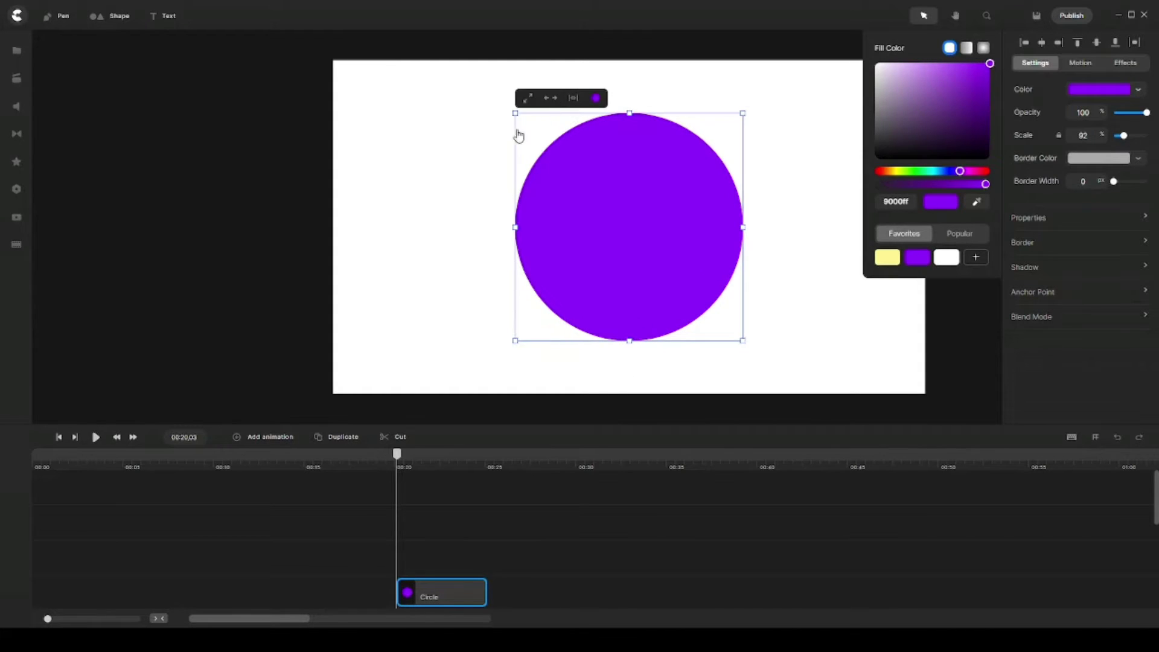
Browse the 3D characters library under Studio > Characters.
left_click(14, 79)
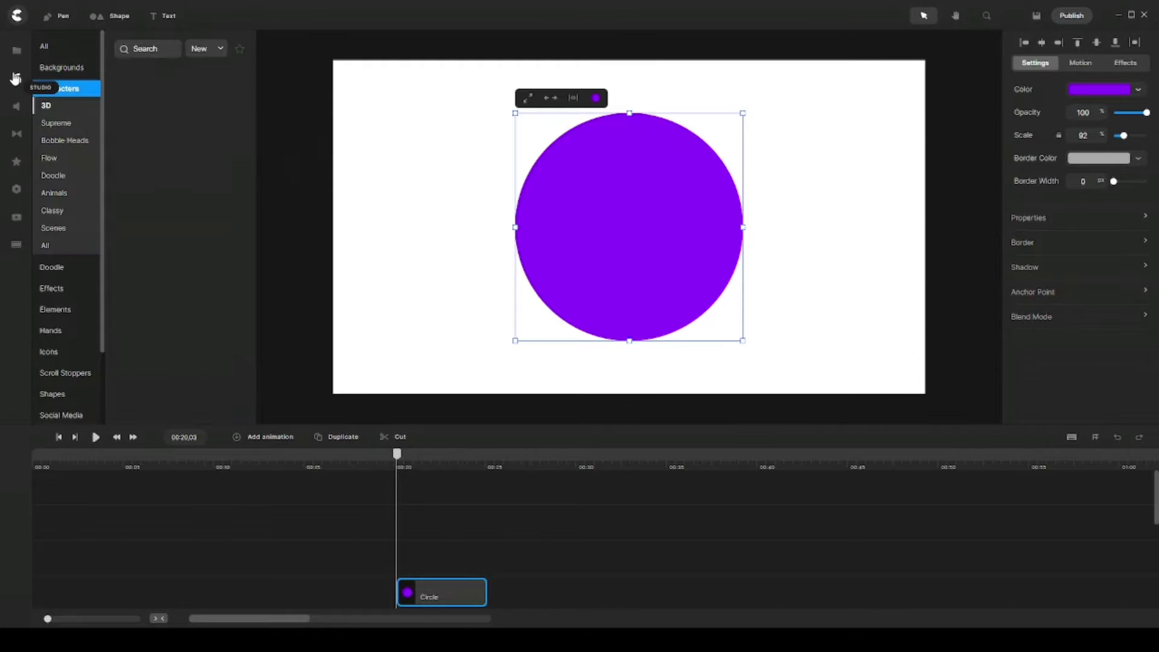
scroll(161, 242, "down", 4)
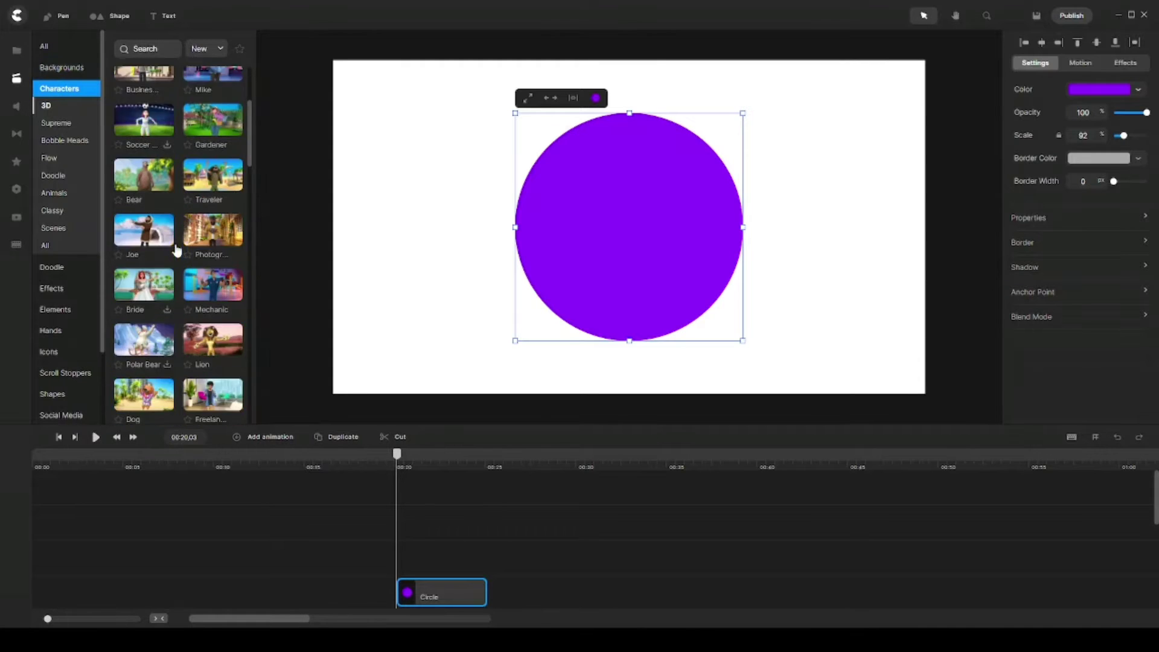
scroll(161, 260, "down", 12)
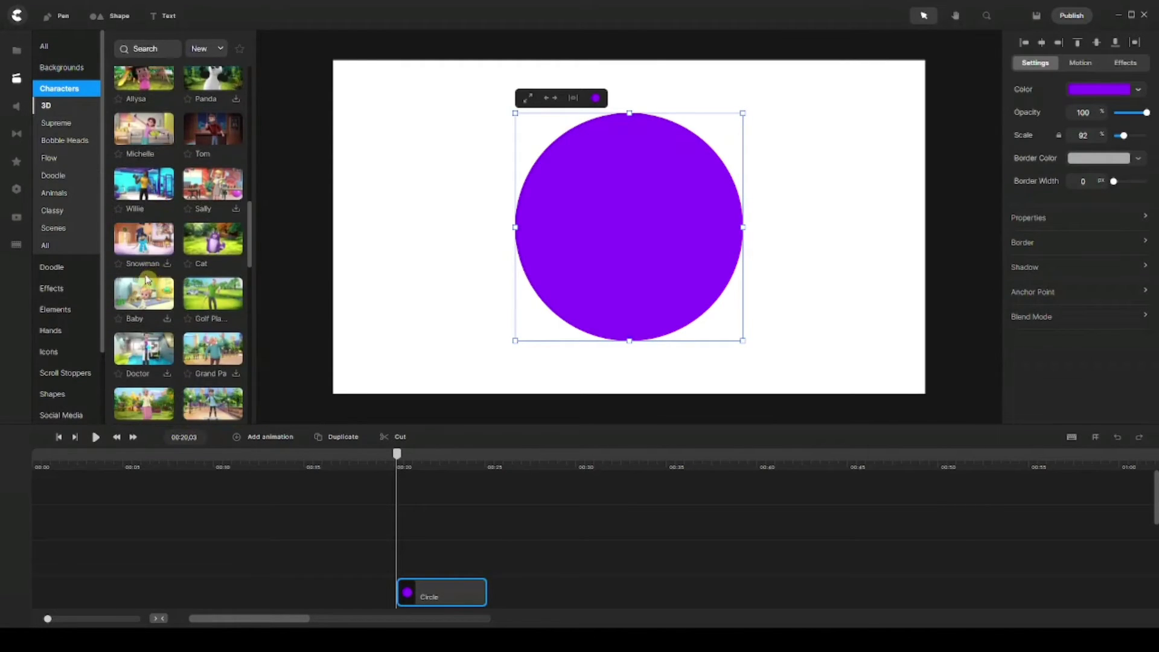
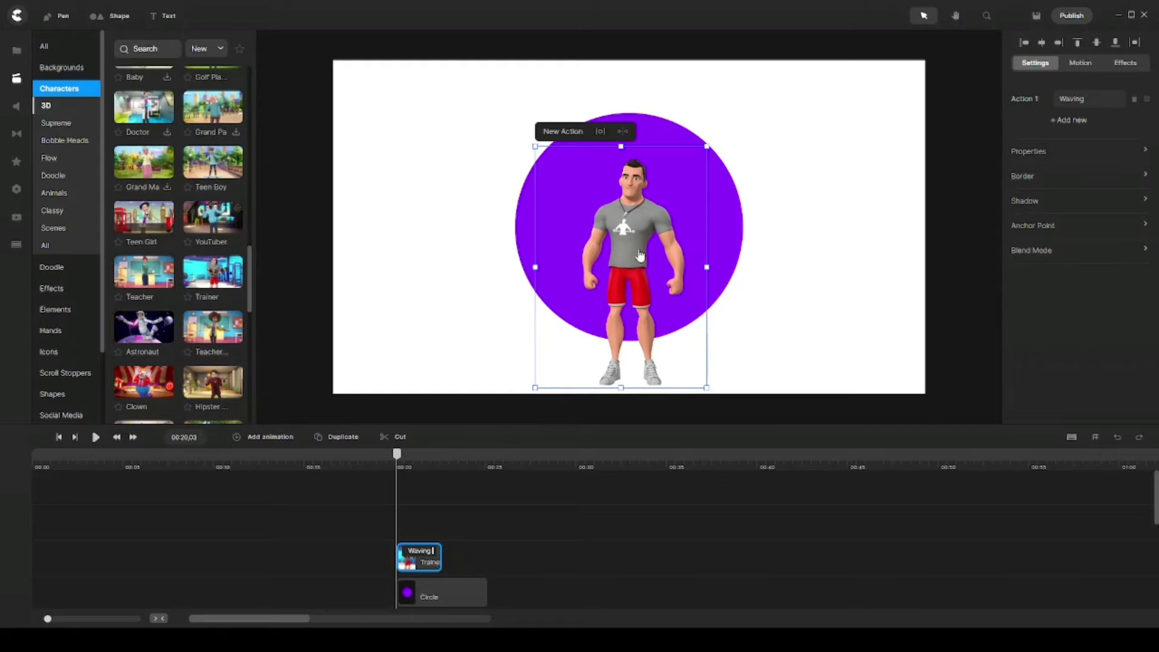
Duplicate the purple circle and stack the copy above the trainer, the original just below.
left_click(450, 591)
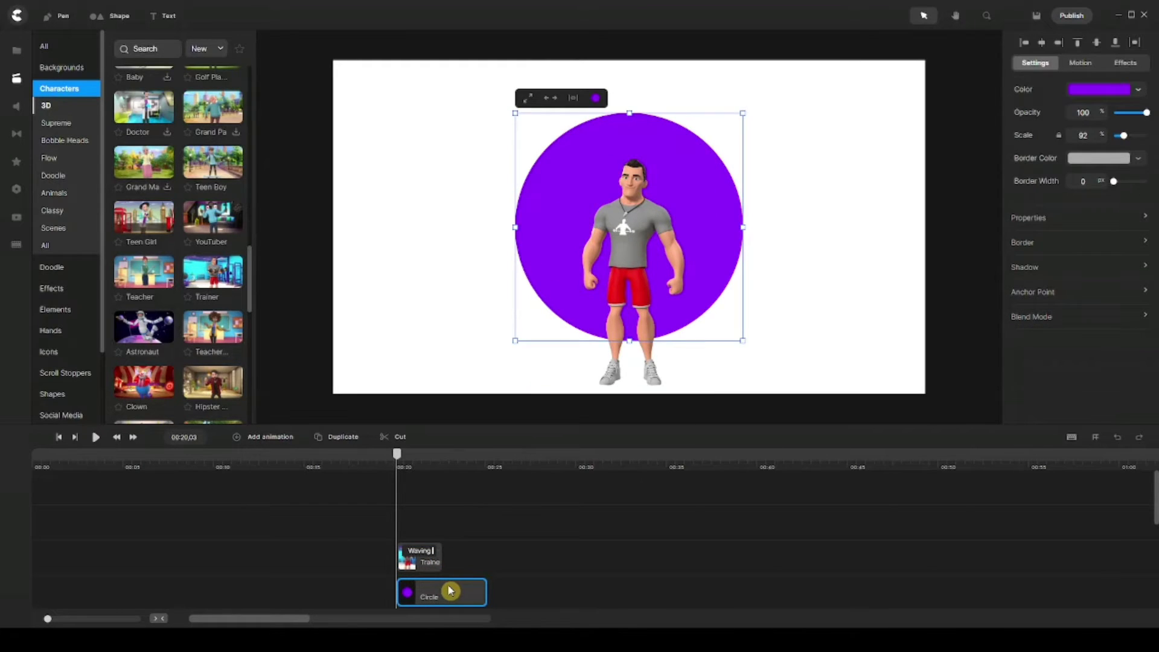
key("ctrl+d")
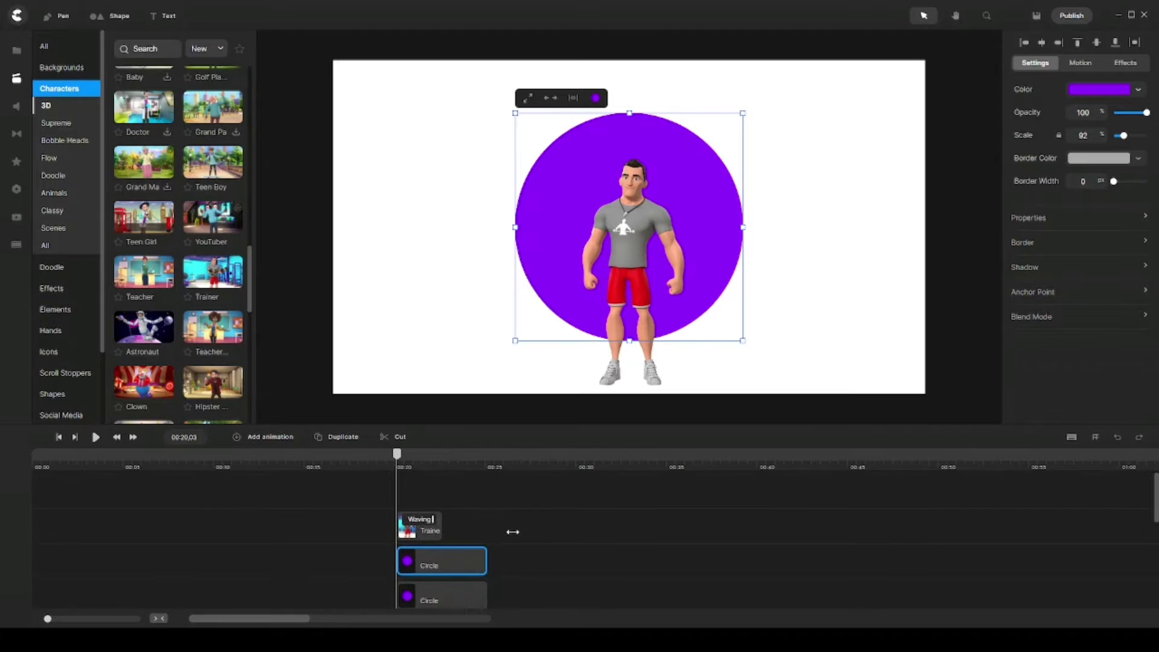
scroll(513, 532, "down", 3)
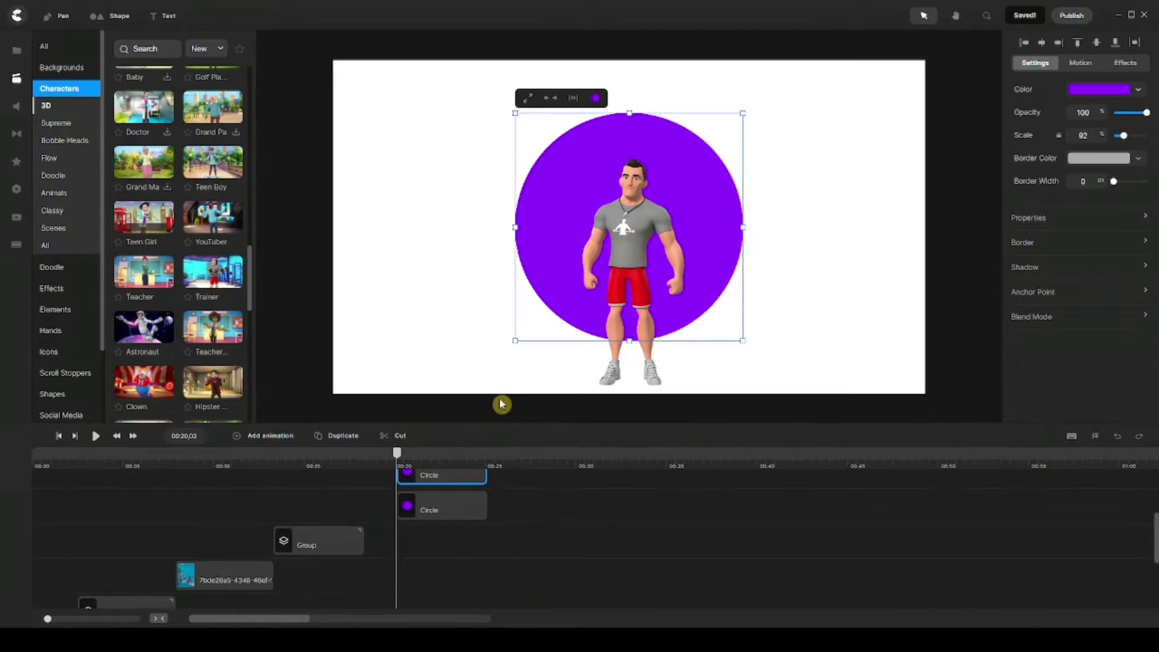
scroll(519, 505, "up", 3)
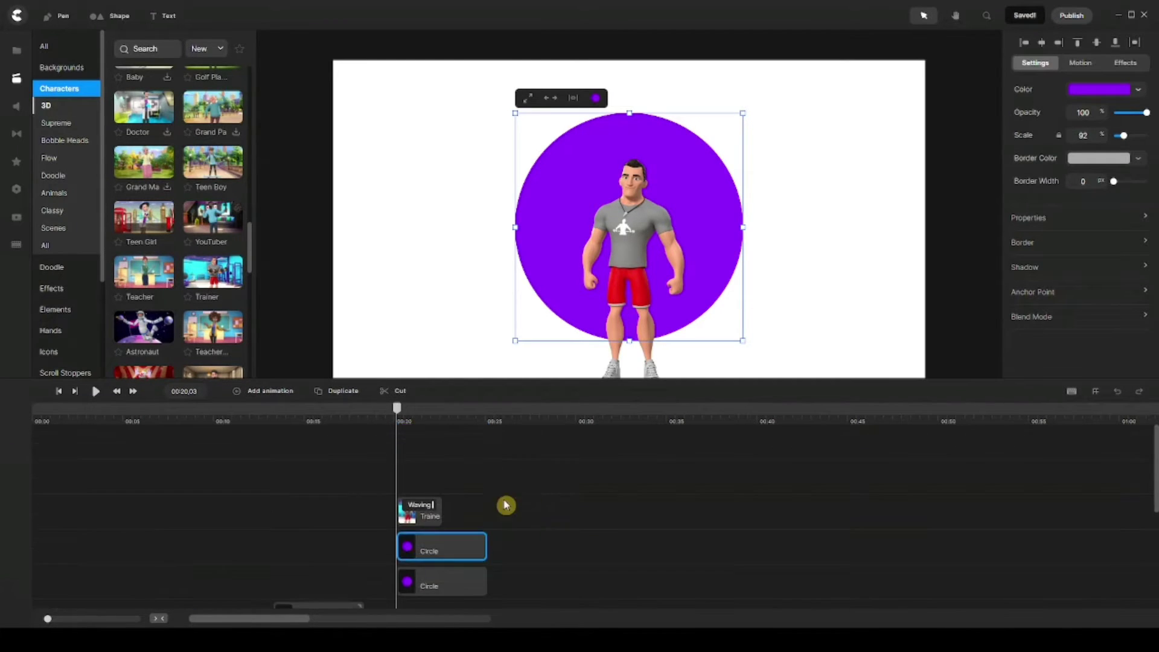
left_click_drag(455, 546, 452, 489)
left_click(454, 589)
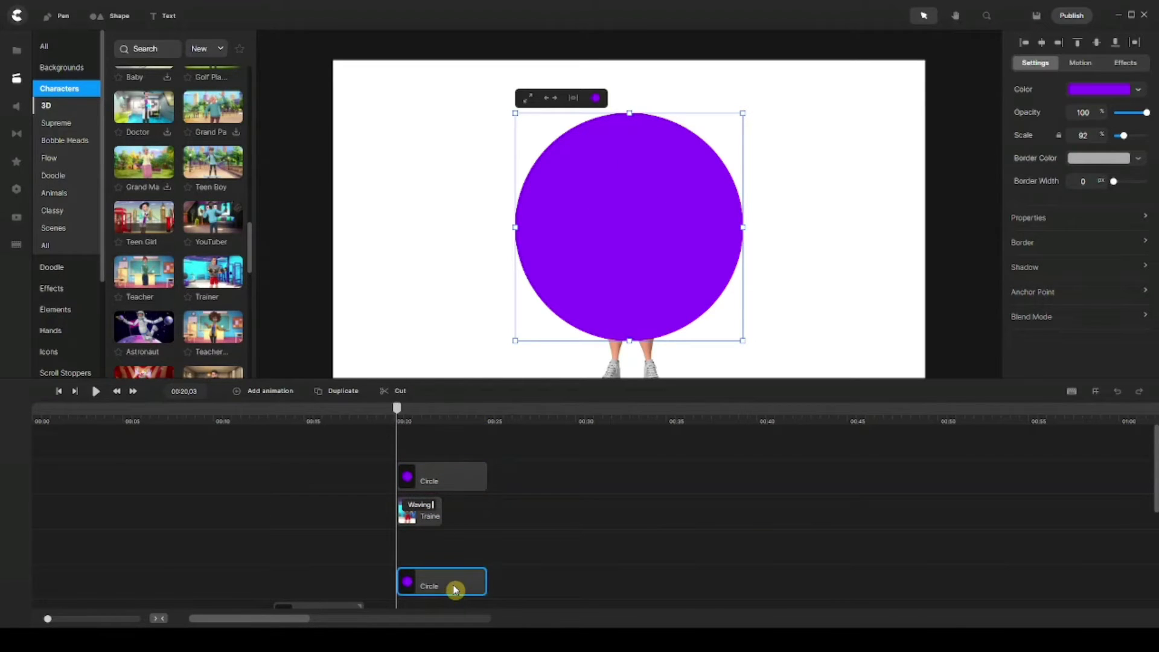
left_click_drag(452, 556, 450, 547)
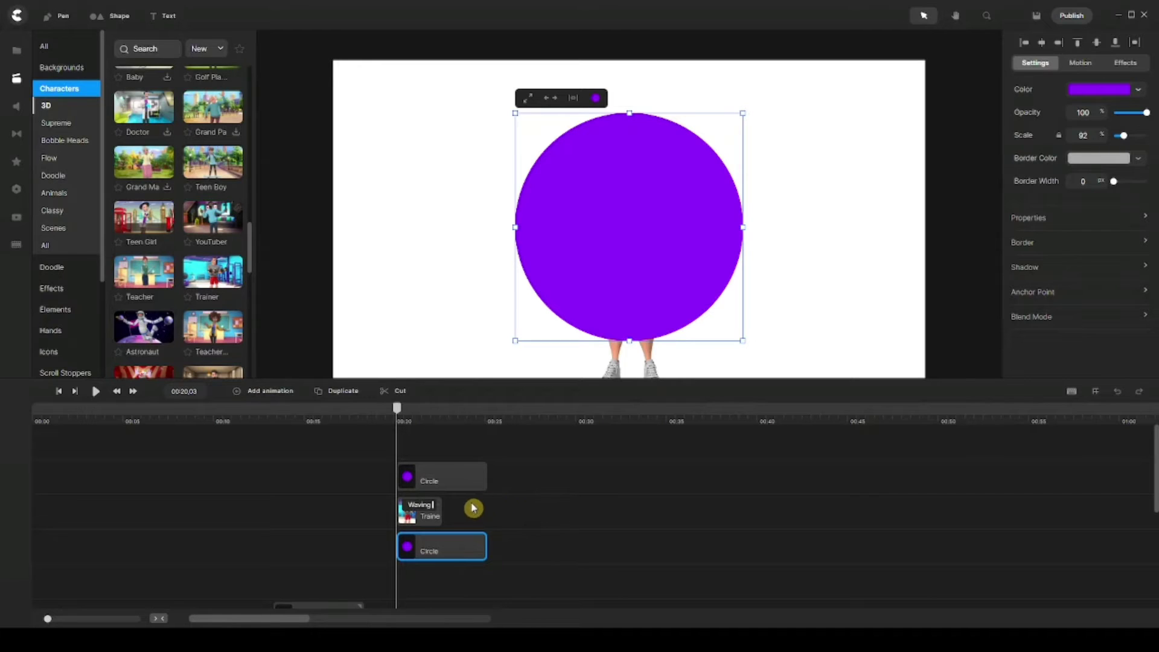
Lengthen the trainer clip to match the circles and select it with the top circle.
left_click_drag(442, 505, 479, 504)
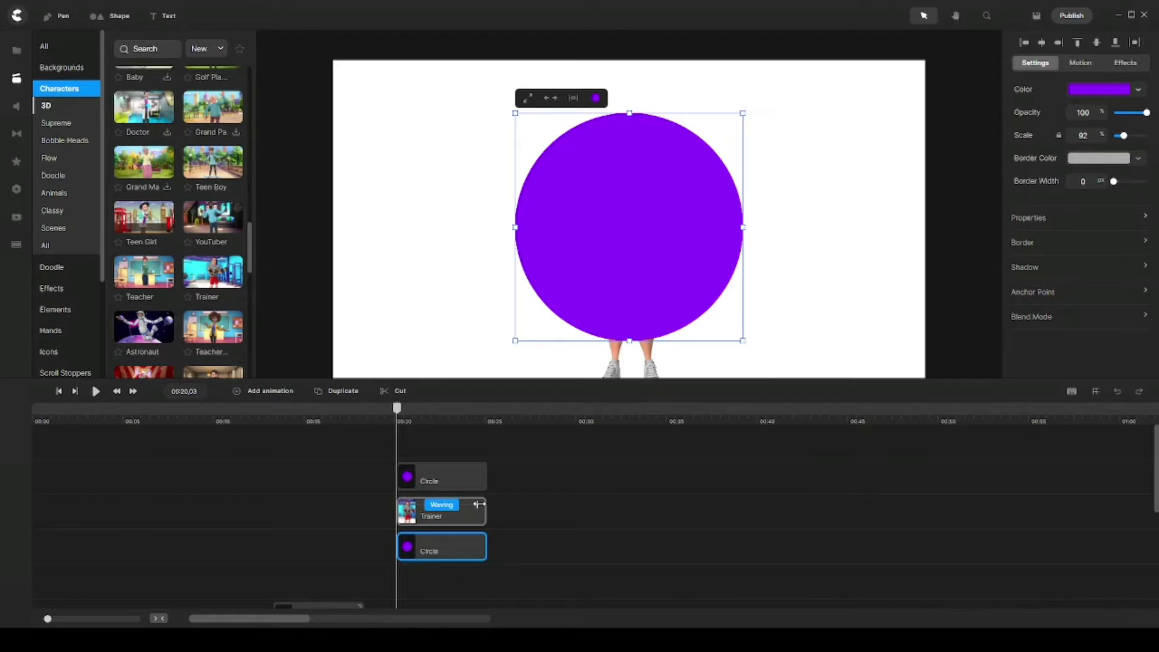
left_click(511, 448)
left_click_drag(477, 441, 456, 521)
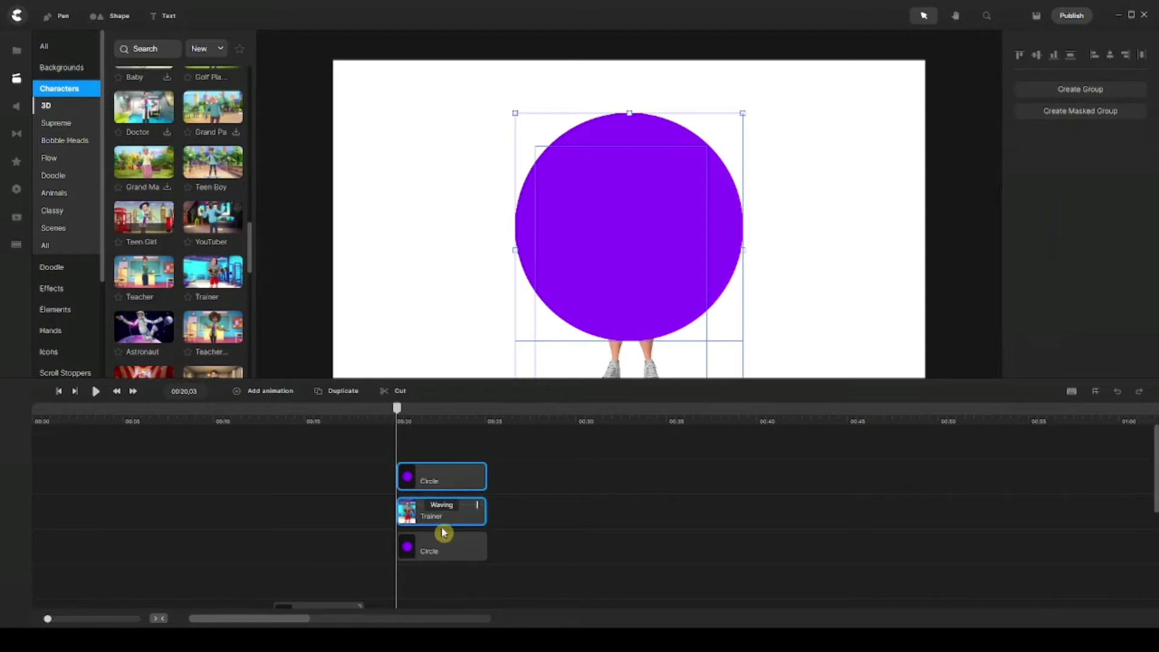
Mask the trainer with the circle and shift the character slightly within it.
right_click(454, 470)
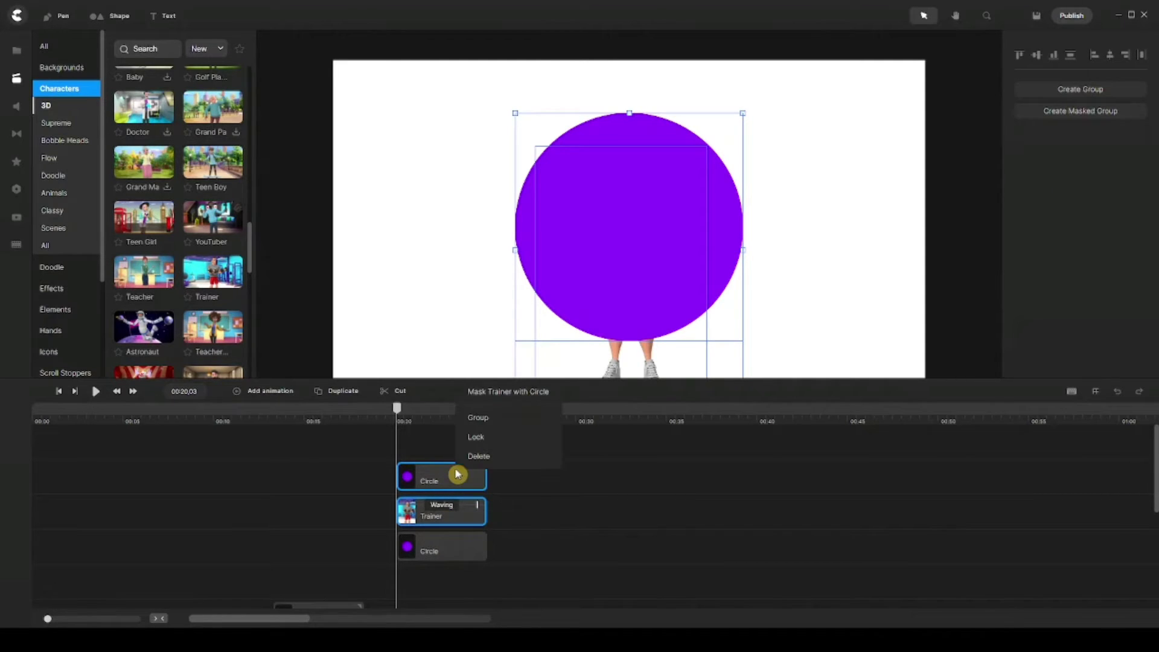
left_click(494, 394)
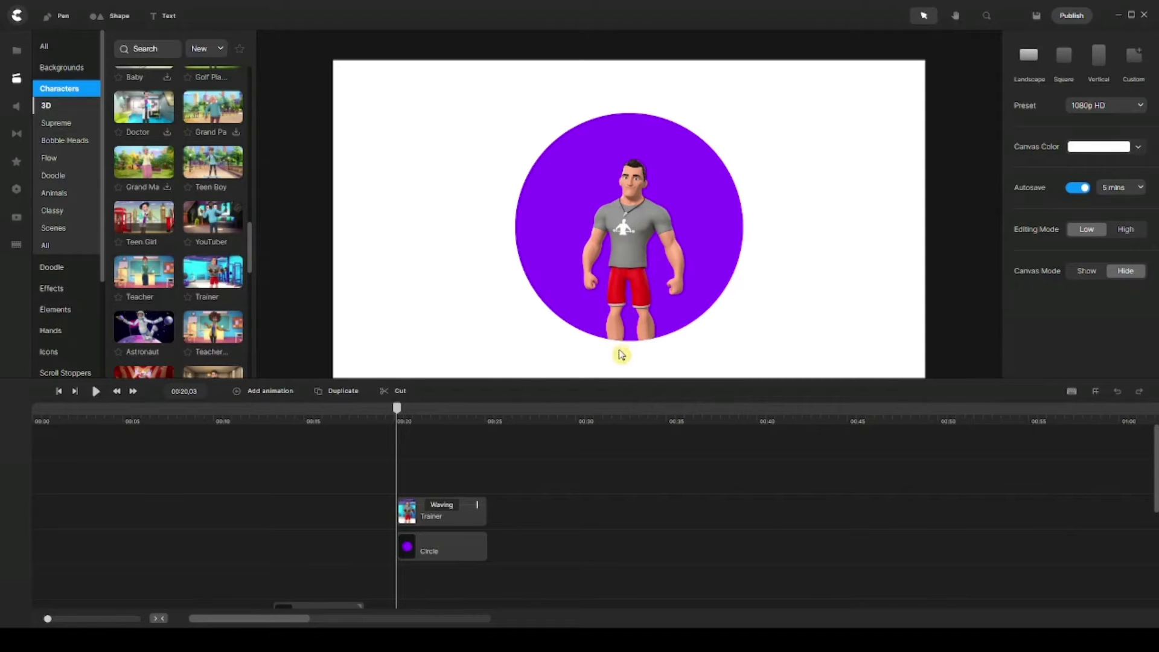
left_click(453, 552)
left_click(633, 223)
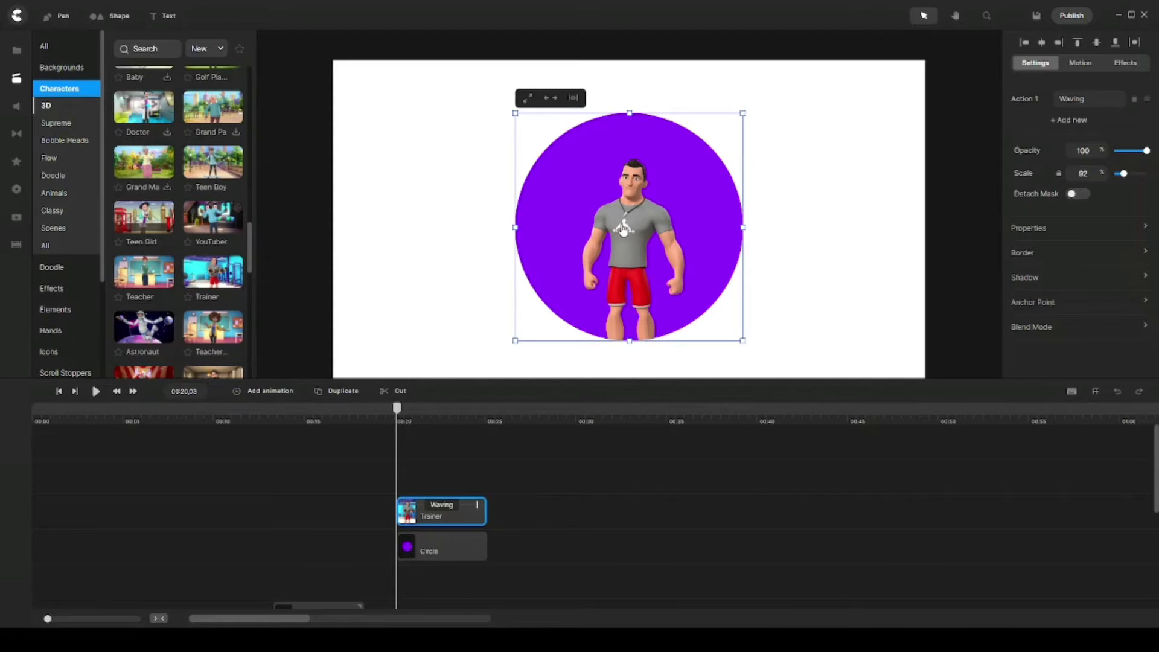
mouse_move(634, 223)
left_mouse_down()
mouse_move(619, 190)
mouse_move(488, 162)
mouse_move(446, 184)
mouse_move(436, 160)
mouse_move(622, 225)
left_mouse_up()
Delete the masked trainer and circle clips.
left_click(431, 547)
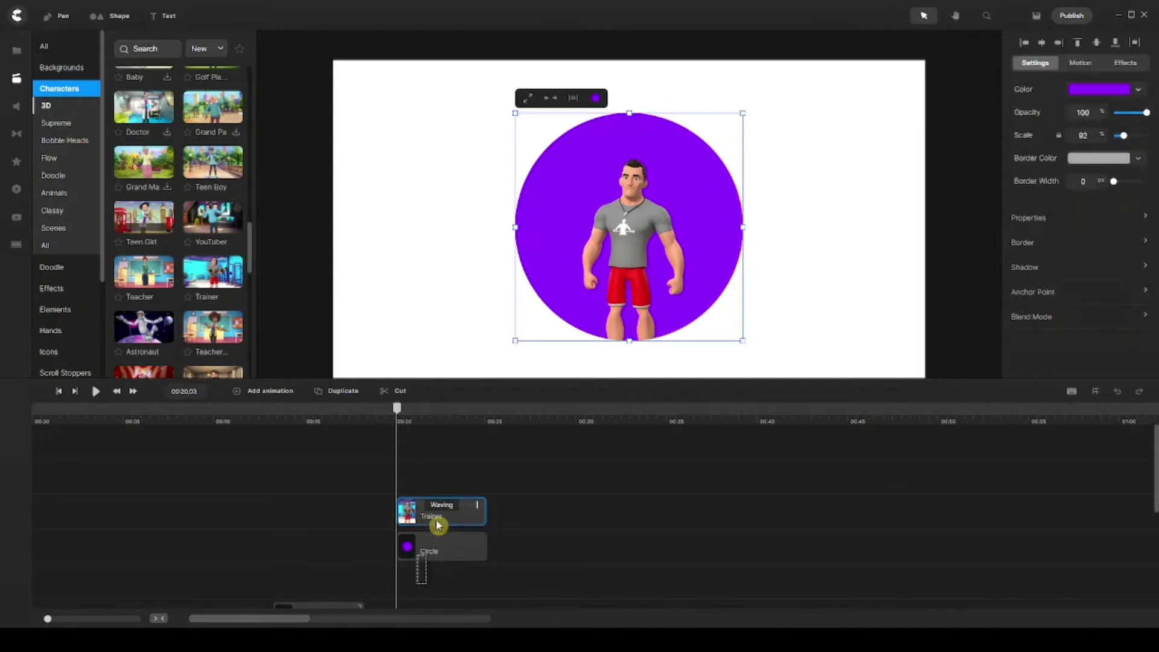
left_click(441, 514, "shift")
key("Delete")
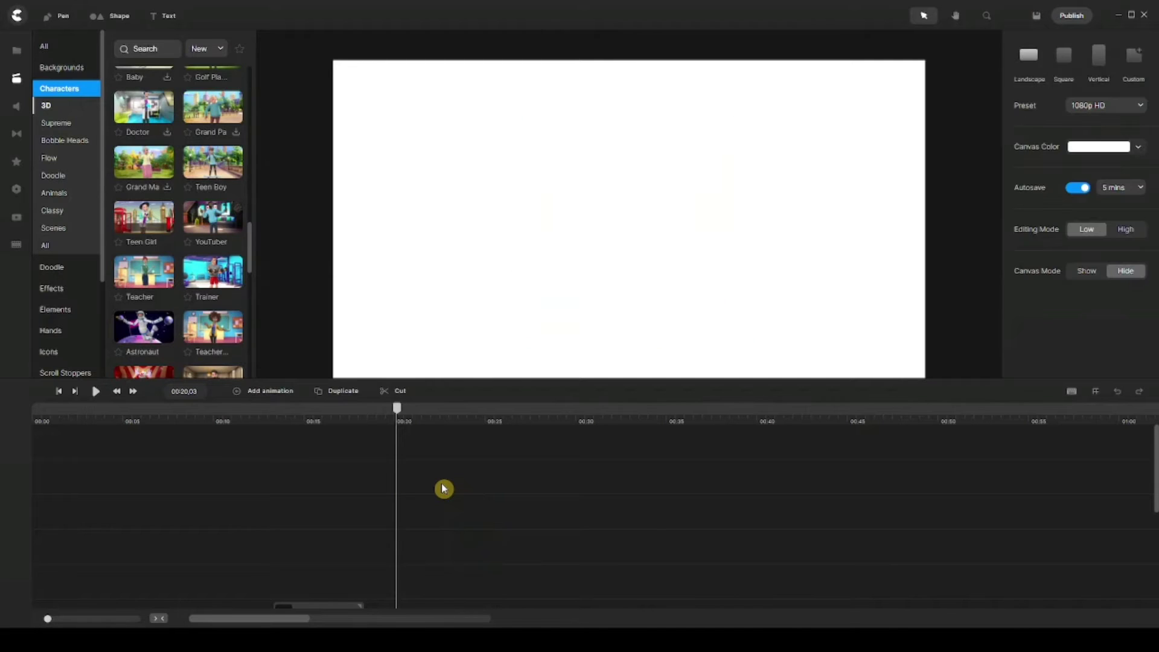
Place the whale shark video from My Files on the canvas and add a text element with the person's name.
left_click(17, 52)
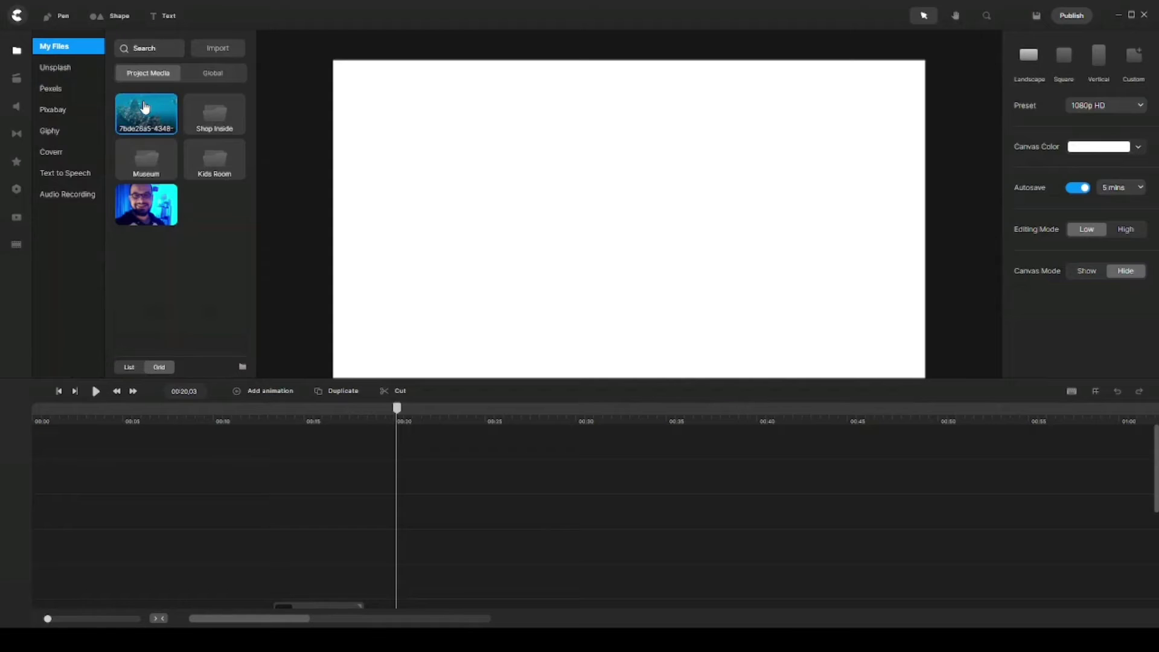
left_click_drag(146, 110, 505, 187)
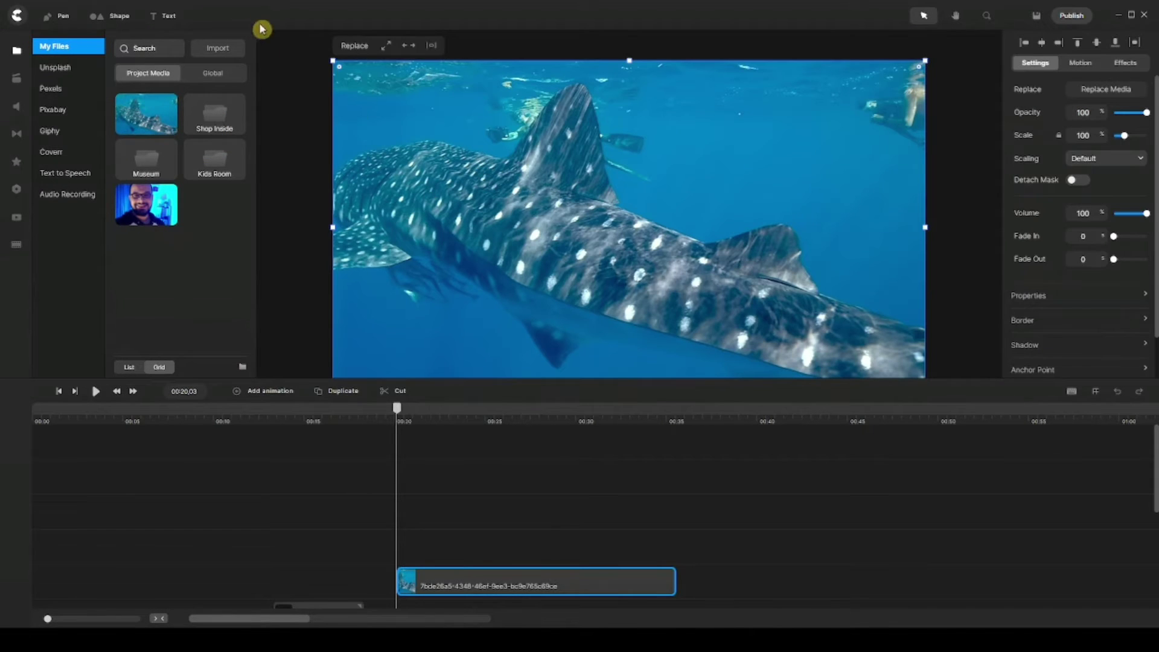
left_click(159, 17)
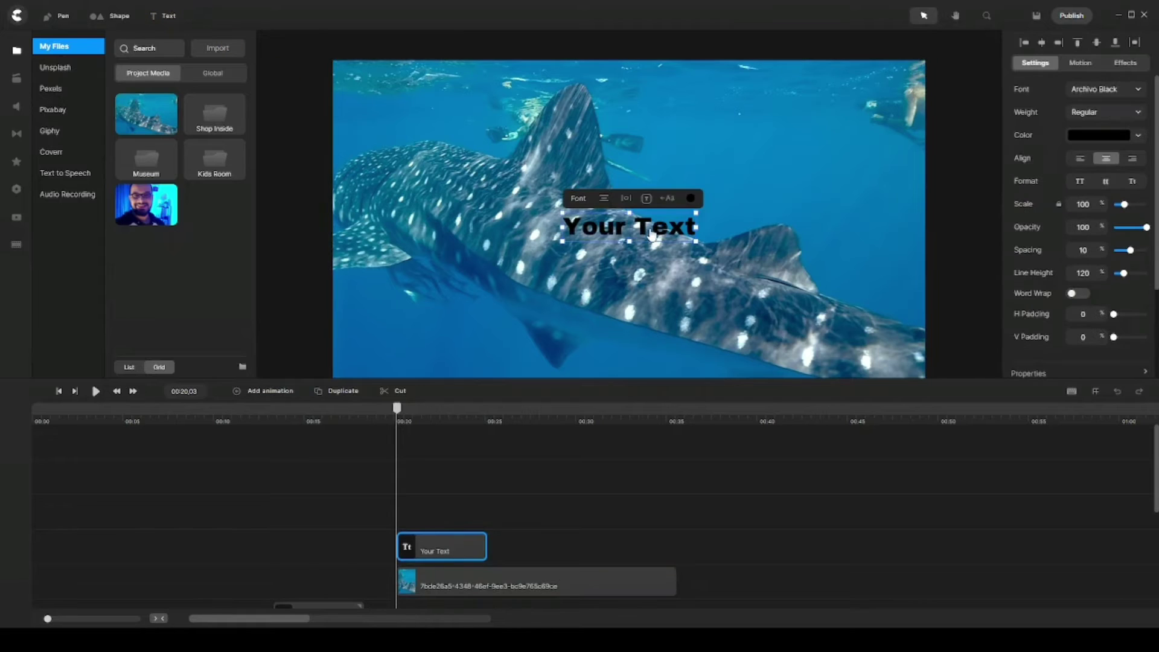
double_click(652, 234)
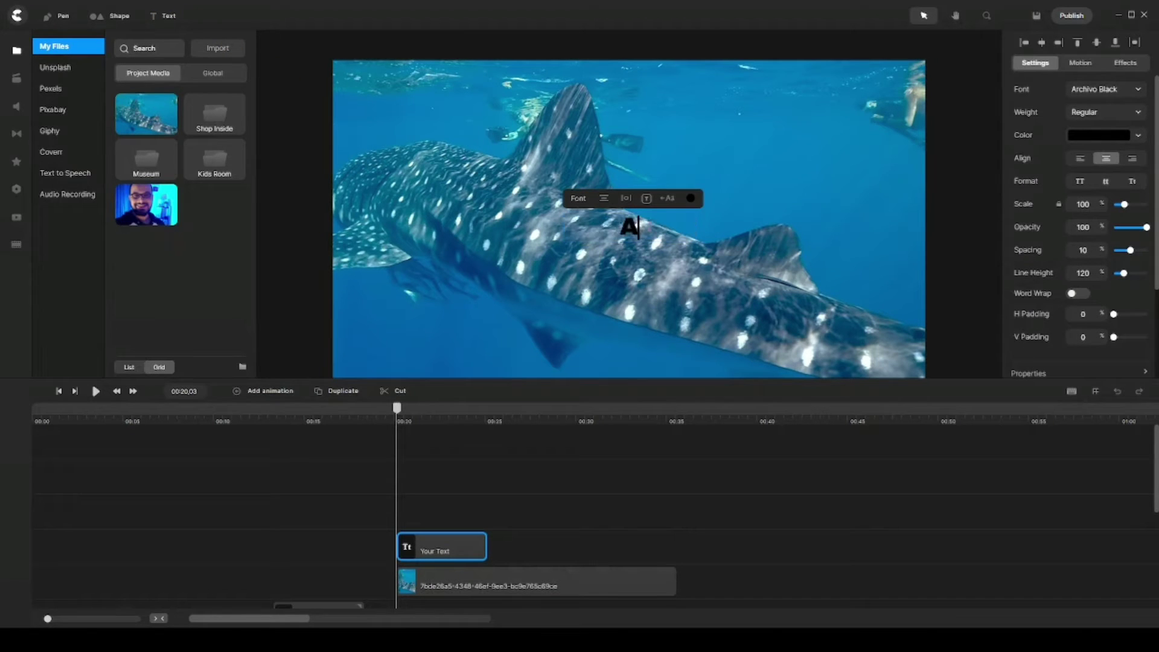
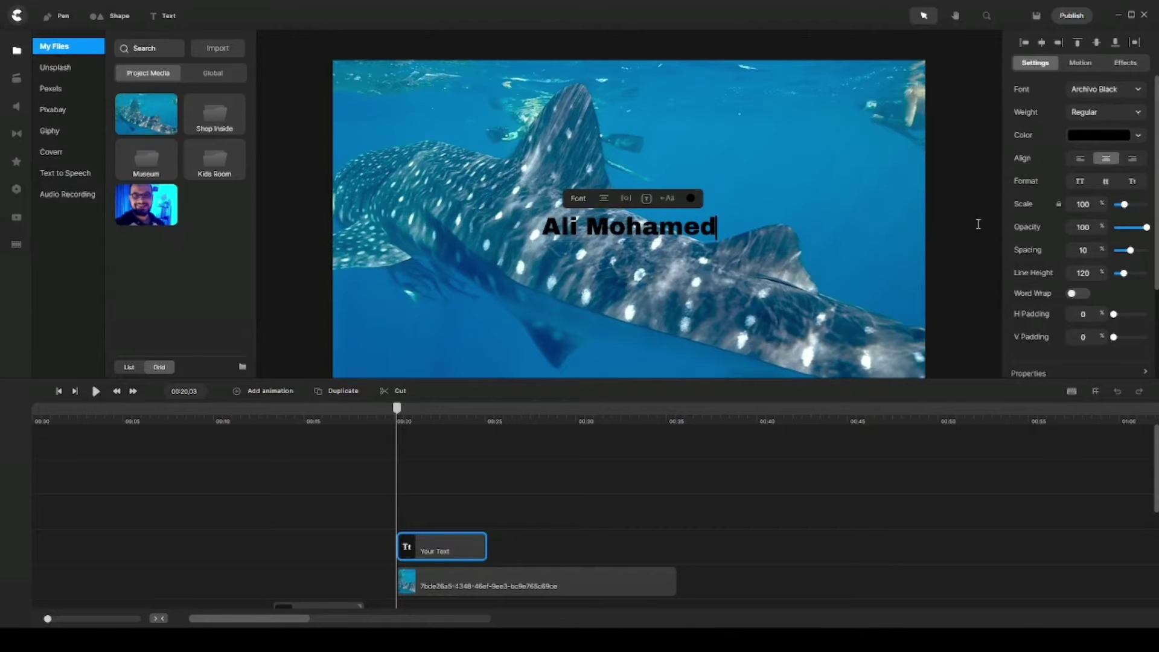
left_click(978, 224)
Scale the name text up to 278% and nudge it slightly right.
left_click(583, 237)
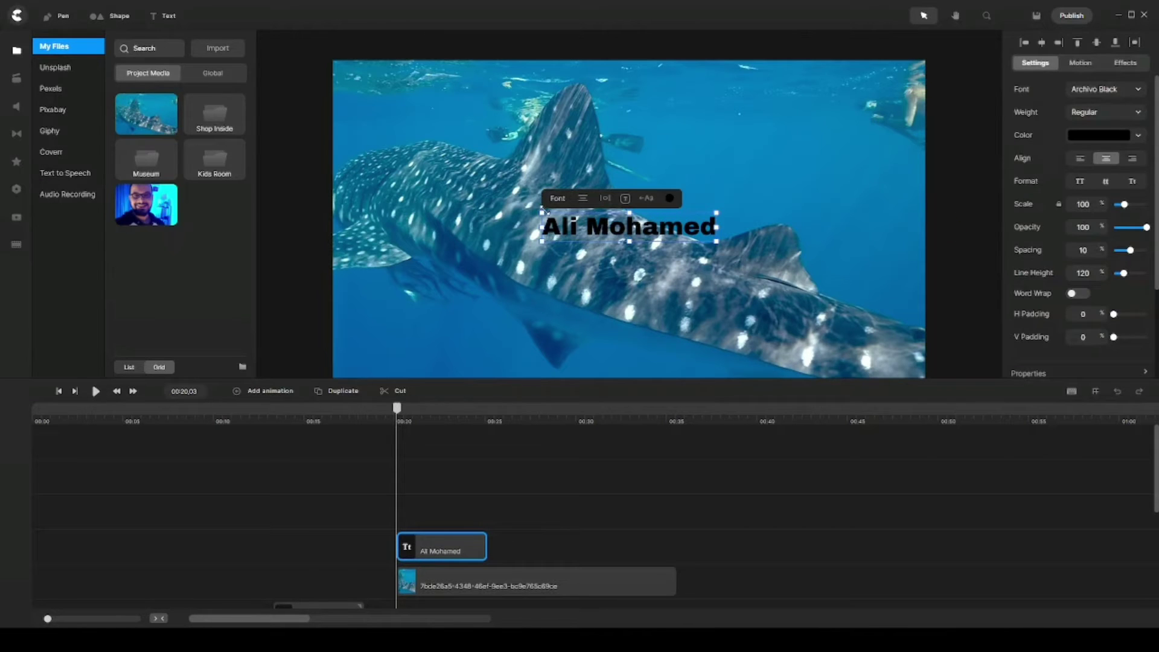
left_click_drag(541, 213, 380, 187)
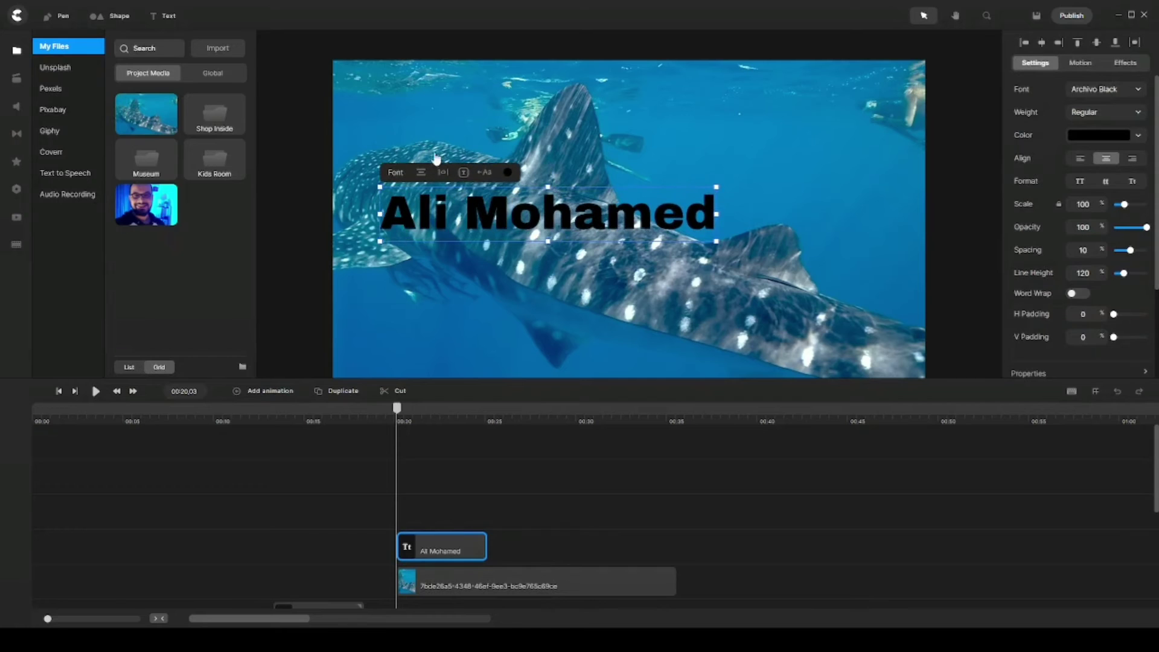
left_click_drag(715, 240, 865, 264)
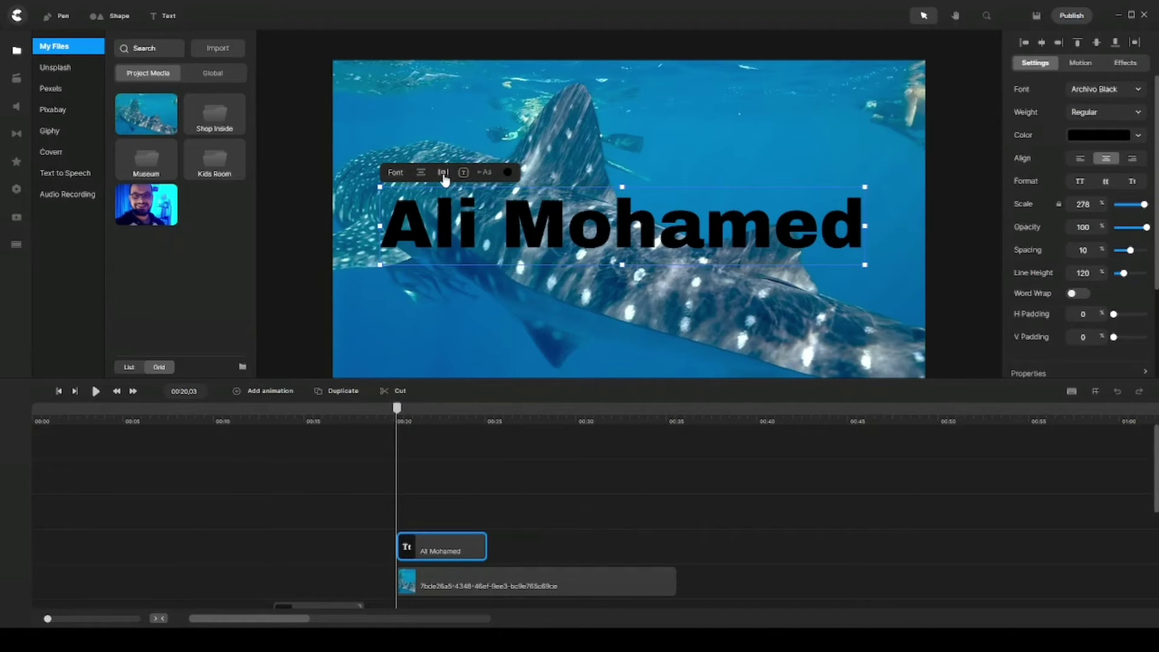
left_click_drag(450, 192, 456, 194)
Trim the whale shark video to the text's length and select both clips.
left_click(598, 581)
left_click(669, 589)
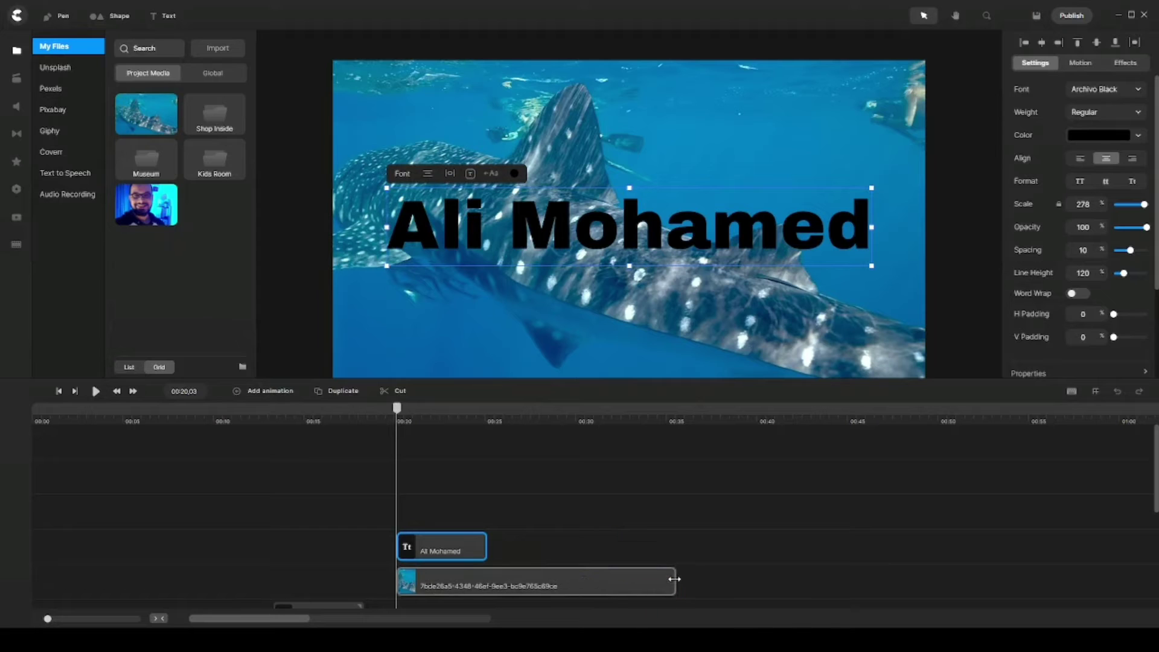
left_click_drag(669, 589, 530, 533)
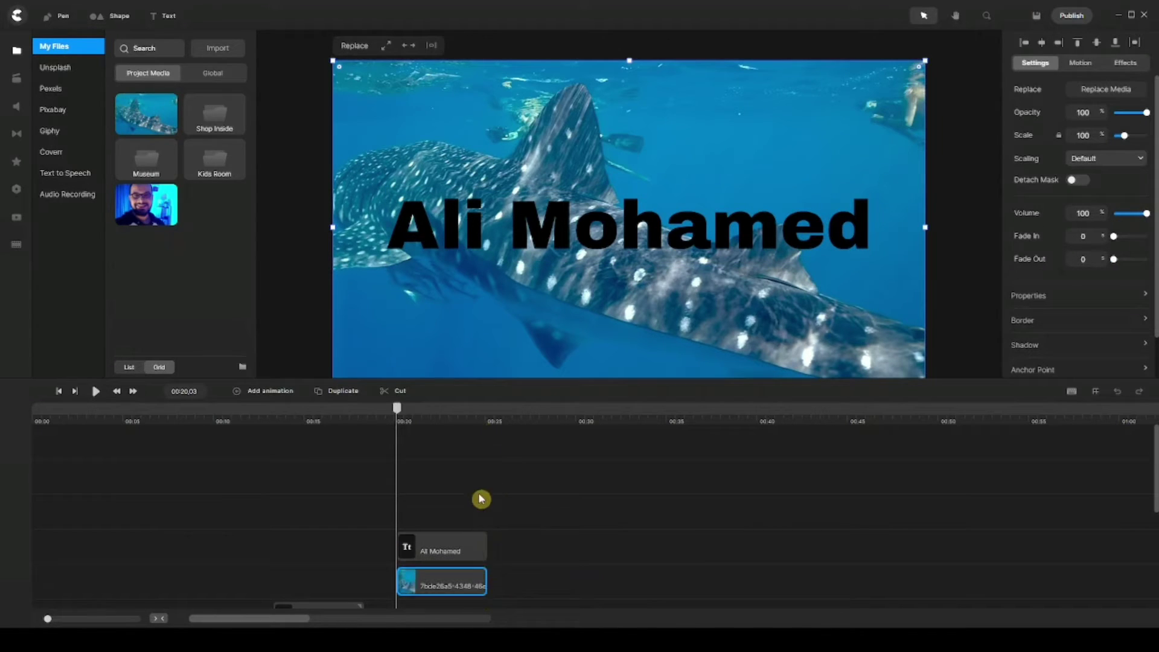
left_click_drag(481, 495, 403, 606)
Mask the whale shark video with the name text, preview it, and raise the text.
right_click(456, 549)
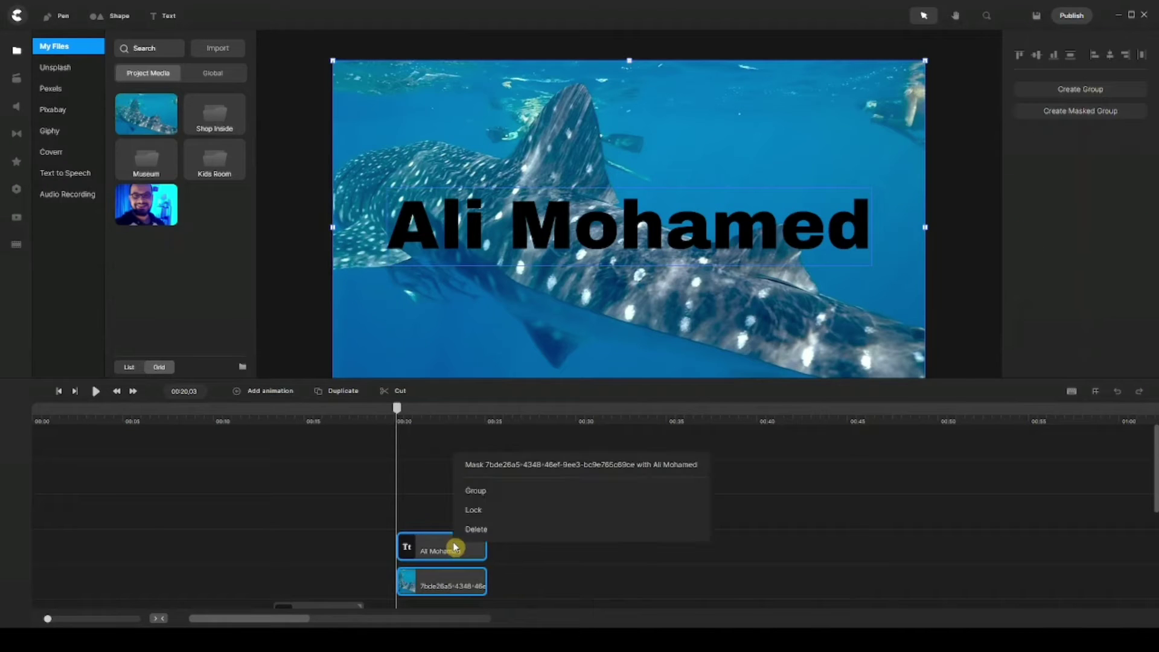
left_click(482, 468)
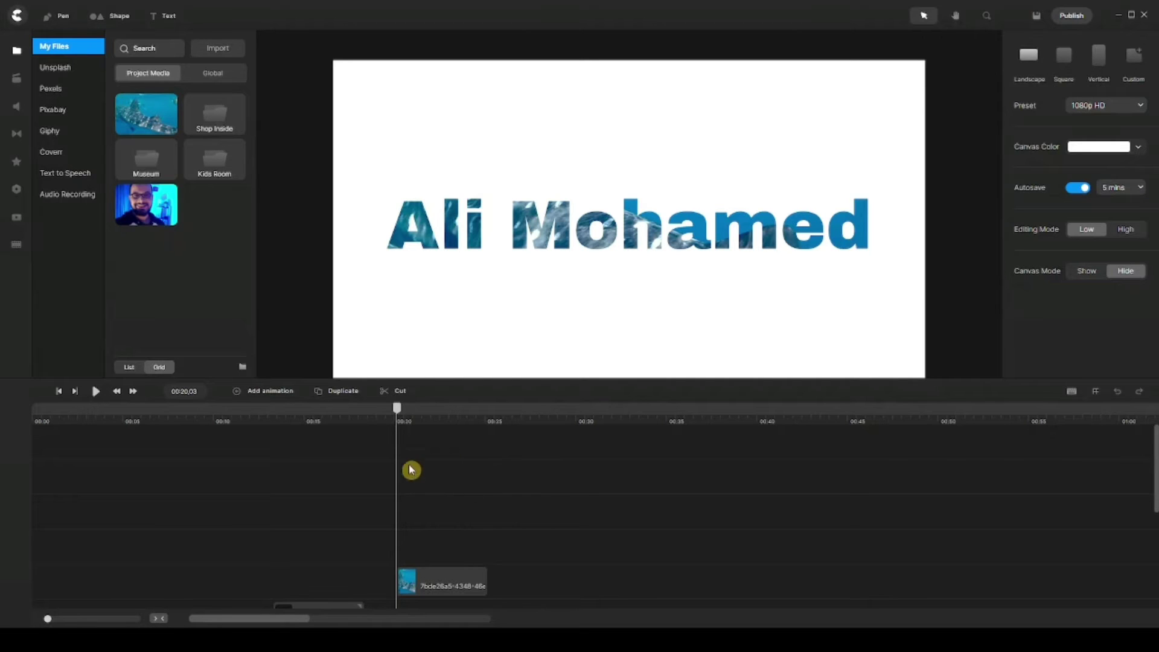
left_click_drag(398, 409, 449, 408)
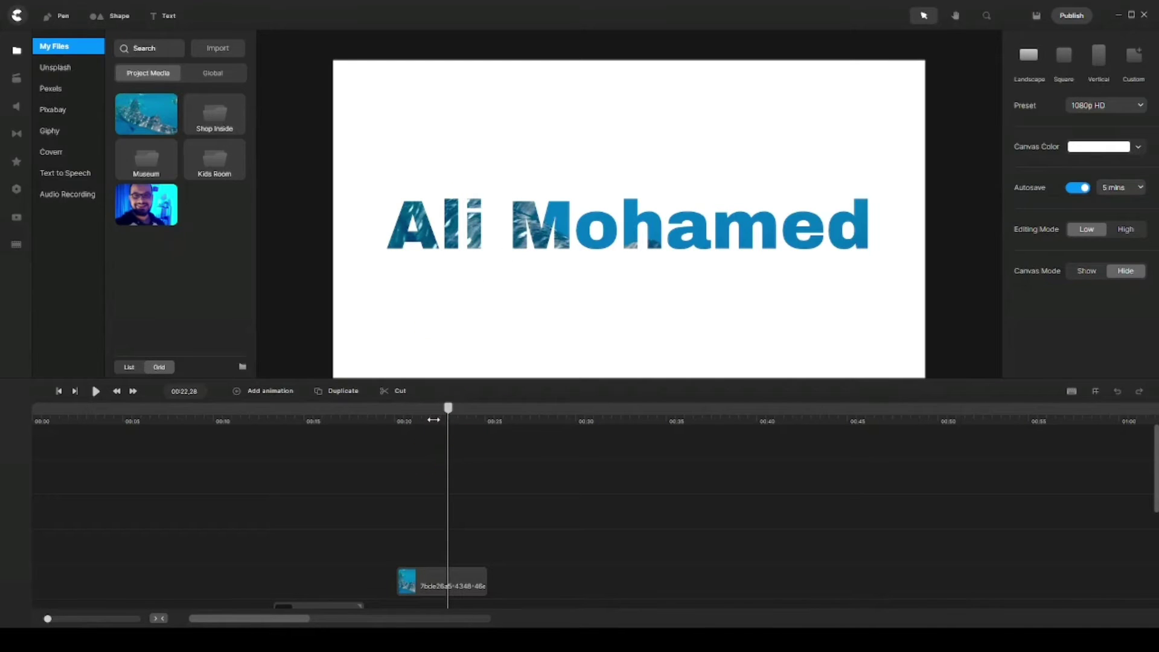
left_click_drag(442, 409, 420, 416)
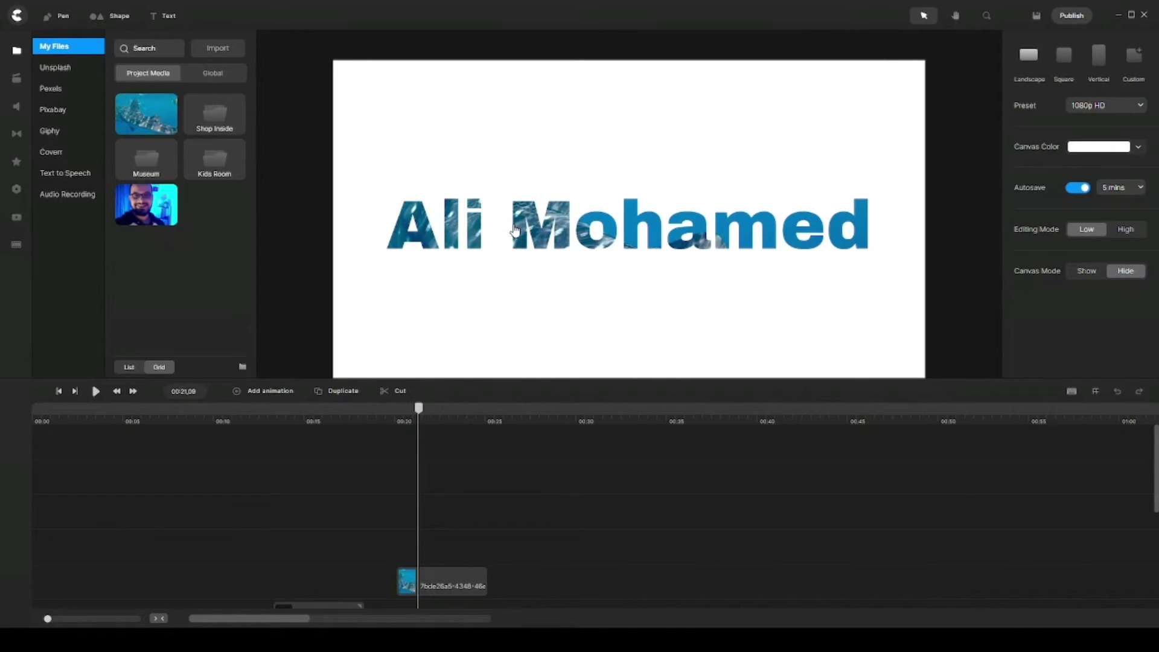
left_click_drag(547, 236, 549, 205)
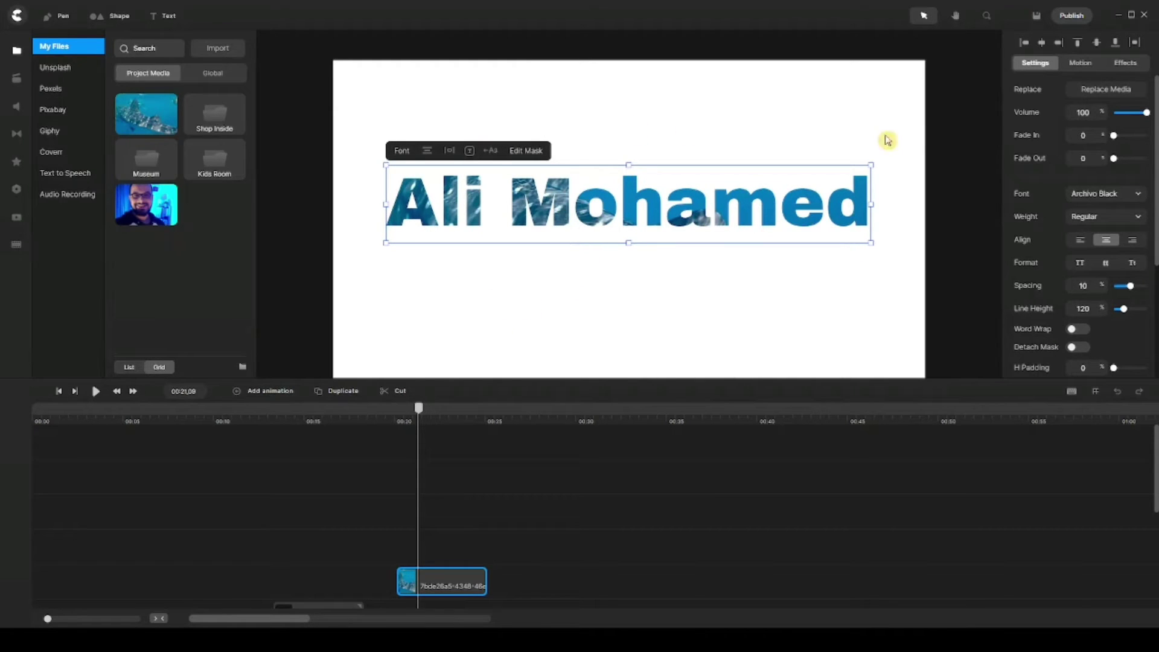
Detach the video mask from the name text and move the text lower.
scroll(1045, 216, "down", 3)
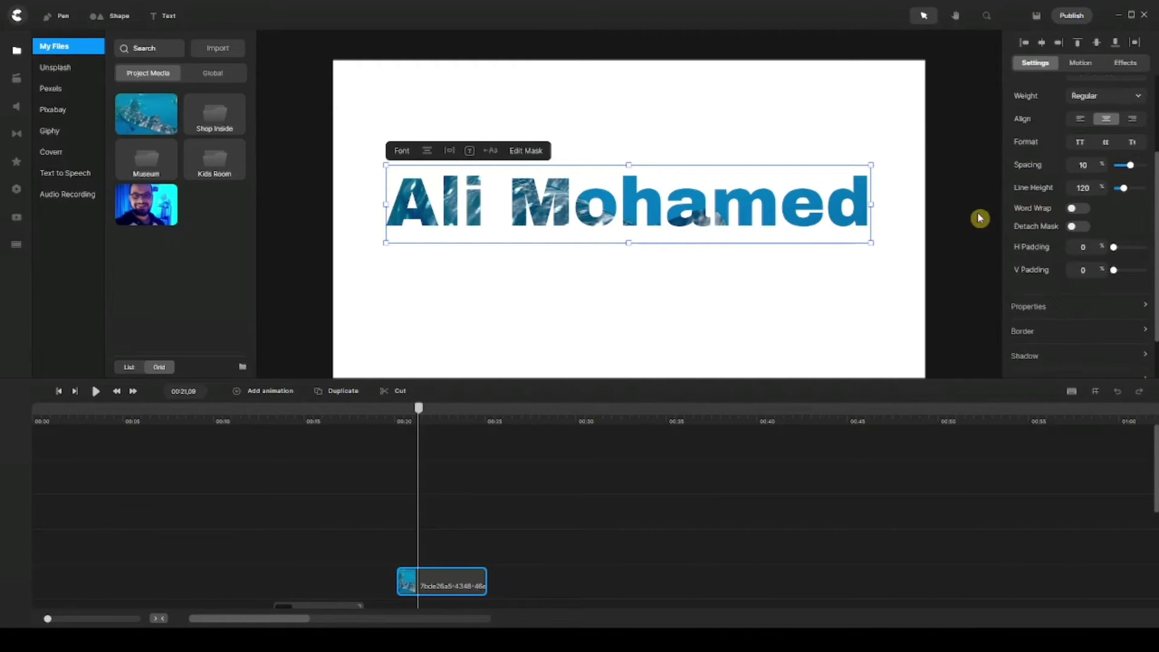
left_click(616, 481)
left_click(434, 590)
left_click(1074, 227)
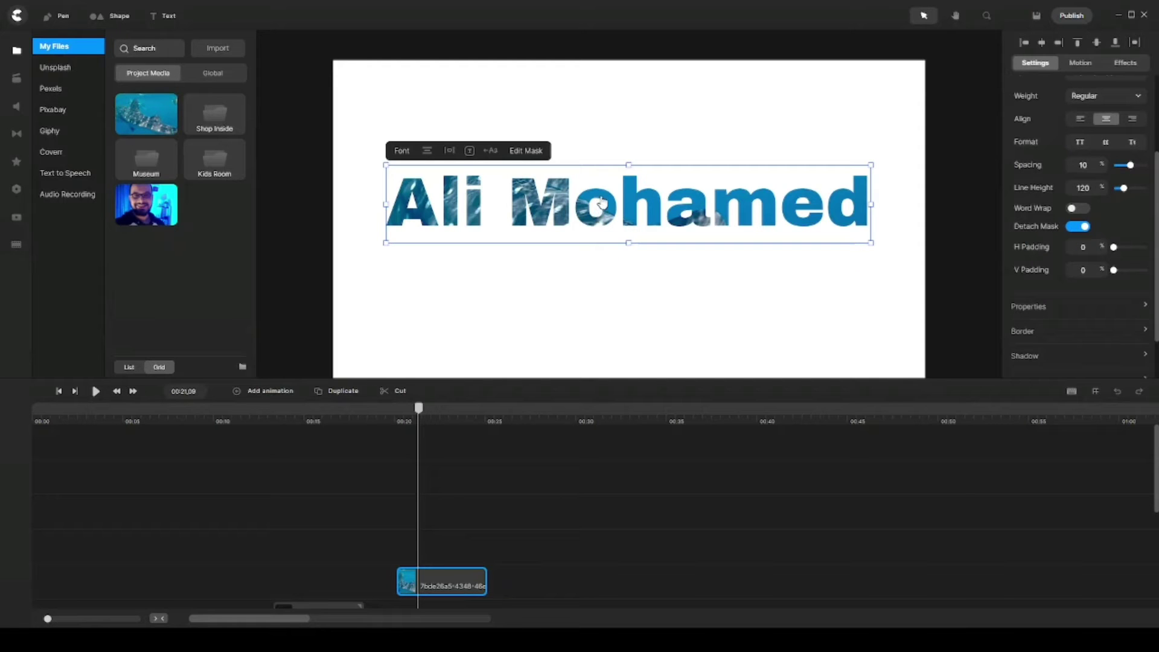
mouse_move(602, 204)
left_mouse_down()
mouse_move(597, 251)
mouse_move(620, 300)
mouse_move(590, 326)
mouse_move(602, 204)
mouse_move(578, 125)
mouse_move(596, 118)
mouse_move(580, 222)
mouse_move(615, 185)
mouse_move(582, 240)
mouse_move(634, 203)
mouse_move(587, 201)
mouse_move(592, 250)
mouse_move(595, 216)
left_mouse_up()
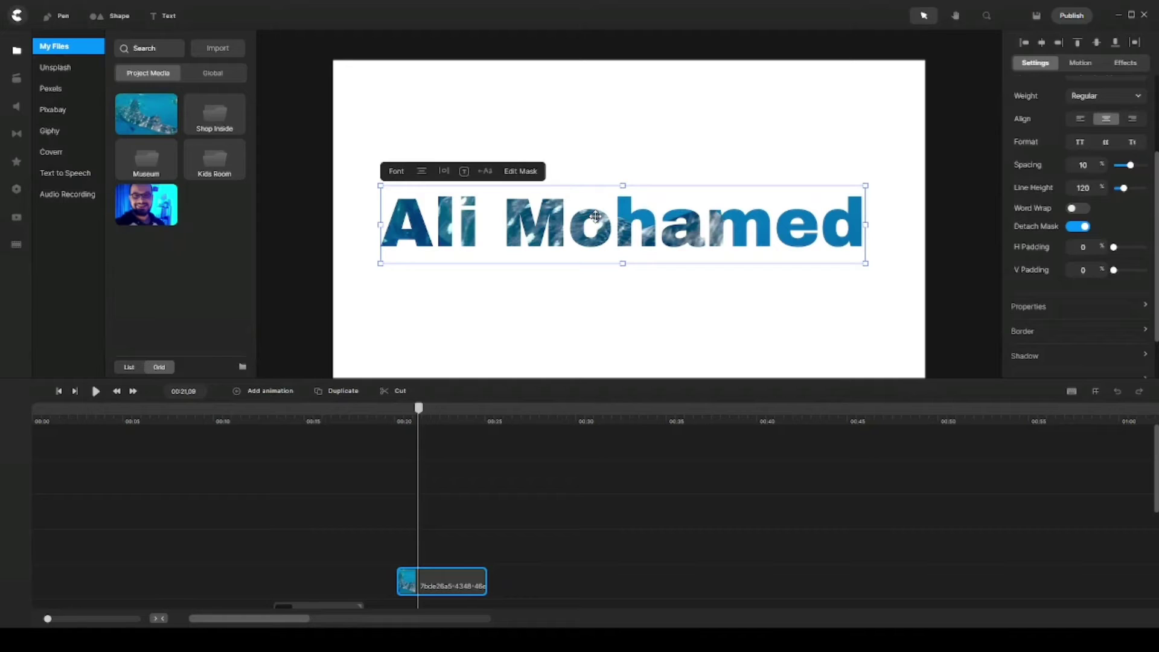
left_click_drag(595, 216, 596, 215)
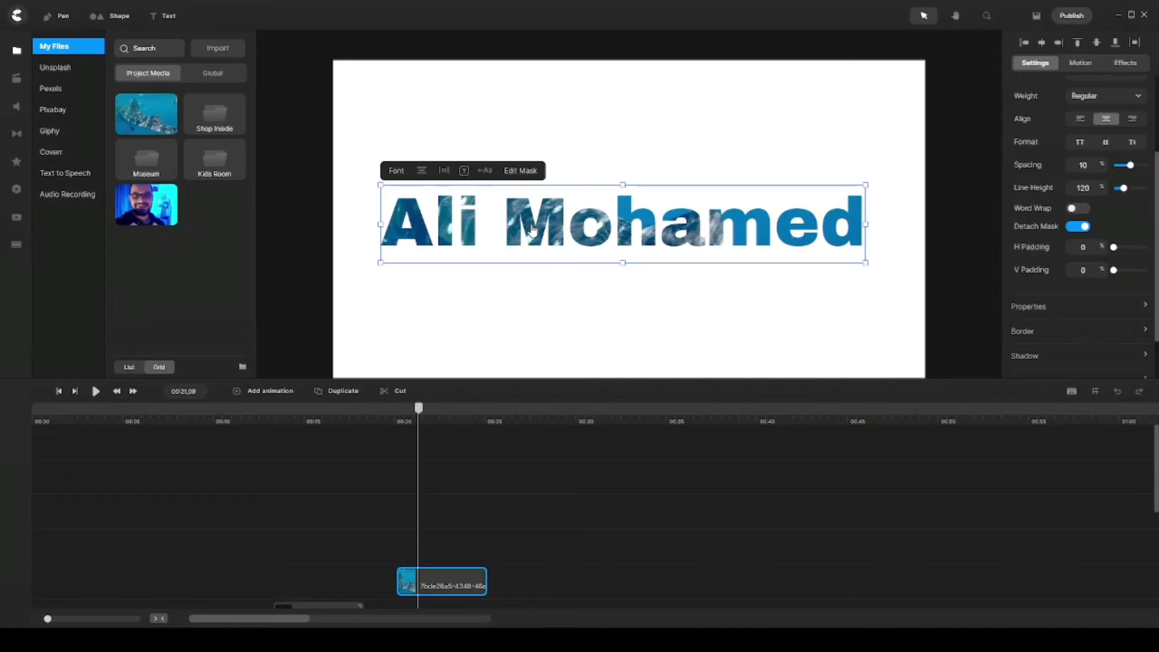
Reattach the mask to the text, shift it slightly, and select the text clip.
left_click(1079, 227)
left_click_drag(587, 234, 608, 200)
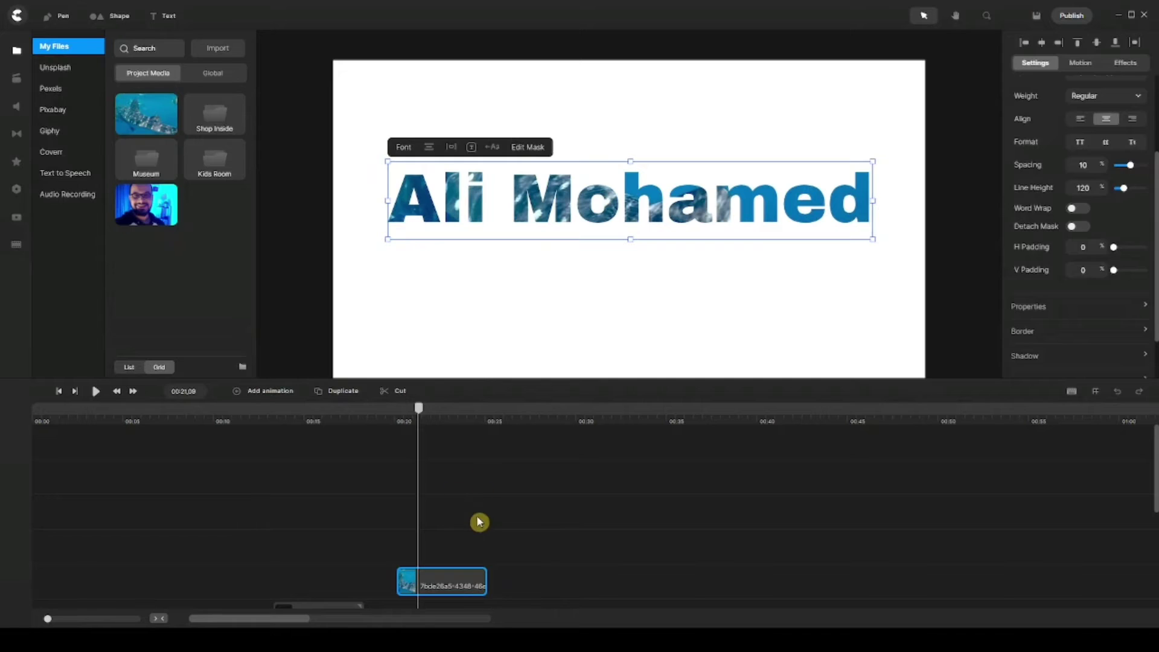
left_click_drag(477, 518, 443, 538)
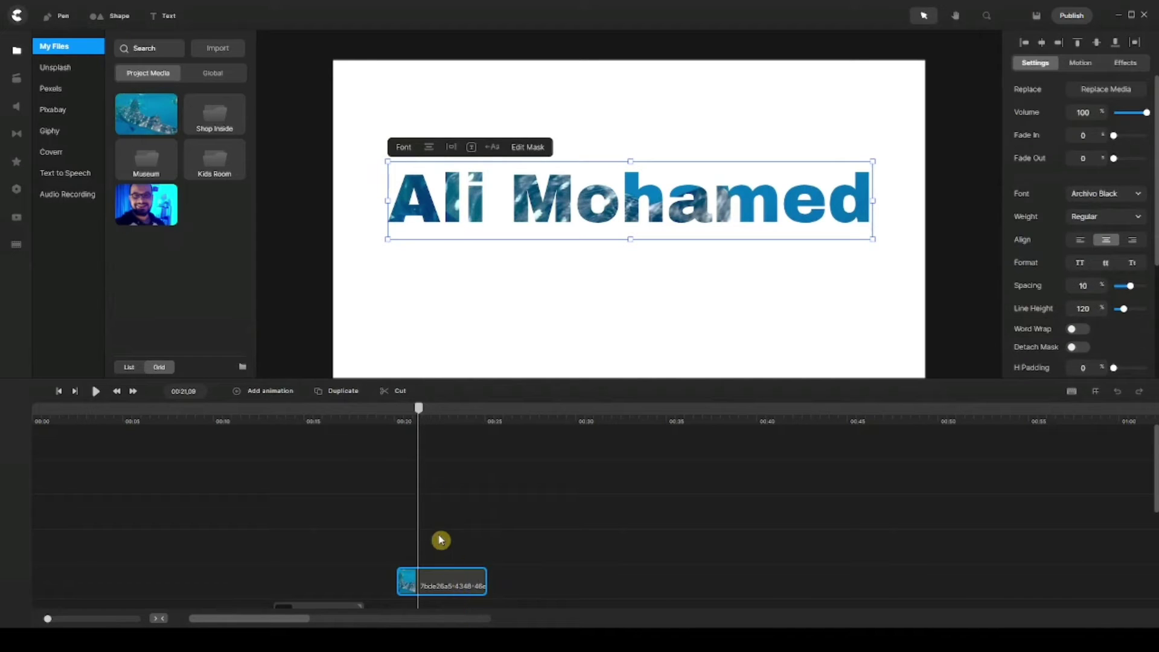
Delete the masked text and place the webcam video, shrunk to about 55% and centred.
key("Delete")
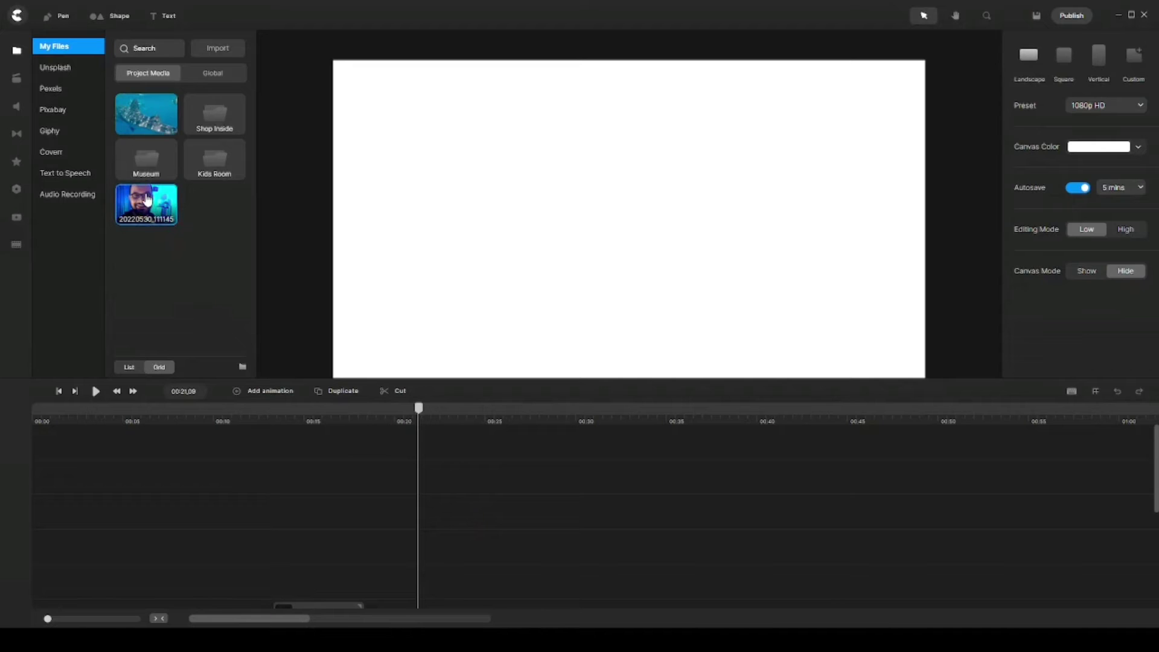
left_click_drag(147, 200, 513, 197)
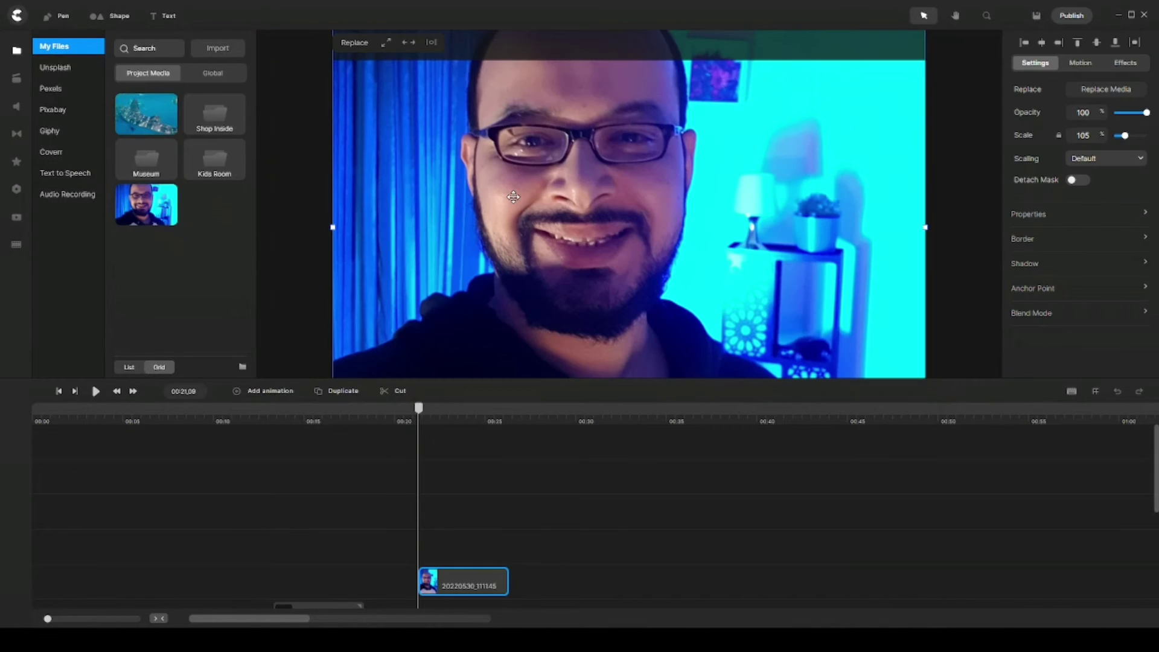
scroll(565, 162, "down", 5)
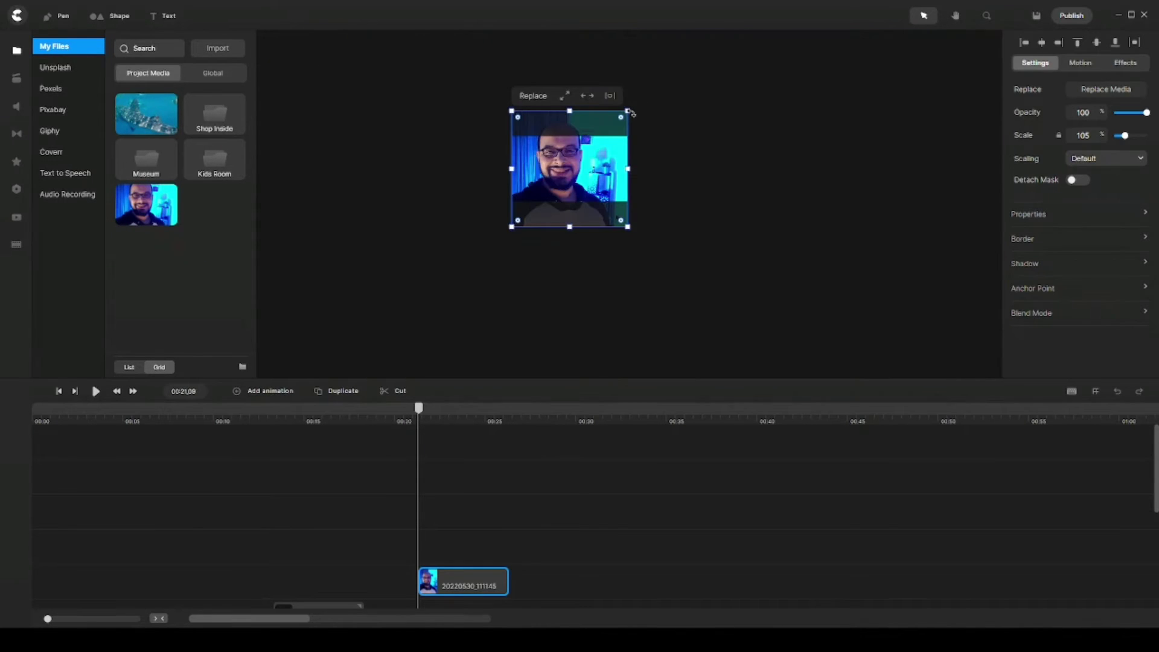
left_click_drag(629, 111, 574, 163)
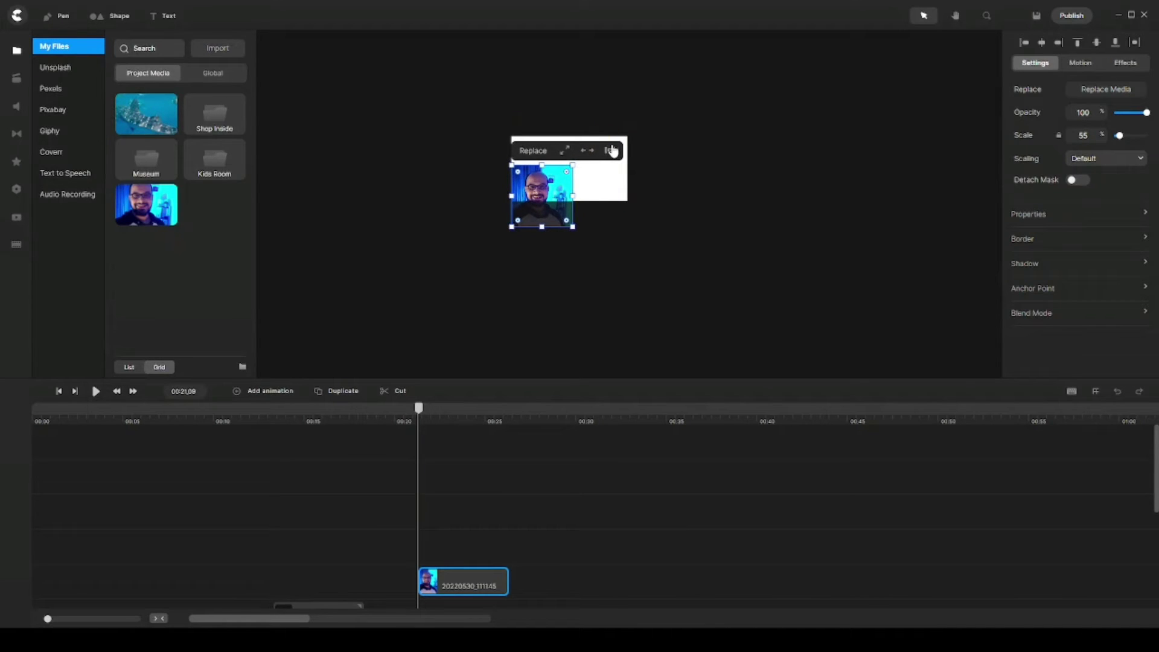
left_click(610, 150)
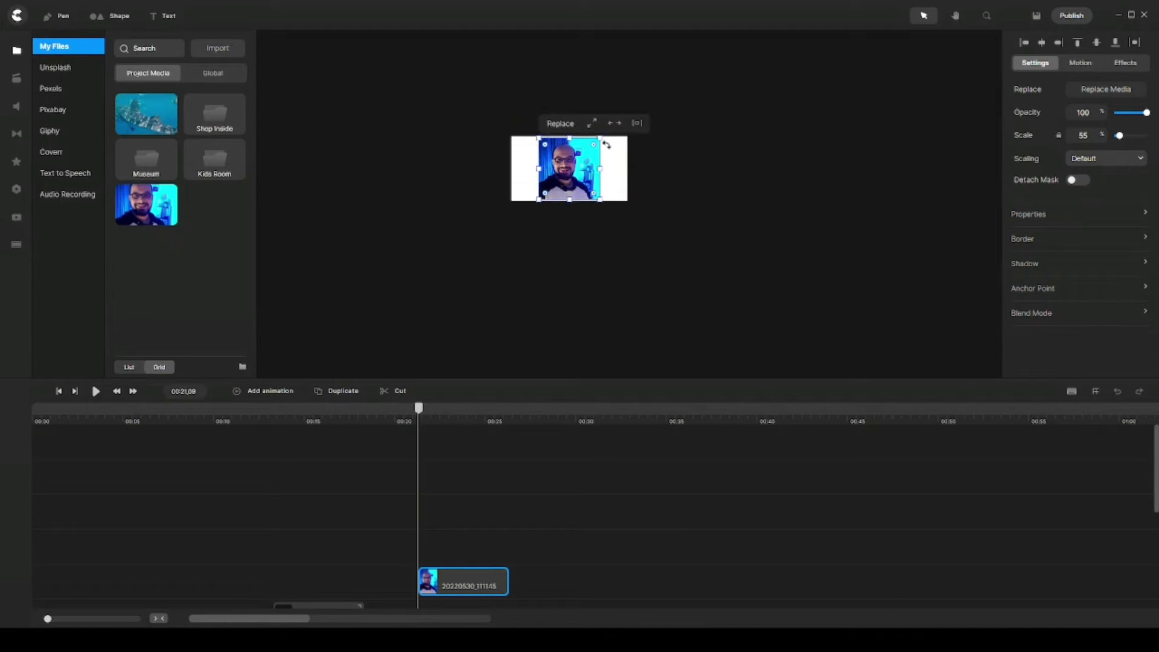
scroll(552, 156, "up", 5)
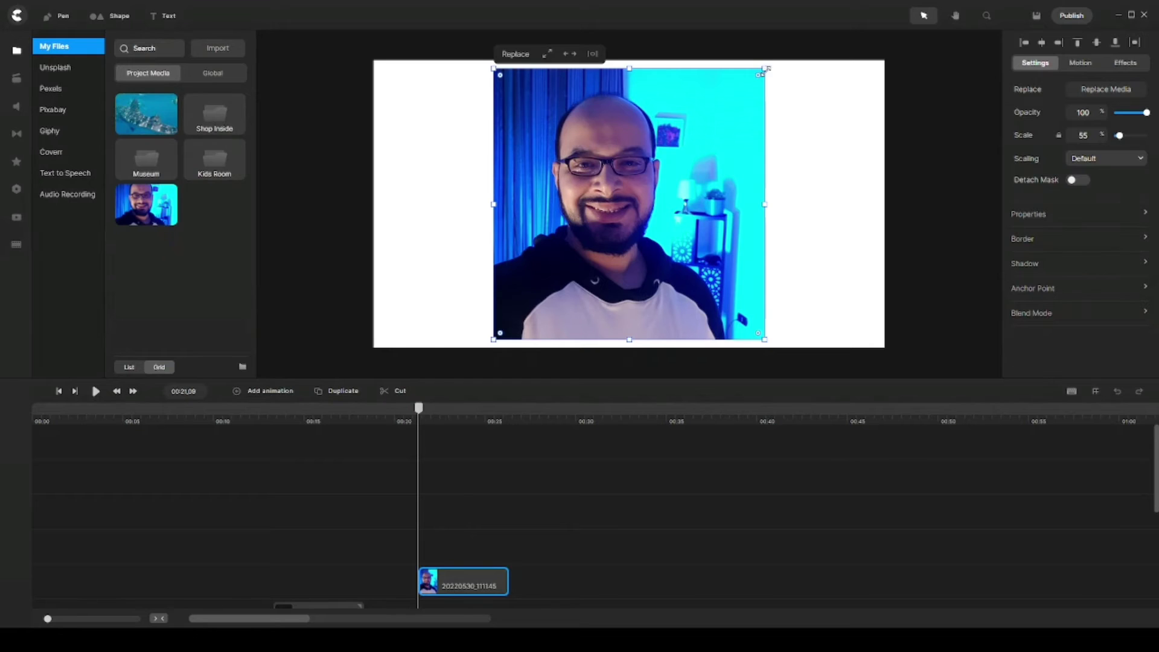
Shrink the webcam video further to 49% and re-centre it on the canvas.
left_click_drag(764, 69, 732, 100)
left_click_drag(648, 189, 658, 177)
left_click(601, 76)
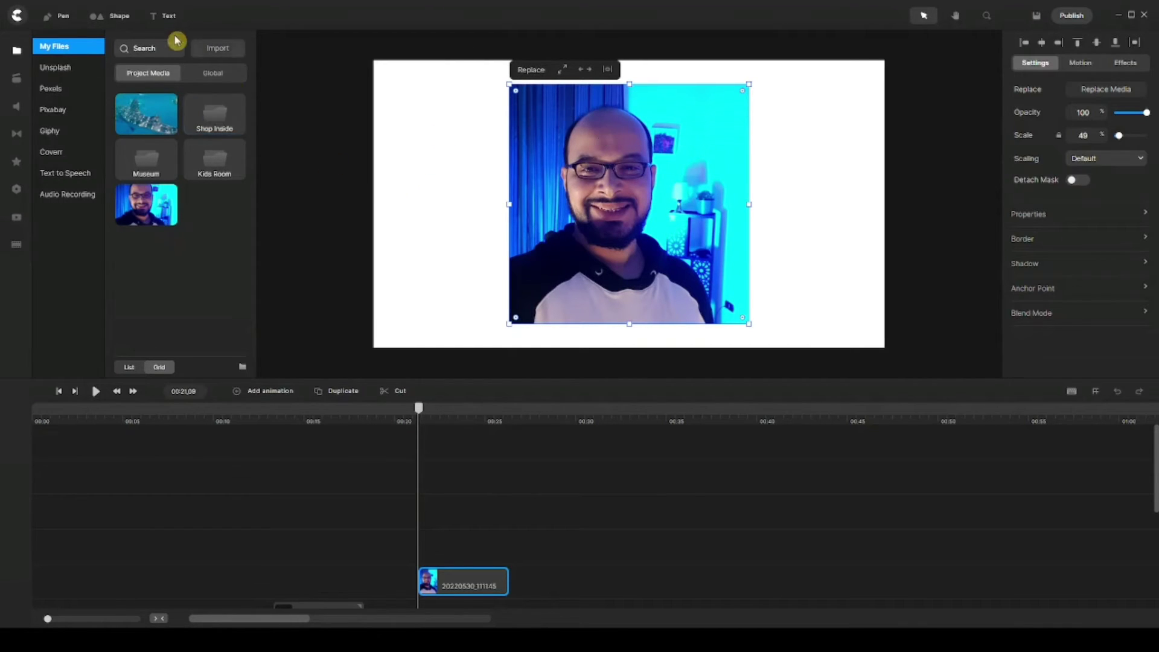
left_click(107, 22)
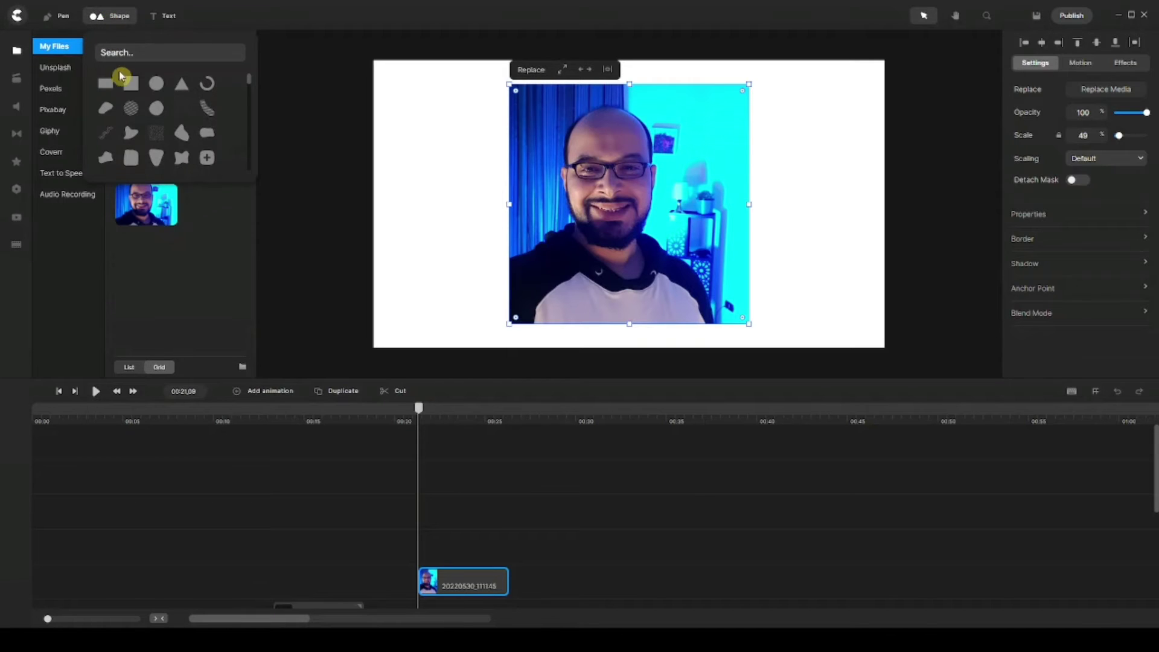
Add a circle enlarged to 98% over the face, then select it with the video clip.
left_click(156, 84)
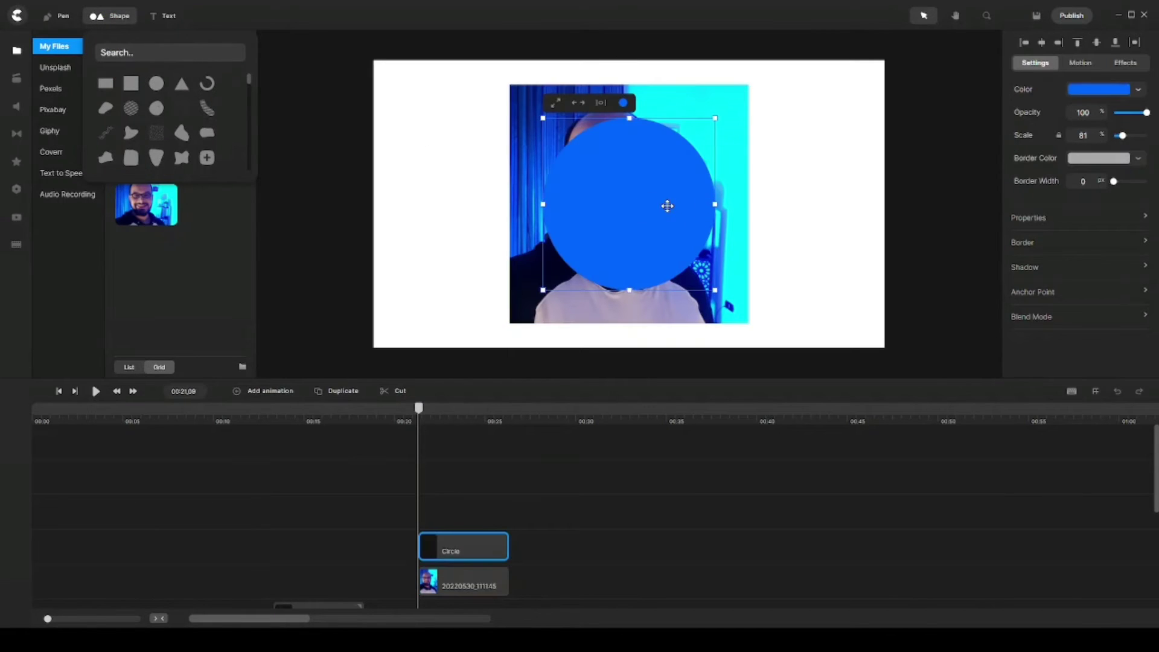
left_click_drag(543, 289, 525, 308)
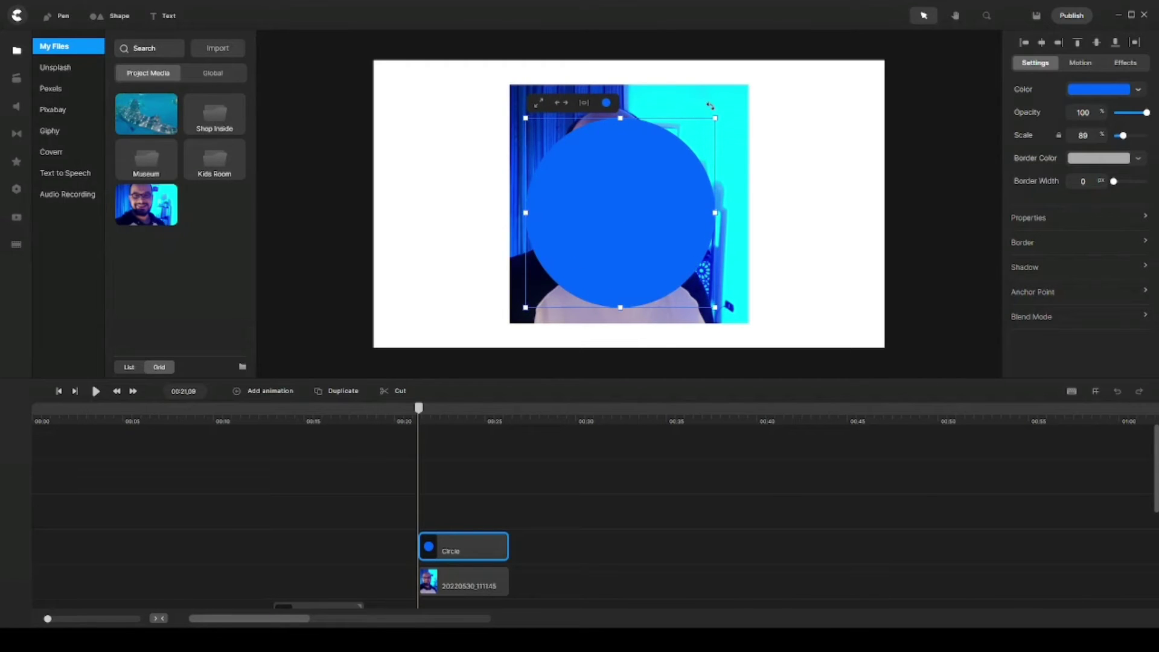
left_click_drag(718, 117, 734, 97)
left_click_drag(640, 173, 631, 166)
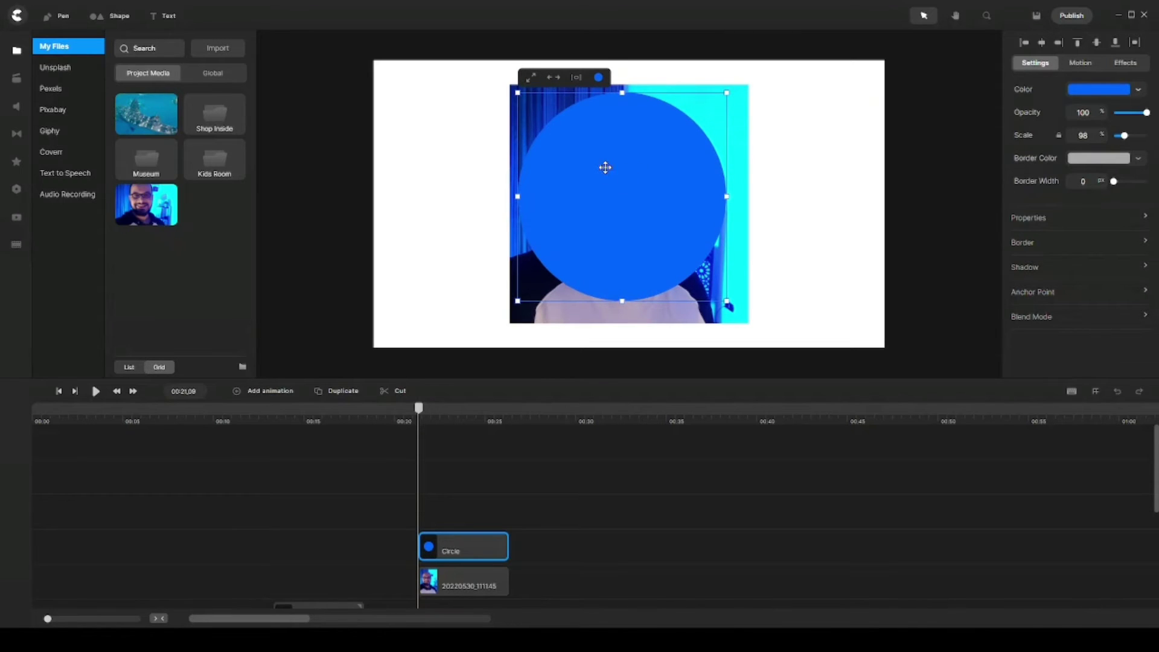
left_click_drag(483, 500, 488, 606)
Mask the webcam video with the circle, then delete the circle-masked clip.
right_click(479, 545)
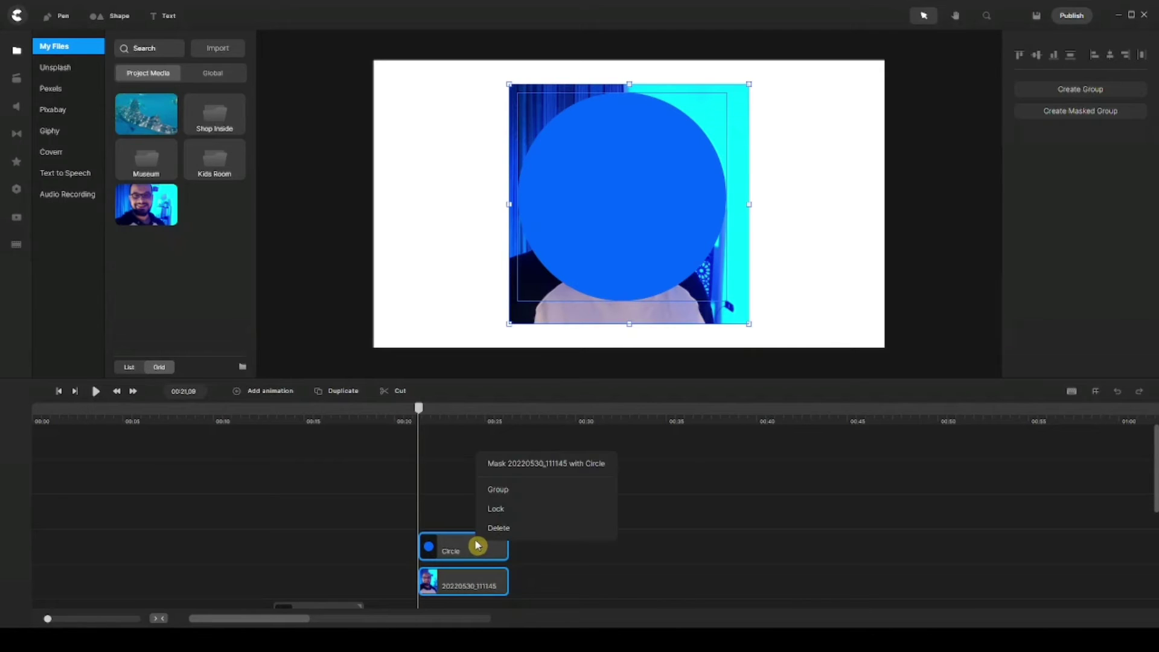
left_click(530, 475)
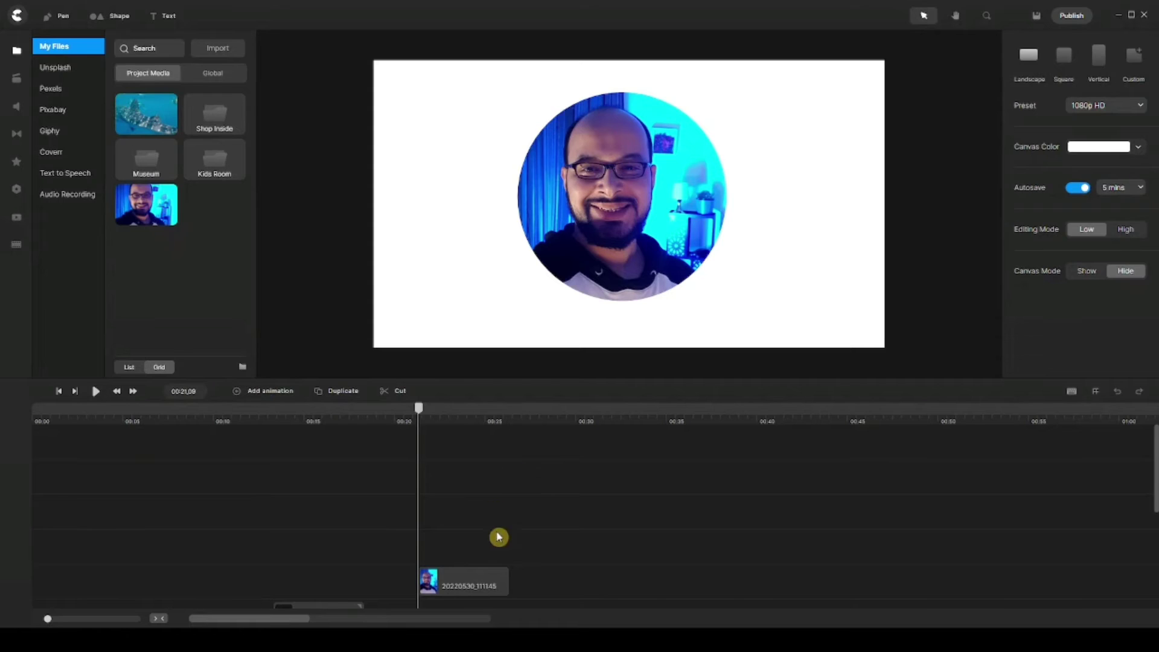
left_click(475, 589)
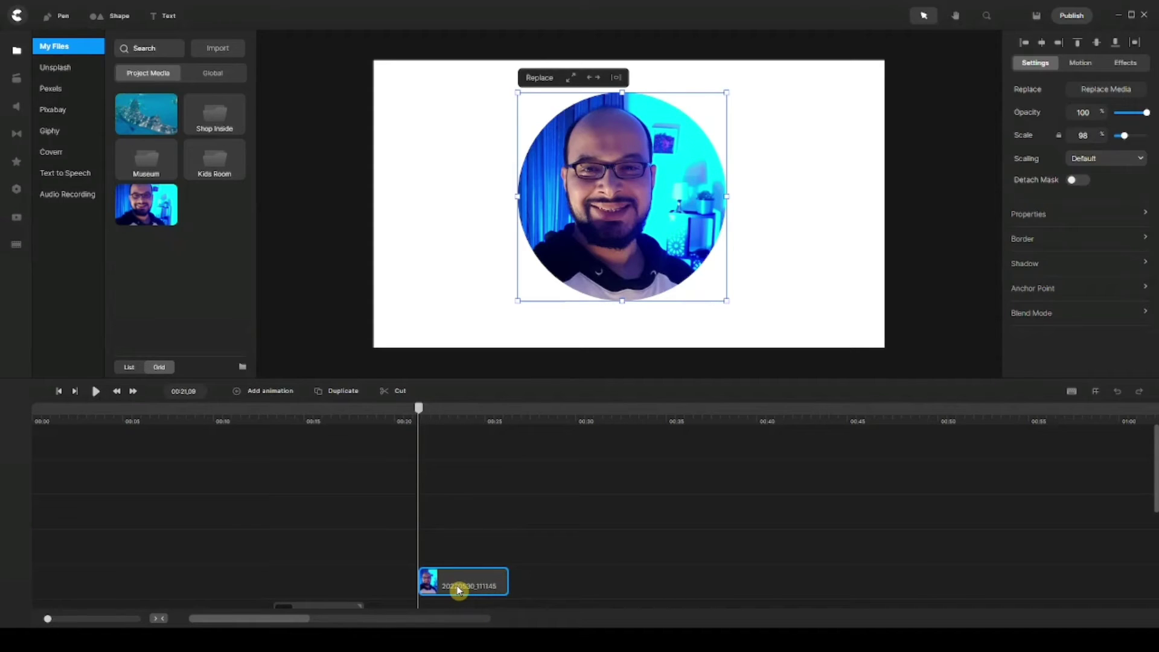
key("Delete")
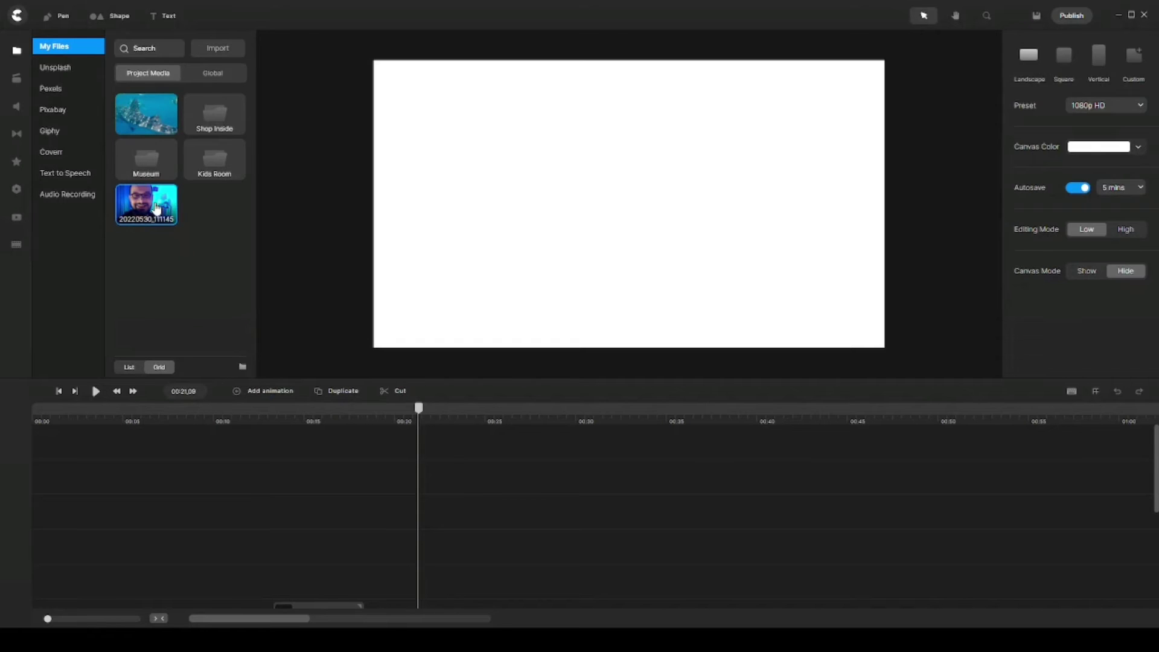
Add the webcam video back shrunk to about 54%, and remove a test text box.
left_click_drag(157, 208, 557, 197)
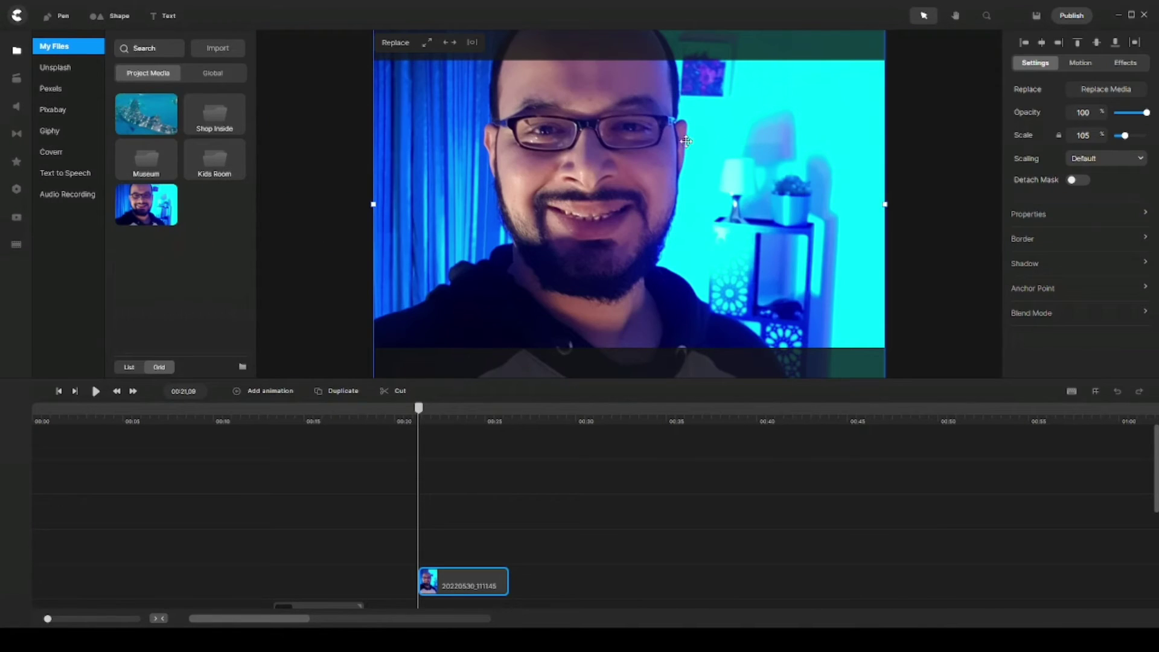
scroll(647, 153, "down", 5)
left_click_drag(702, 105, 672, 152)
scroll(684, 140, "up", 5)
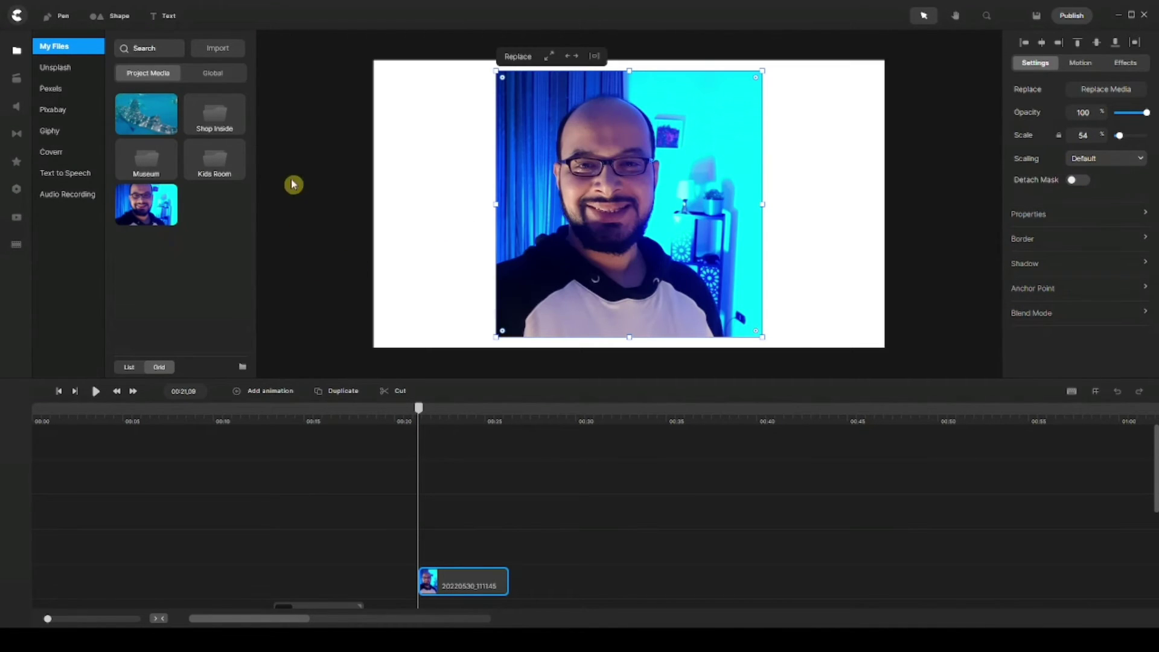
left_click(162, 20)
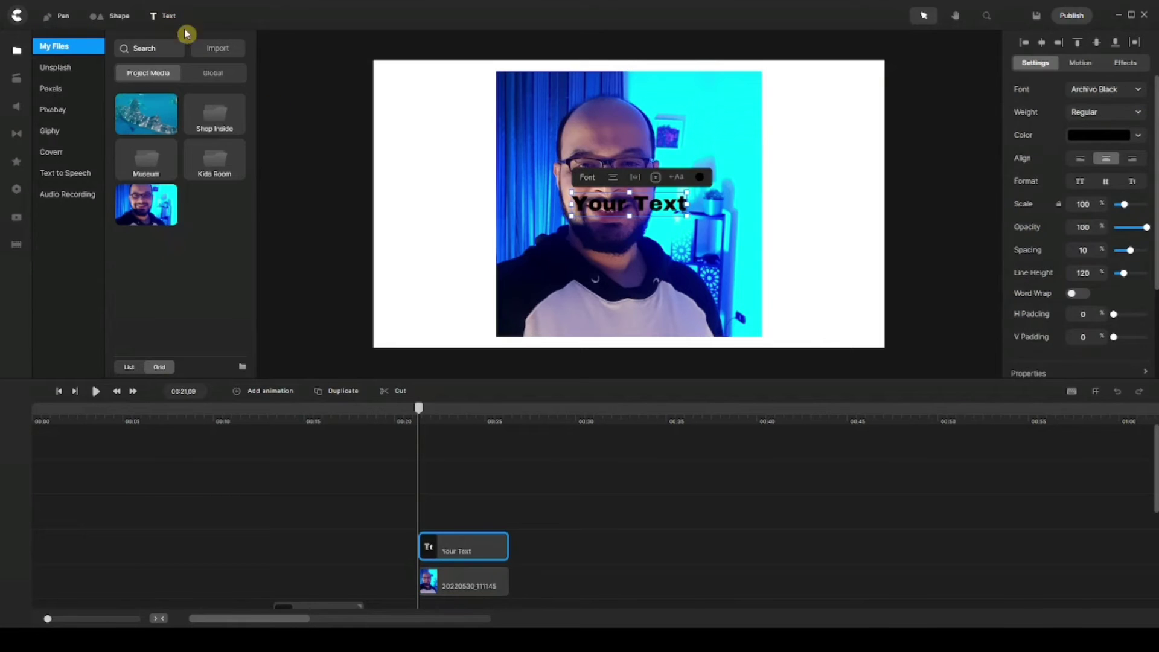
key("Delete")
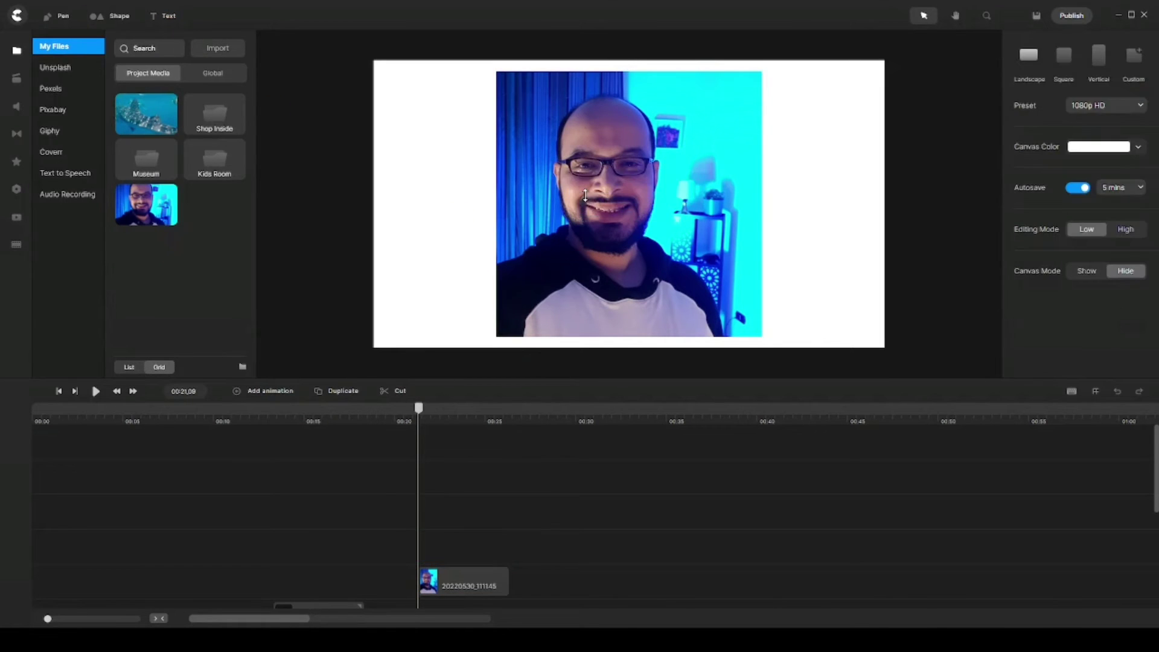
Add a circle shape over the webcam video, enlarged to about 92%.
left_click(99, 20)
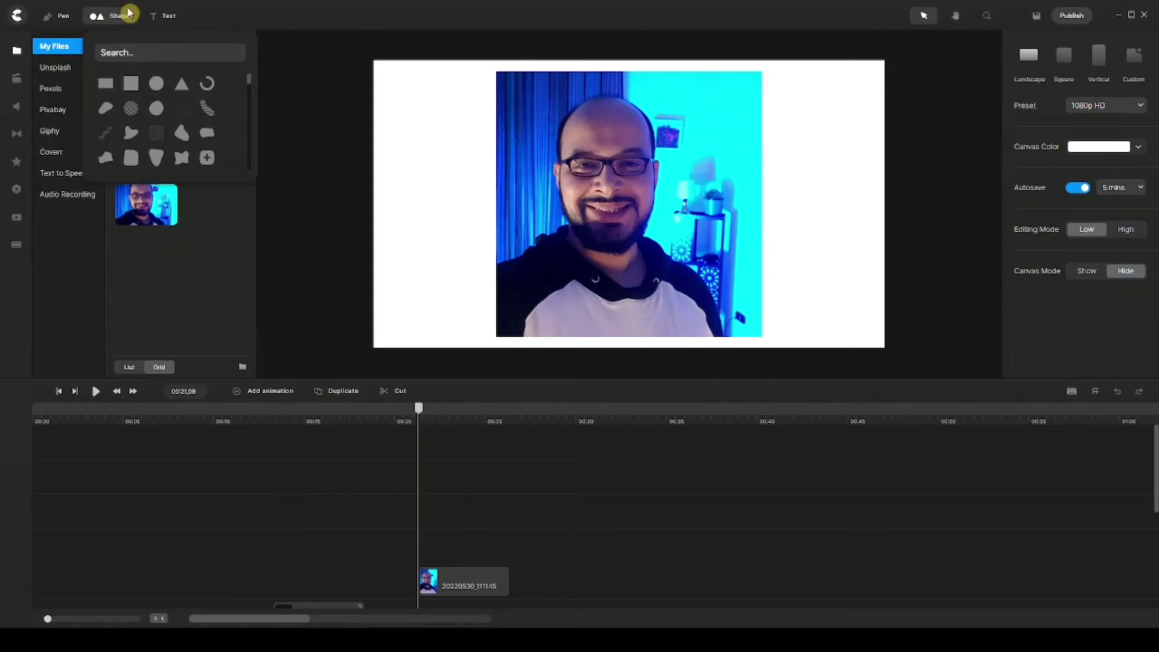
left_click(155, 87)
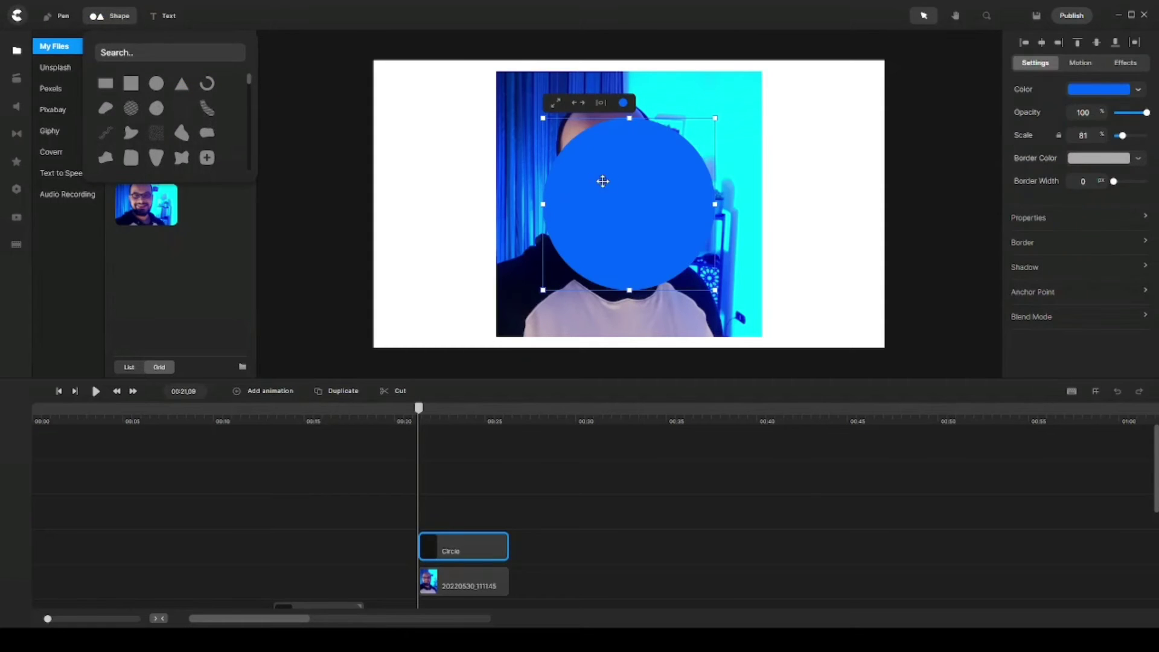
mouse_move(646, 191)
left_mouse_down()
mouse_move(613, 184)
mouse_move(640, 190)
left_mouse_up()
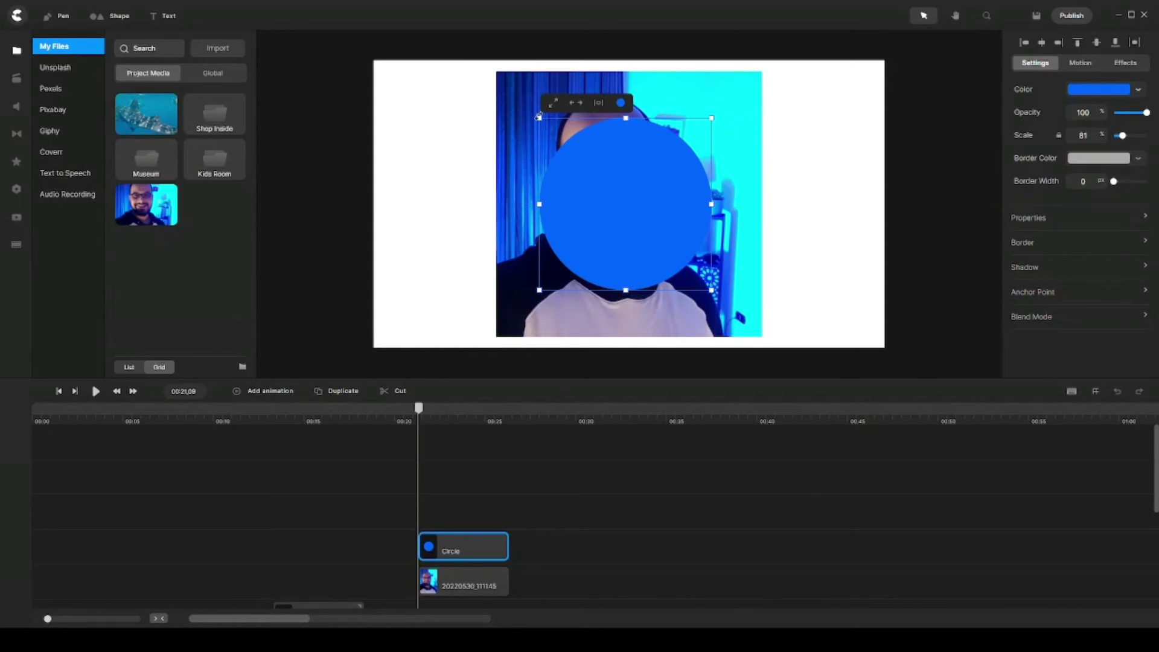
left_click_drag(536, 113, 515, 93)
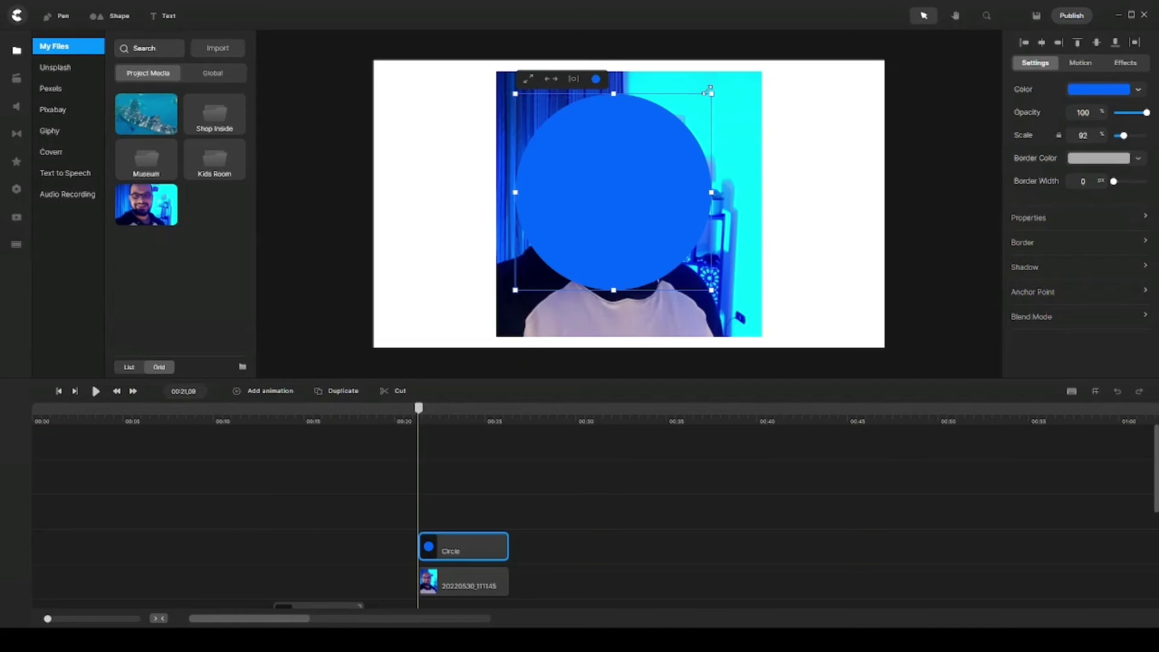
left_click_drag(713, 92, 724, 88)
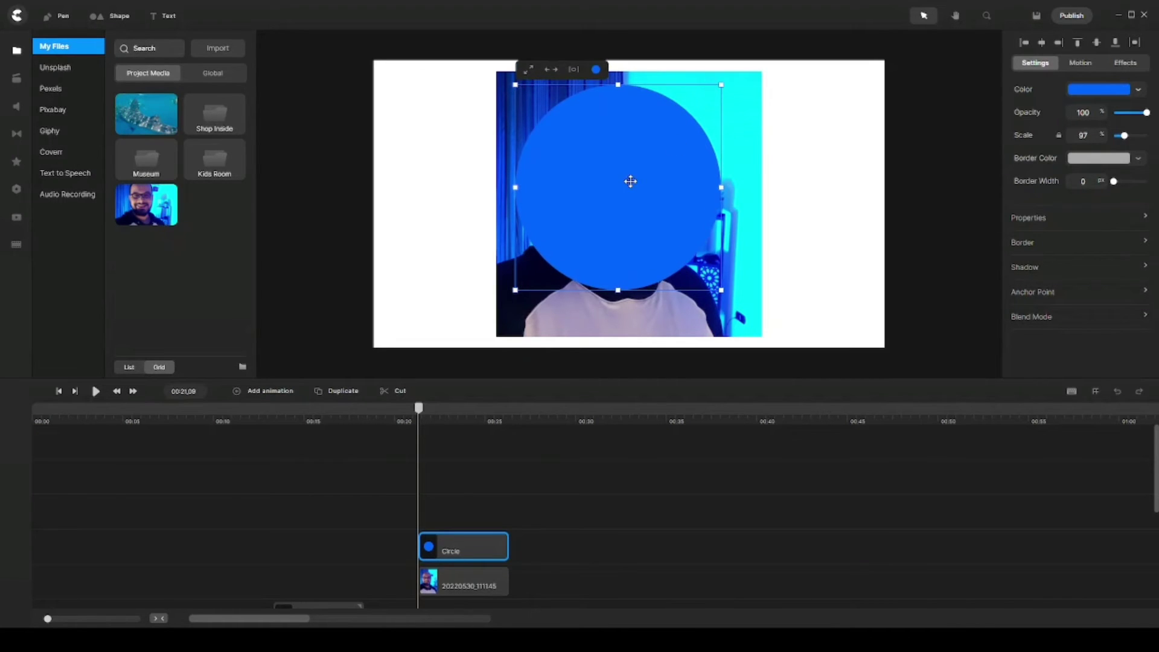
left_click_drag(630, 181, 638, 187)
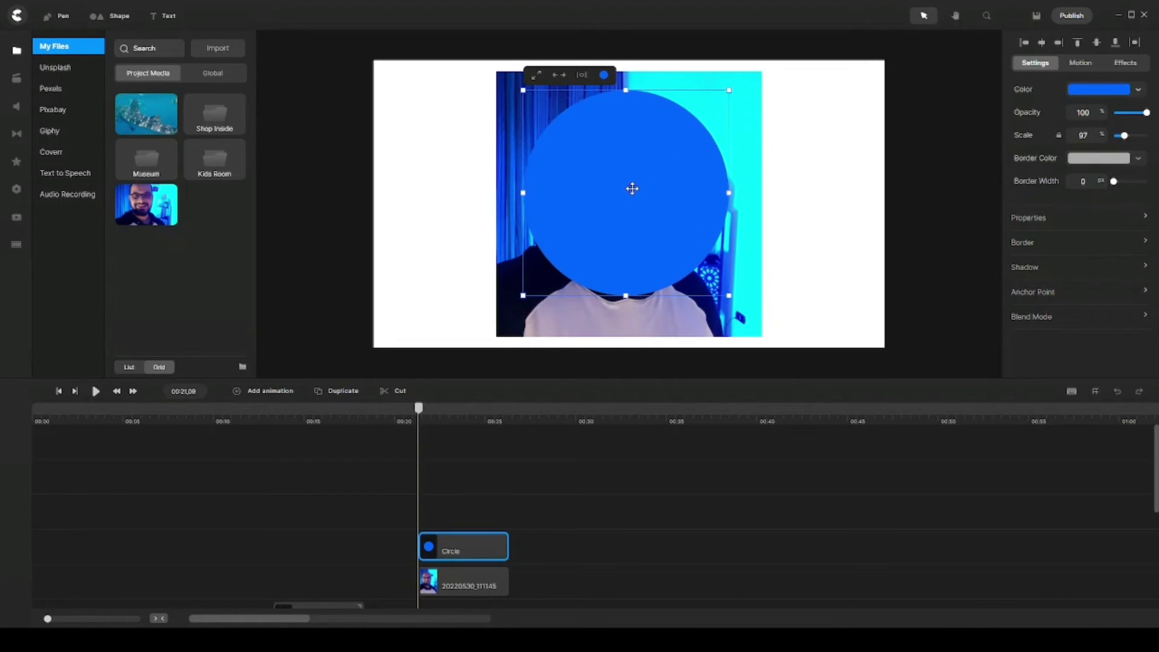
Enlarge the circle to 105% over the face and select it with the webcam clip.
left_click_drag(525, 292, 515, 304)
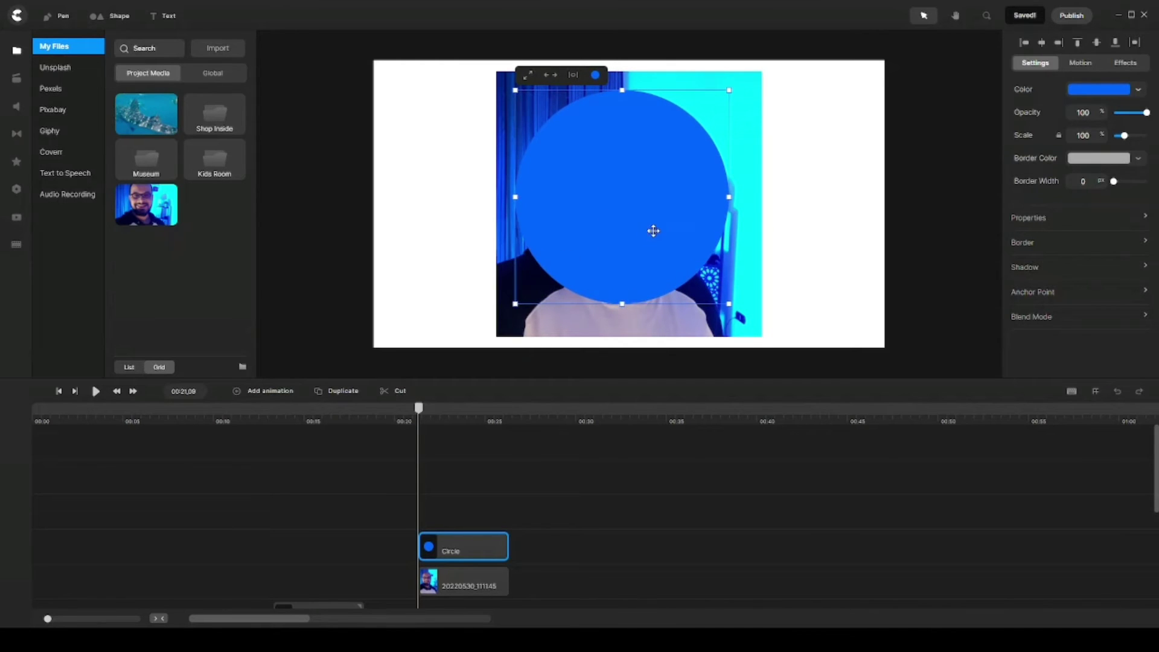
left_click_drag(728, 302, 738, 313)
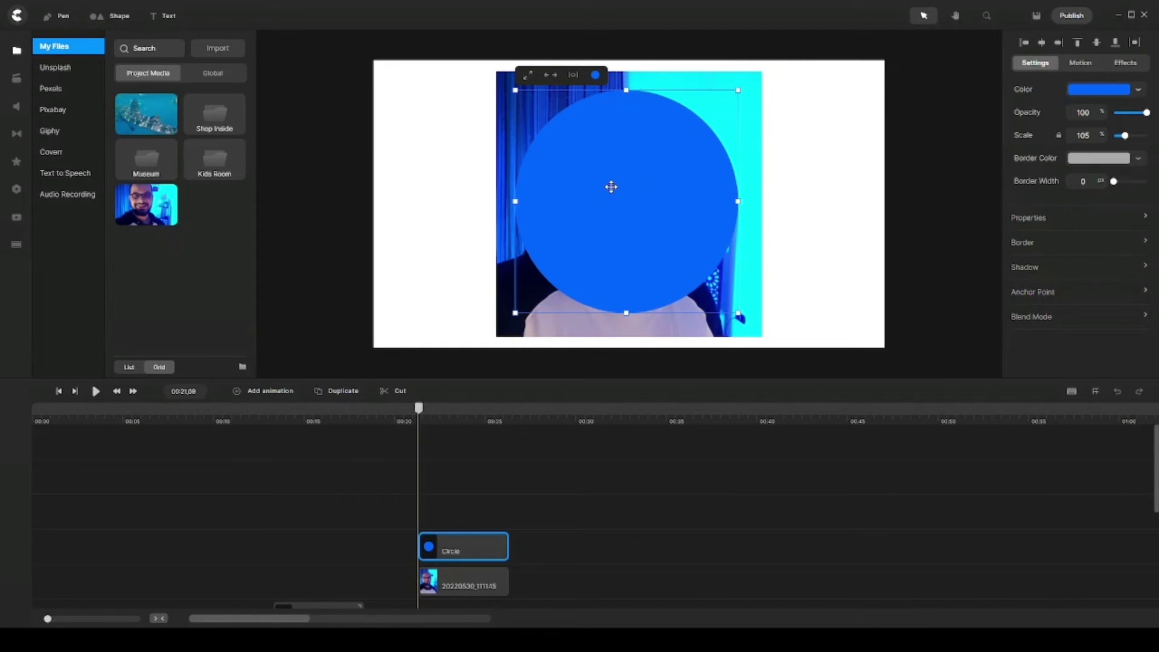
left_click_drag(611, 187, 608, 181)
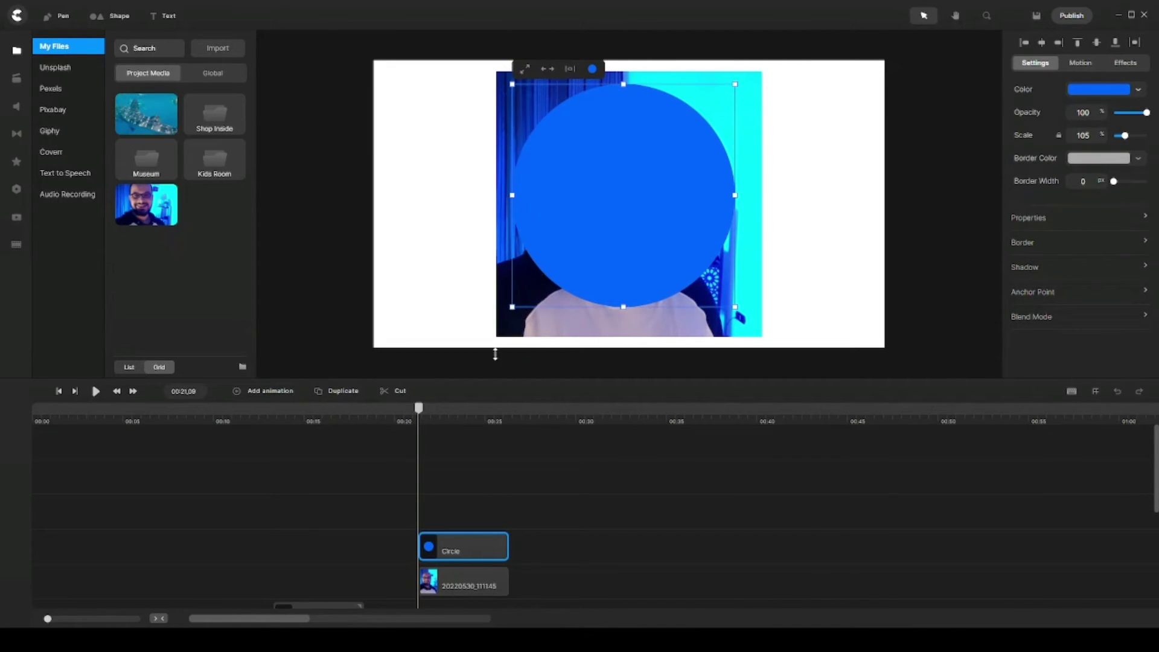
left_click(507, 469)
left_click_drag(509, 467, 474, 602)
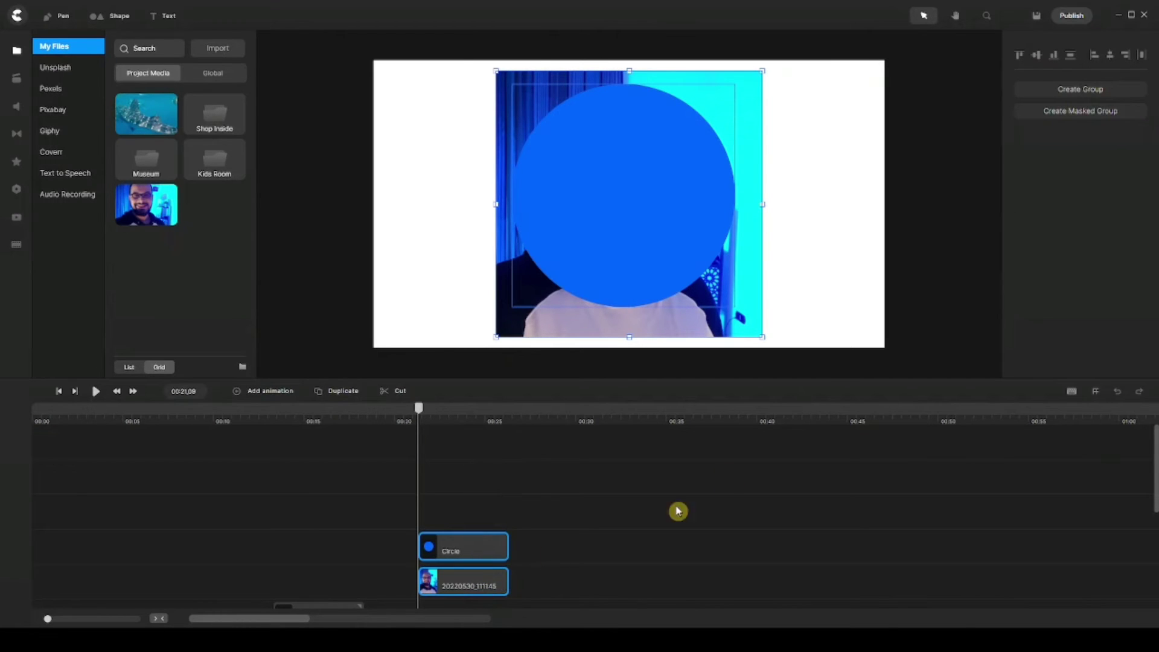
Combine the circle and webcam clip into a masked group and open it to edit its layers.
left_click(1070, 115)
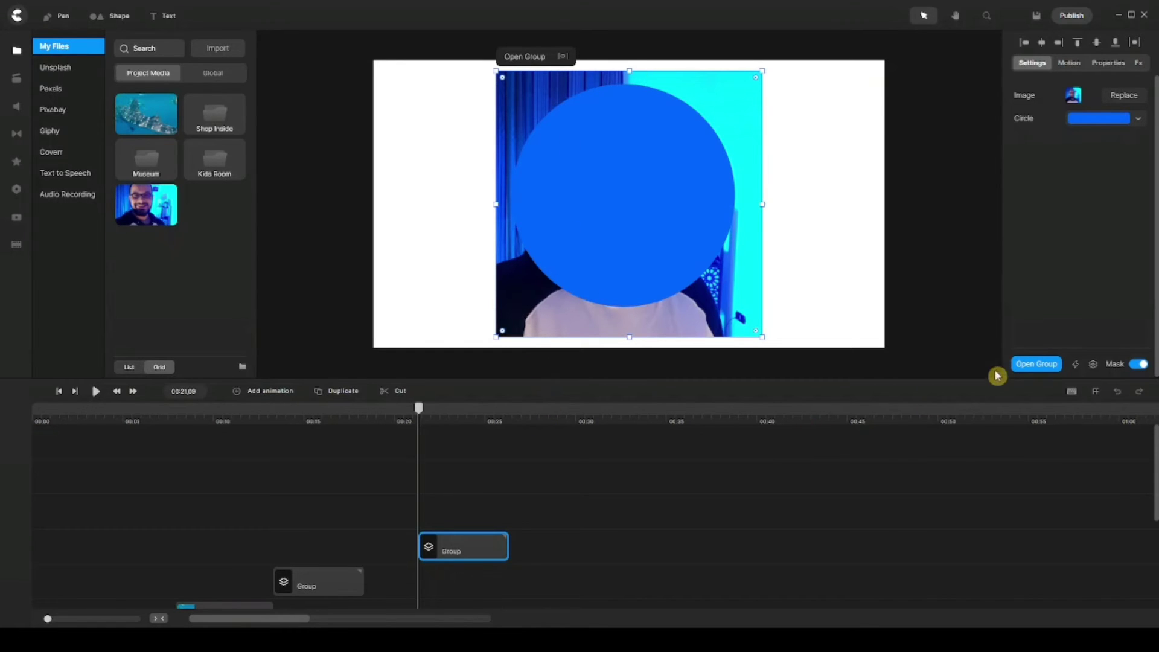
left_click(1030, 366)
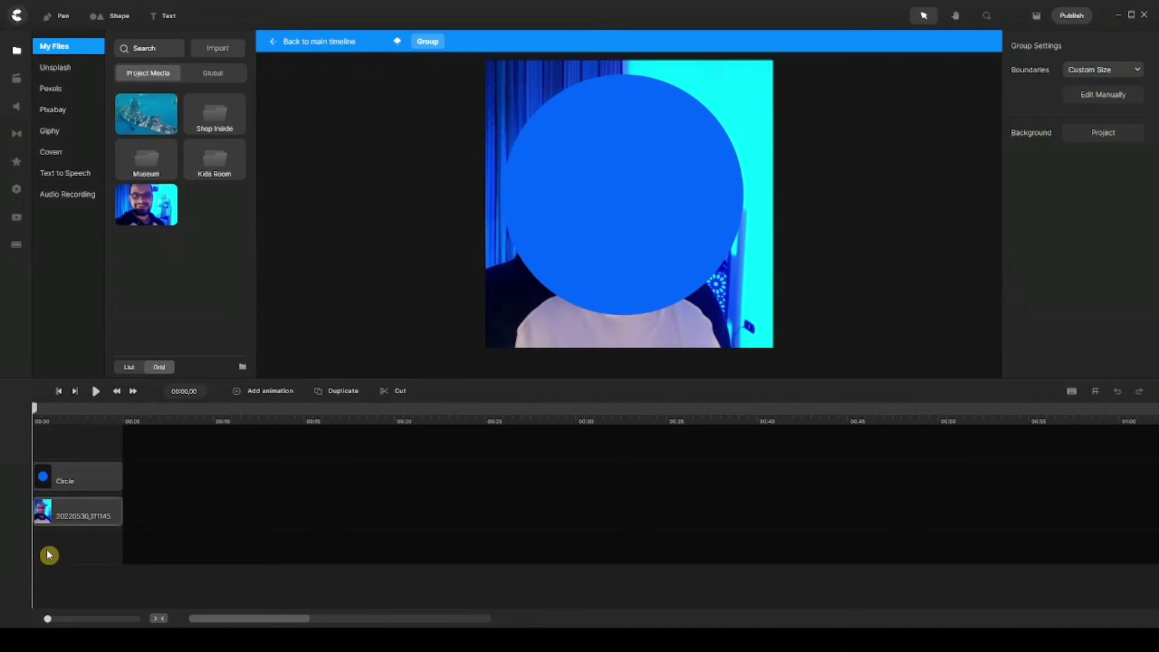
Mask the webcam video 20220530_111145 with the Circle track.
left_click_drag(65, 545, 83, 479)
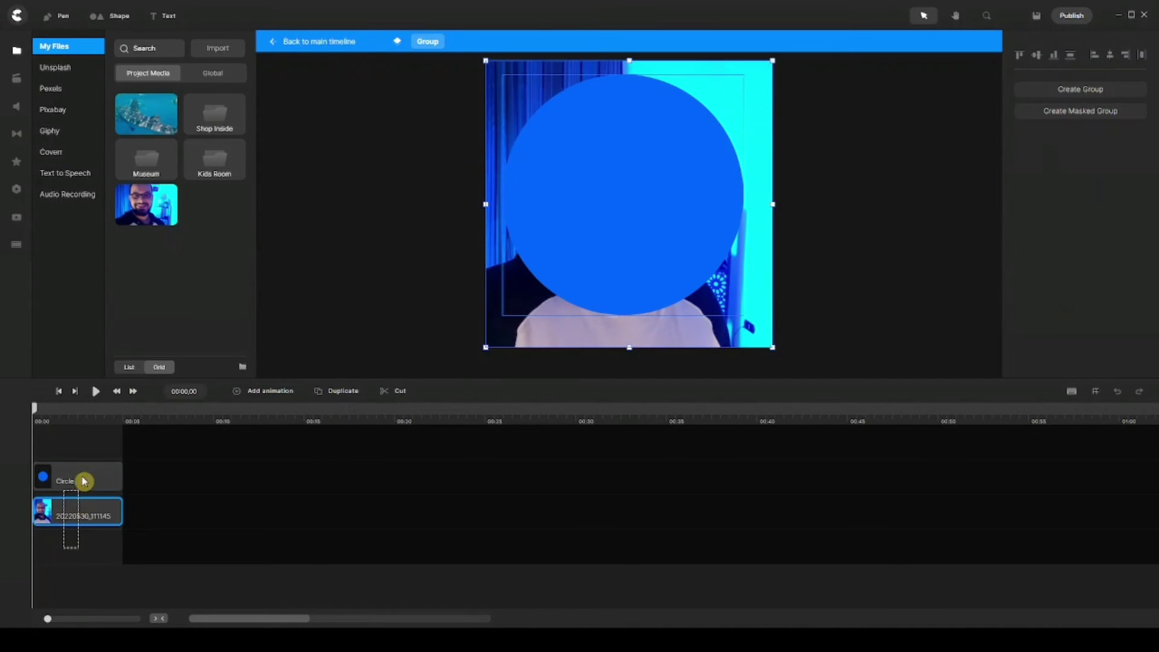
right_click(85, 476)
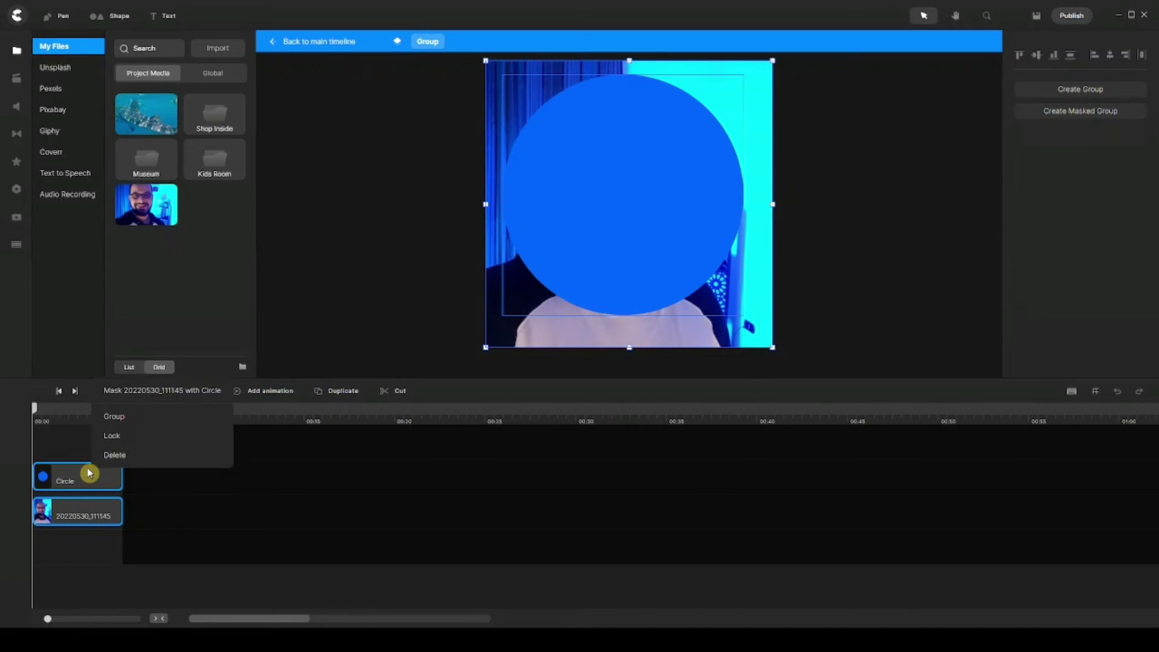
left_click(119, 400)
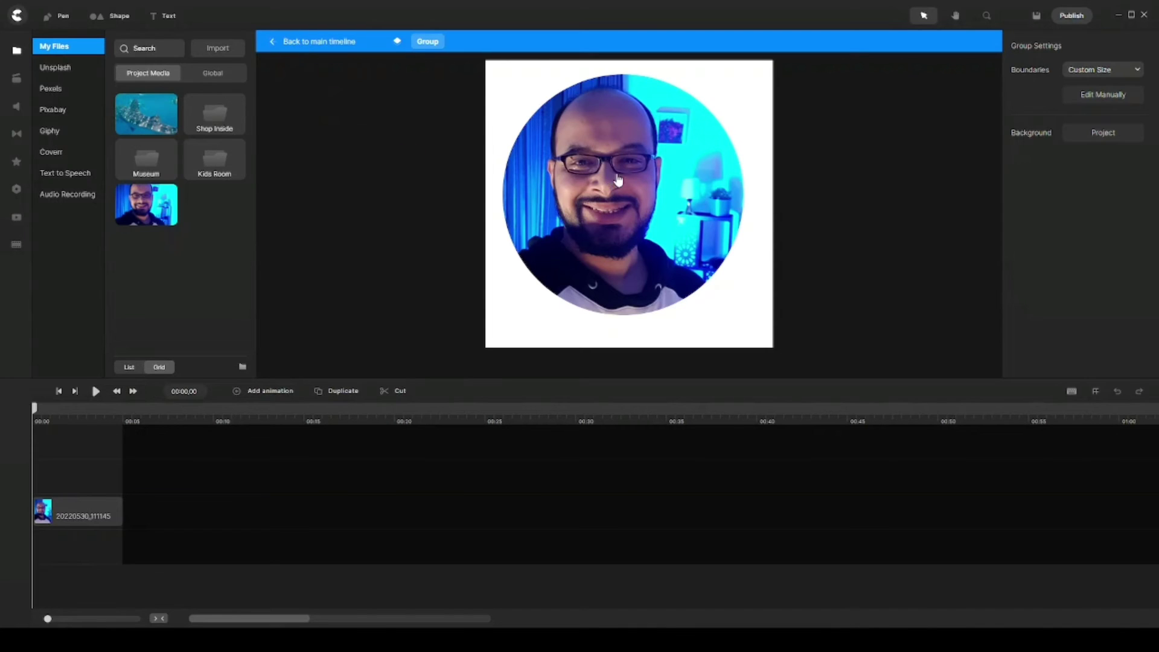
Add a Position animation to the circular webcam clip.
left_click(81, 517)
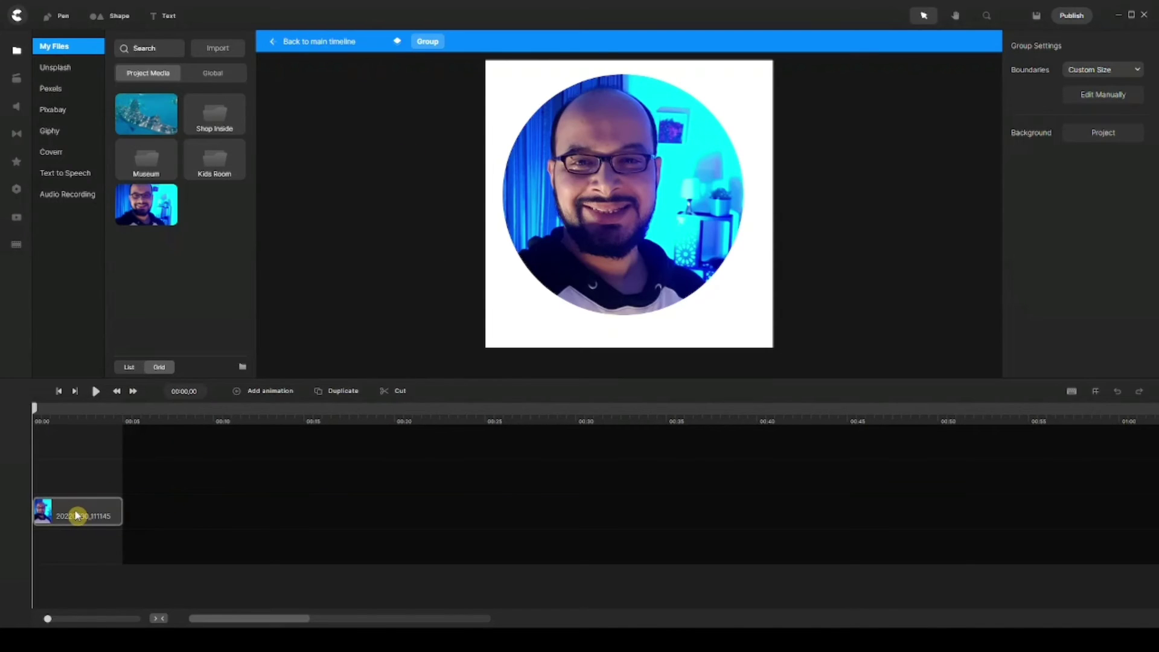
left_click(80, 515)
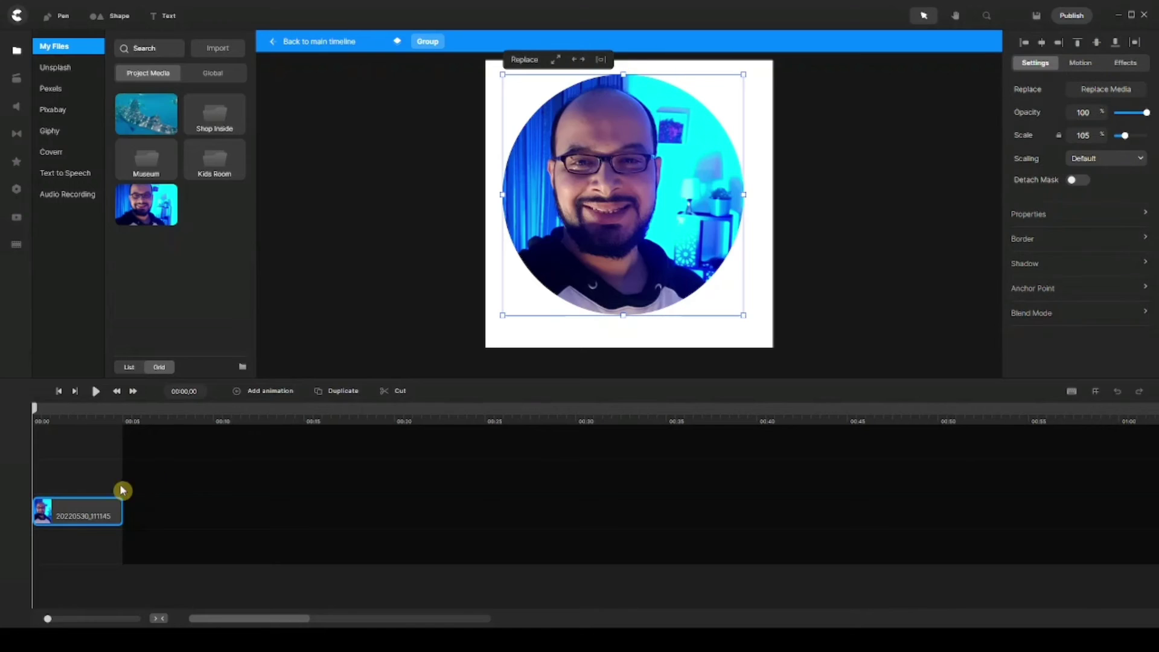
left_click(264, 393)
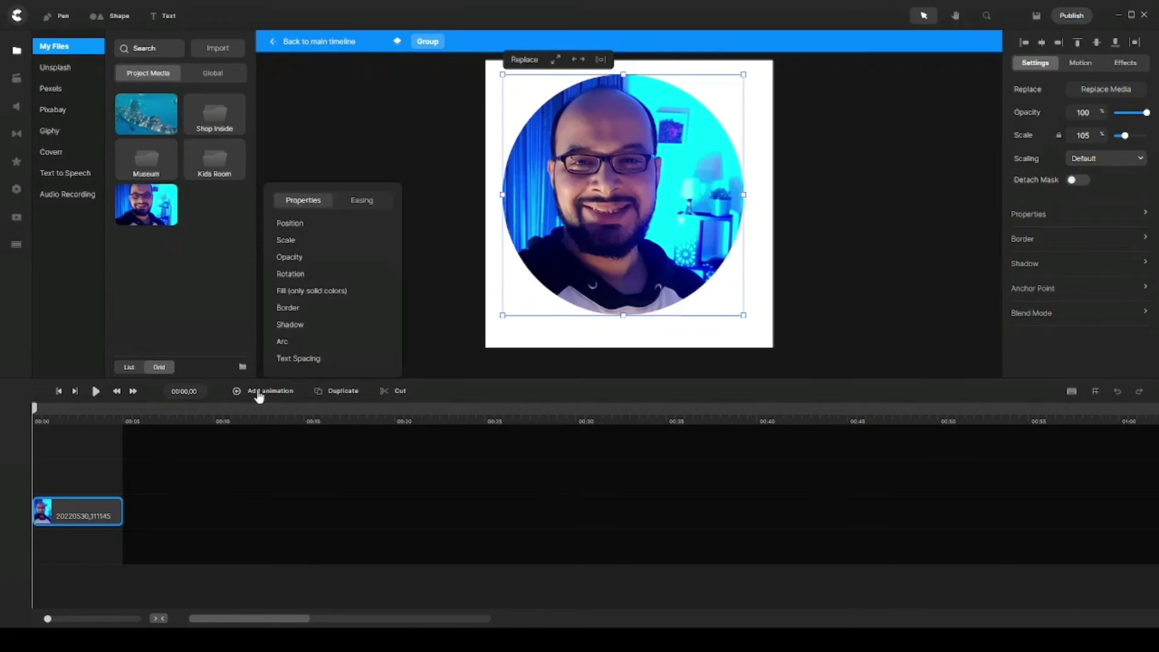
left_click(296, 224)
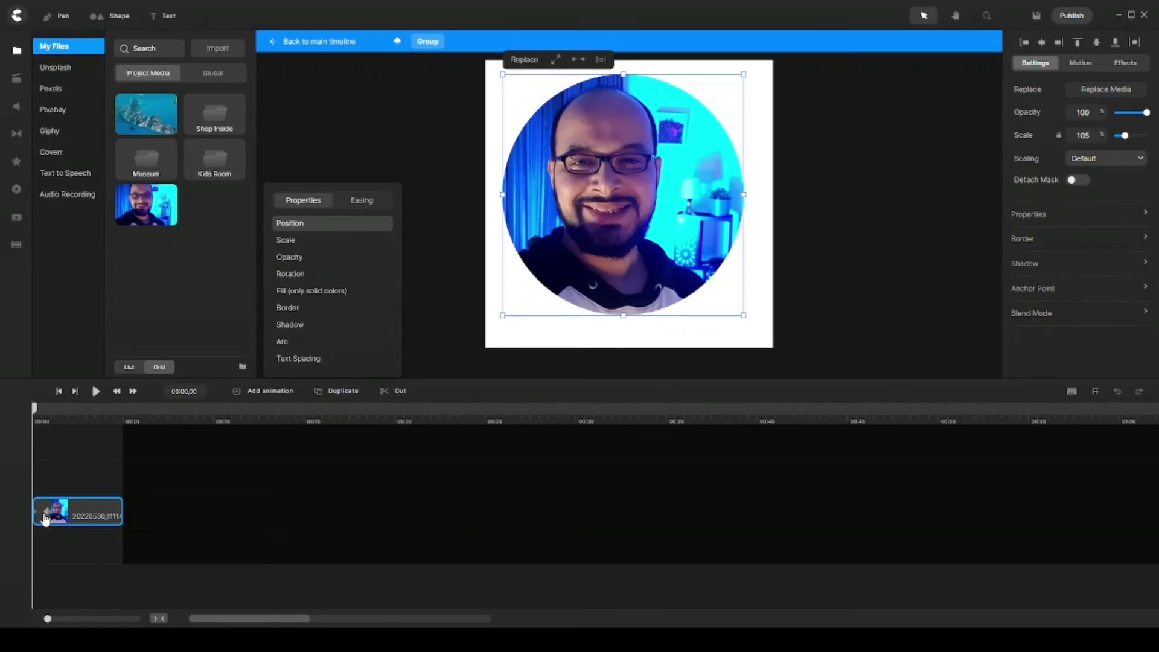
left_click(169, 417)
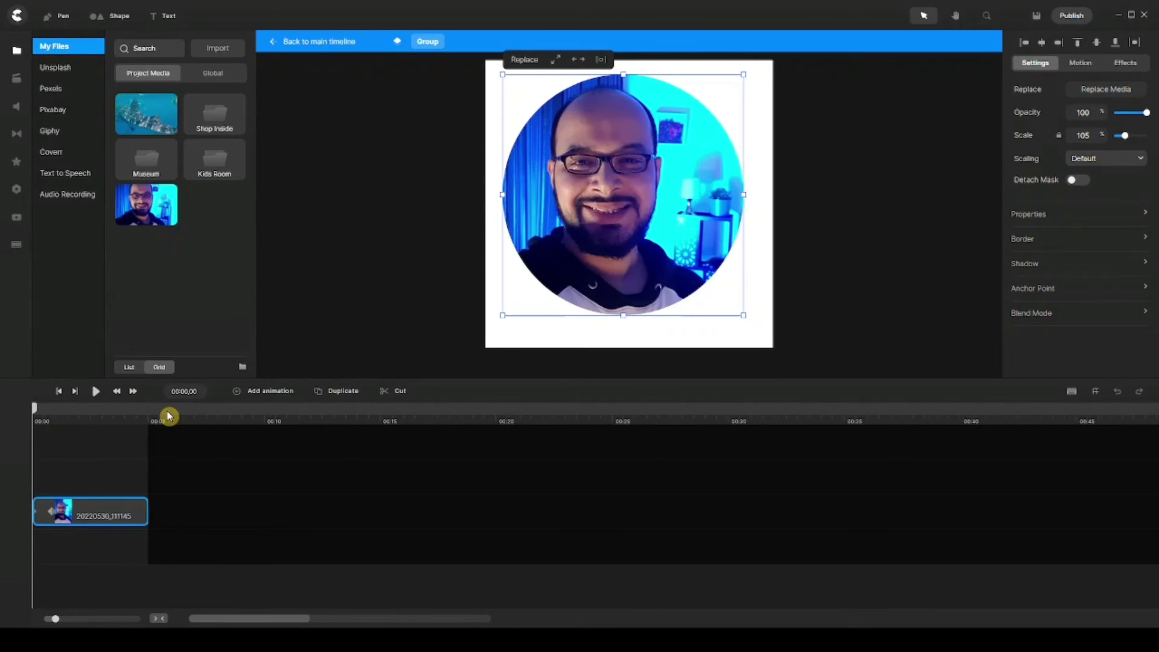
Preview the Position keyframe, with the clip sliding in from the canvas's left side.
left_click(47, 512)
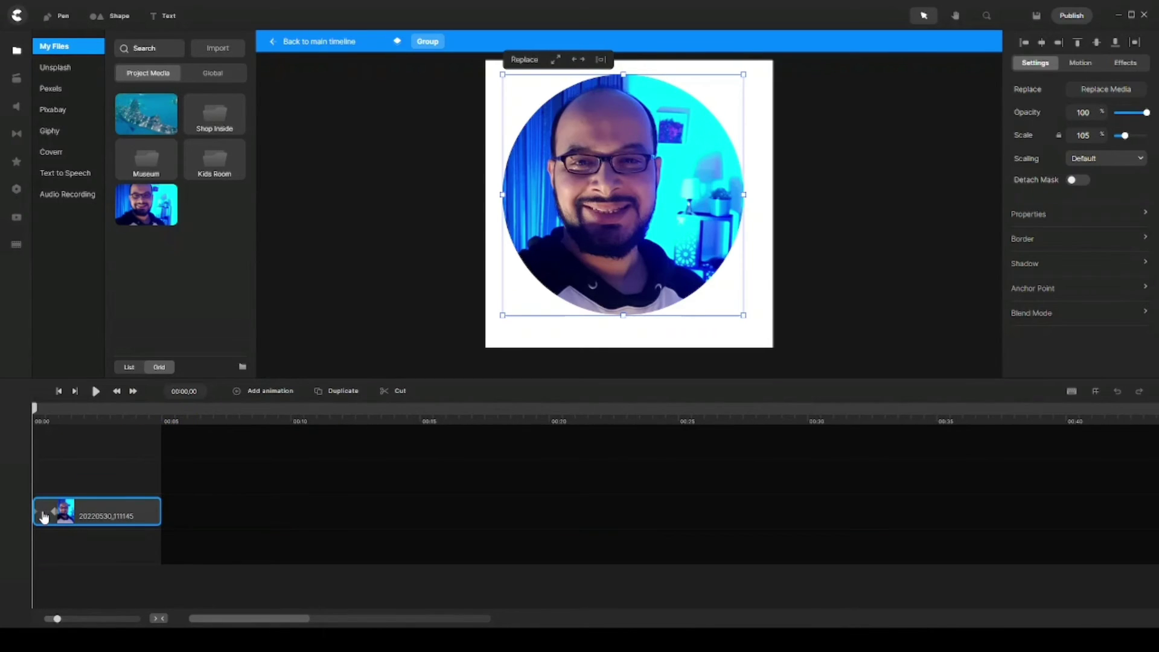
left_click(45, 517)
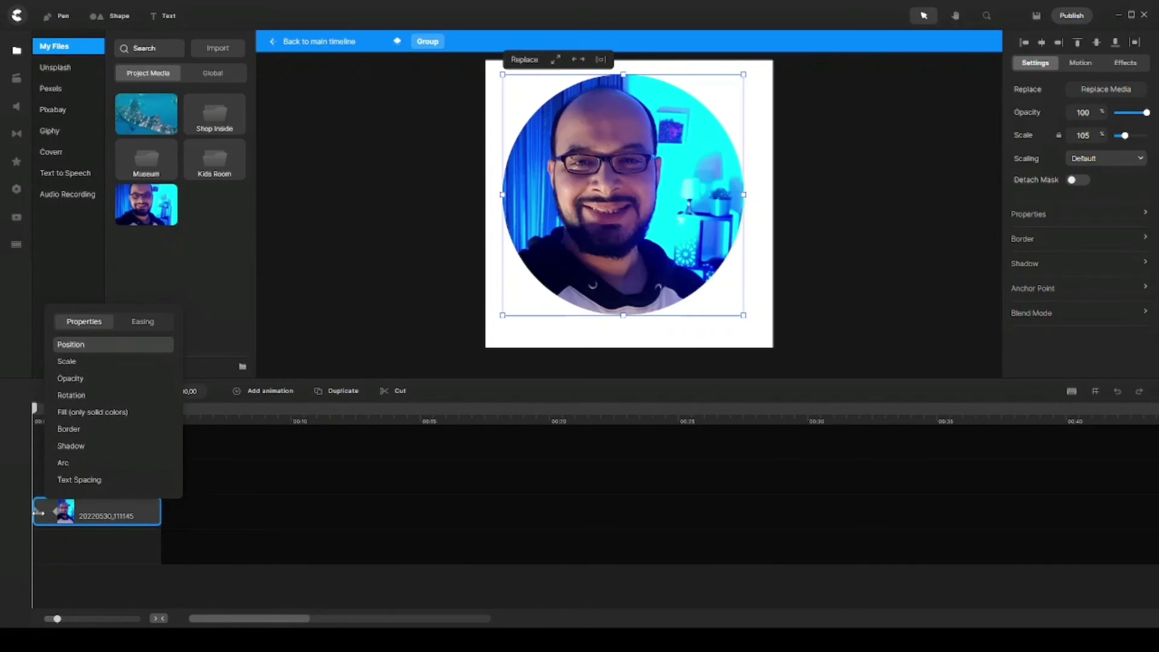
left_click(39, 534)
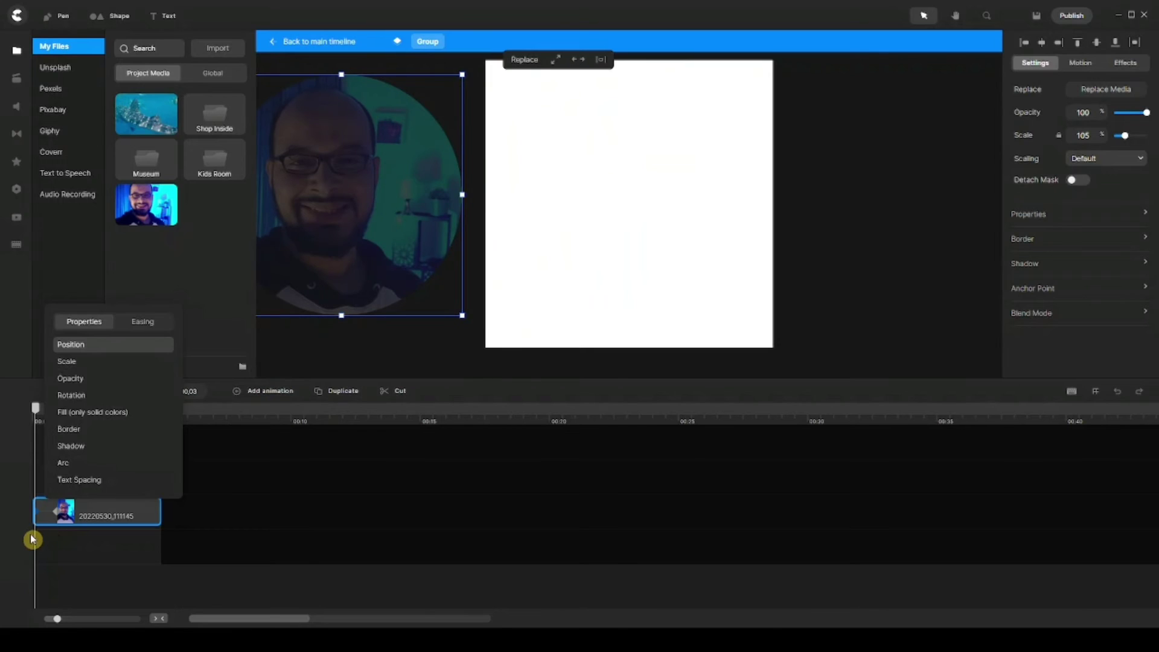
left_click(63, 525)
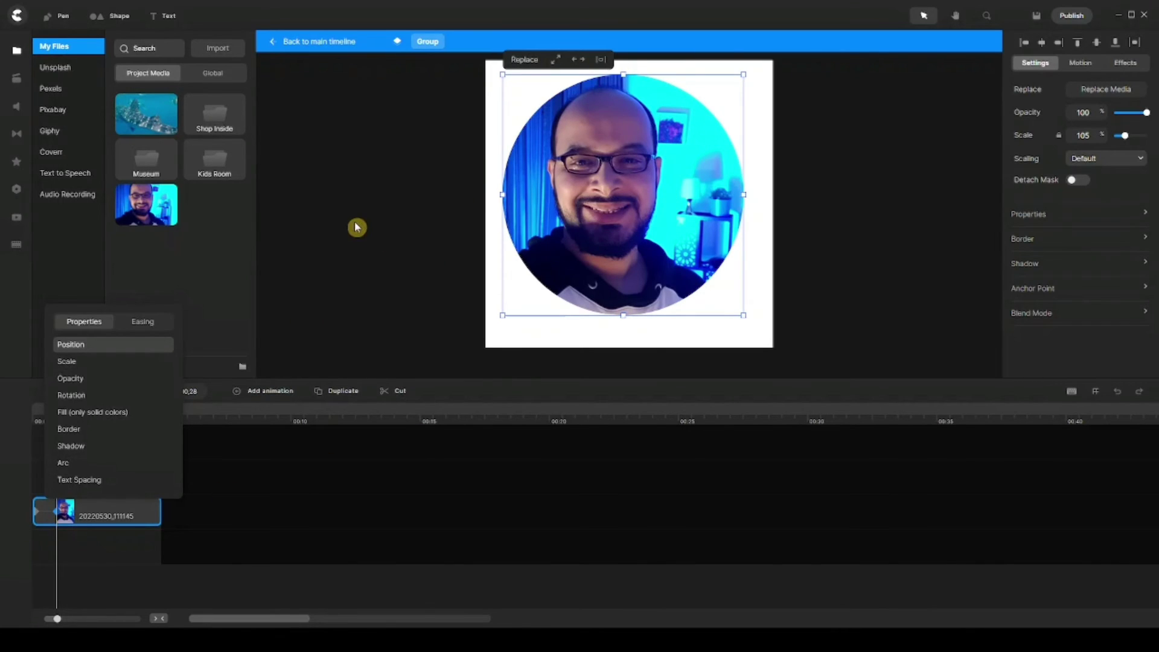
left_click(360, 259)
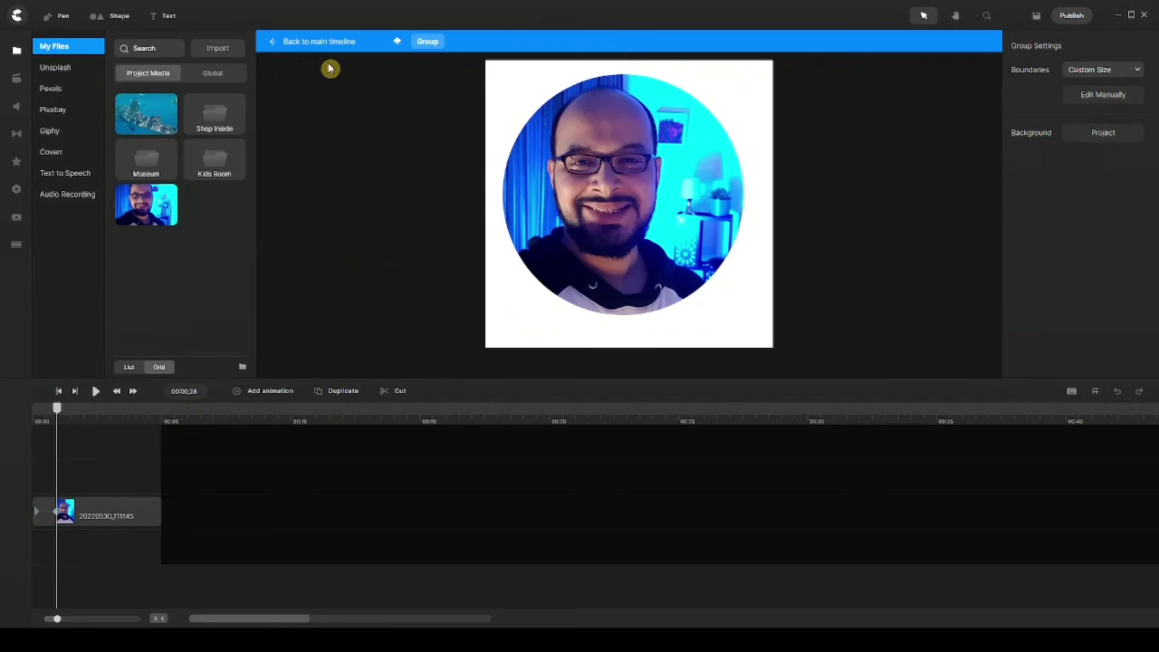
Back on the main timeline, scrub to preview the circle sliding in and off the canvas.
left_click(310, 45)
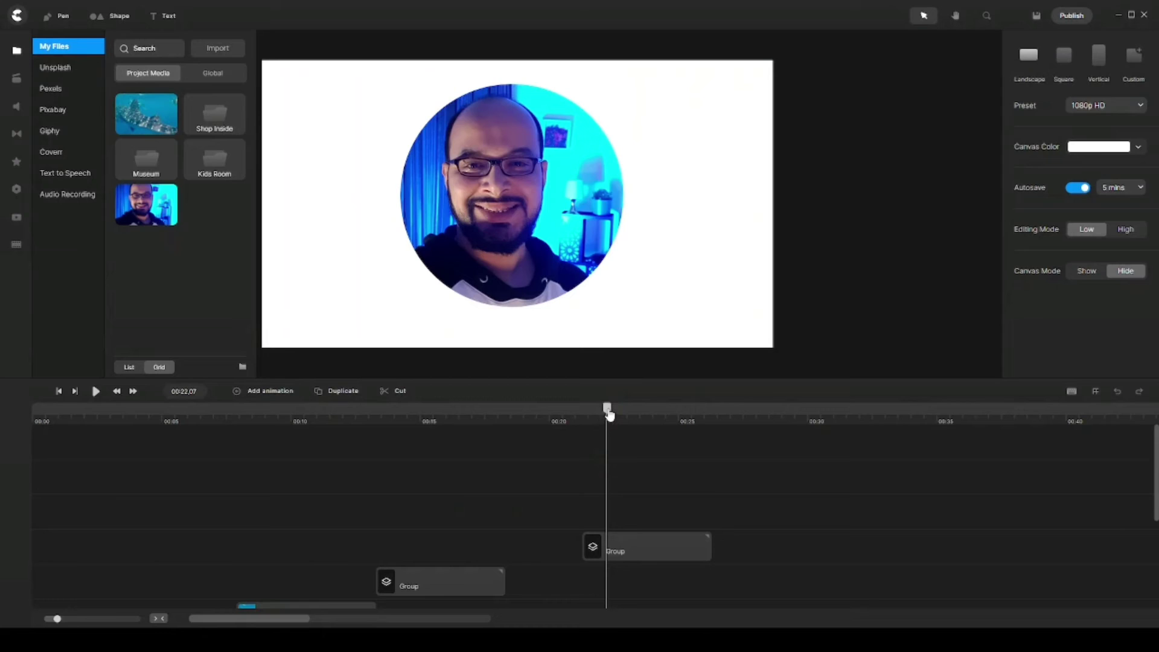
left_click_drag(609, 412, 599, 413)
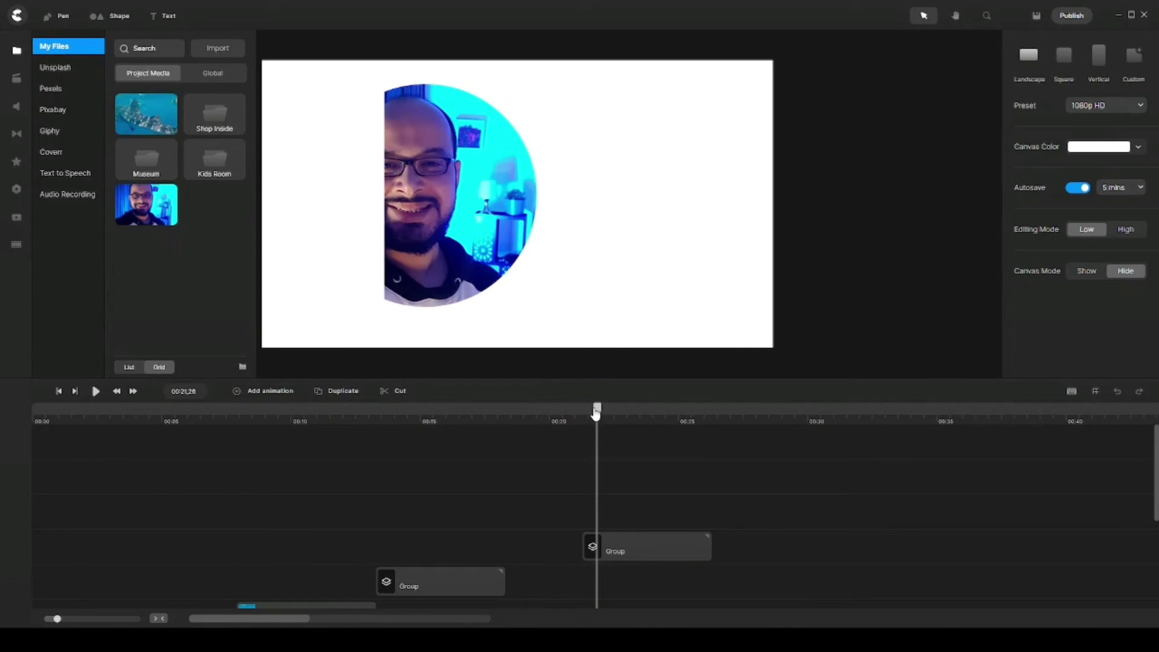
left_click_drag(596, 412, 601, 411)
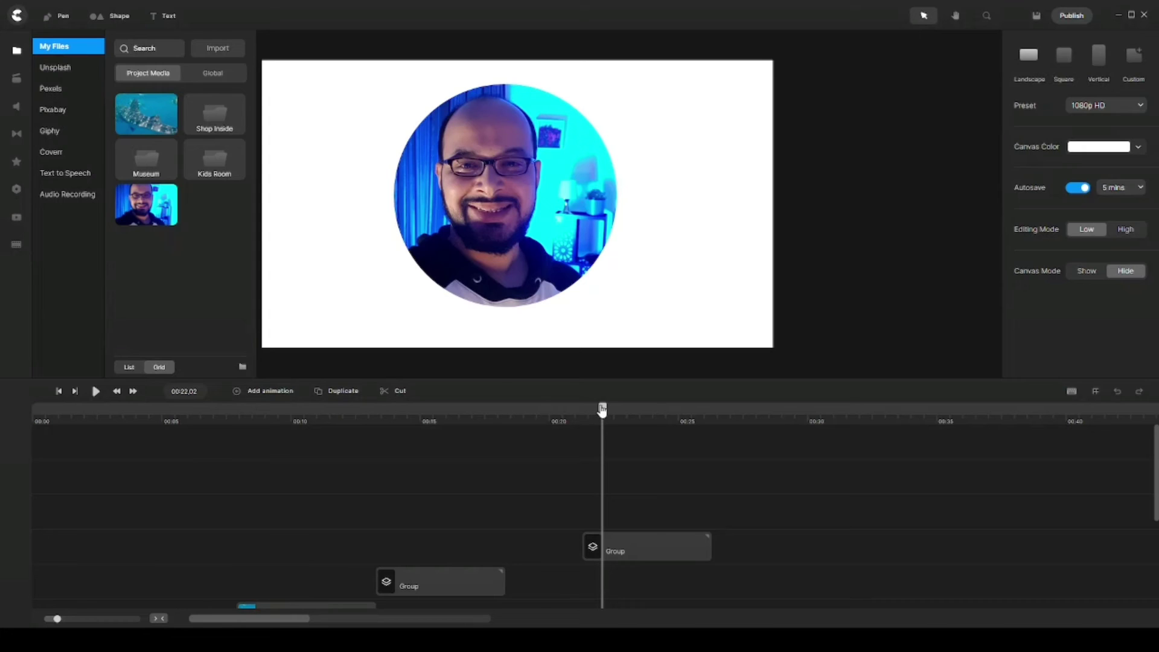
left_click_drag(602, 411, 607, 410)
Toggle the Group clip's mask off and back on, previewing the slide-in each time.
left_click(657, 547)
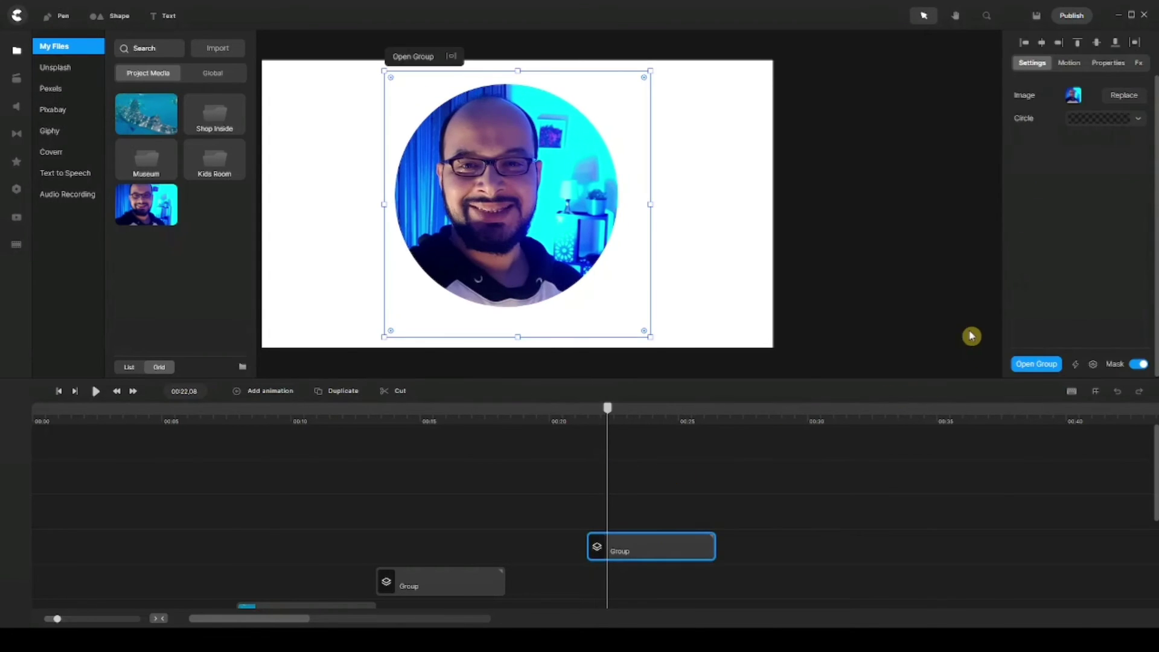
left_click(1138, 364)
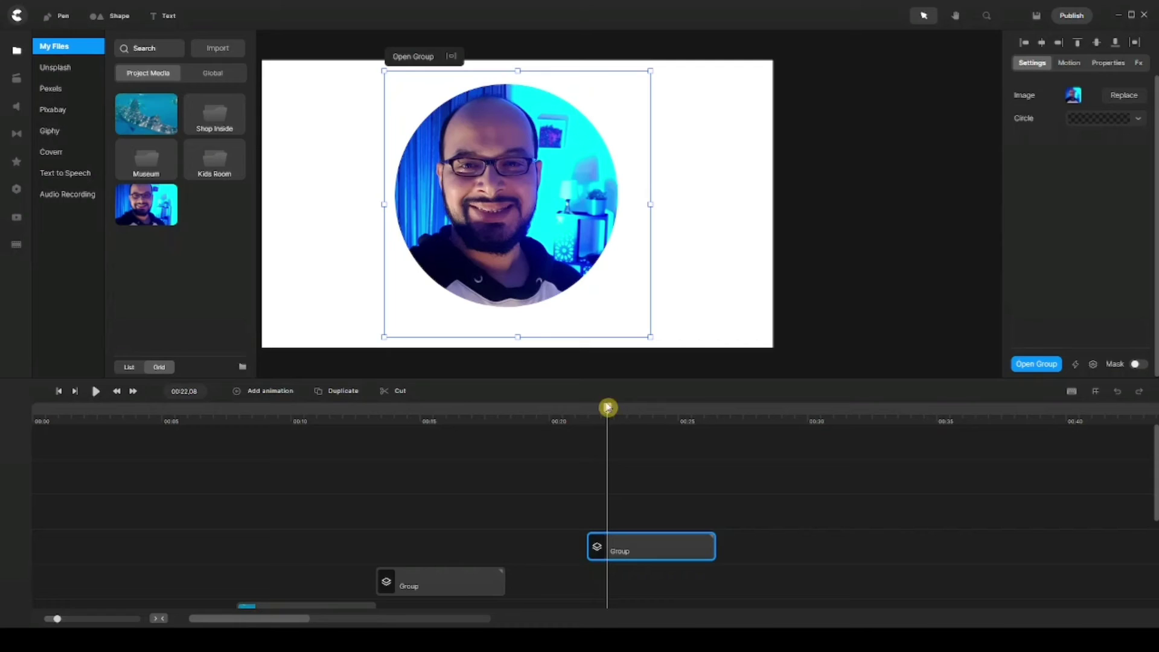
mouse_move(608, 410)
left_mouse_down()
mouse_move(589, 413)
mouse_move(618, 409)
left_mouse_up()
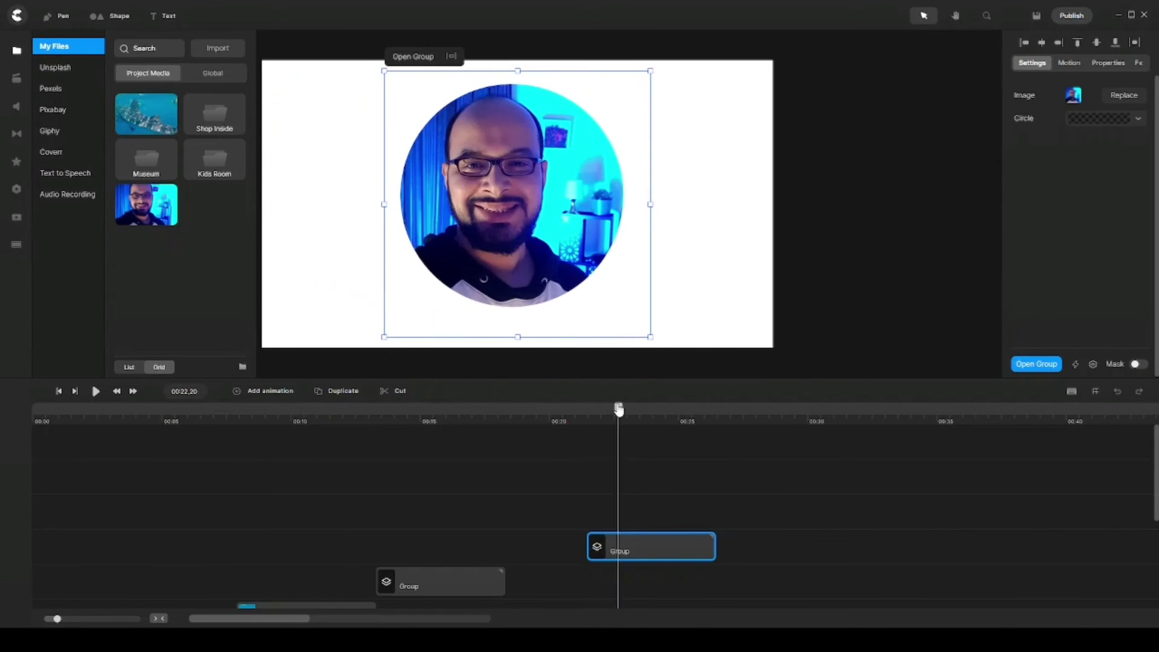
left_click(1135, 365)
left_click_drag(619, 411, 595, 416)
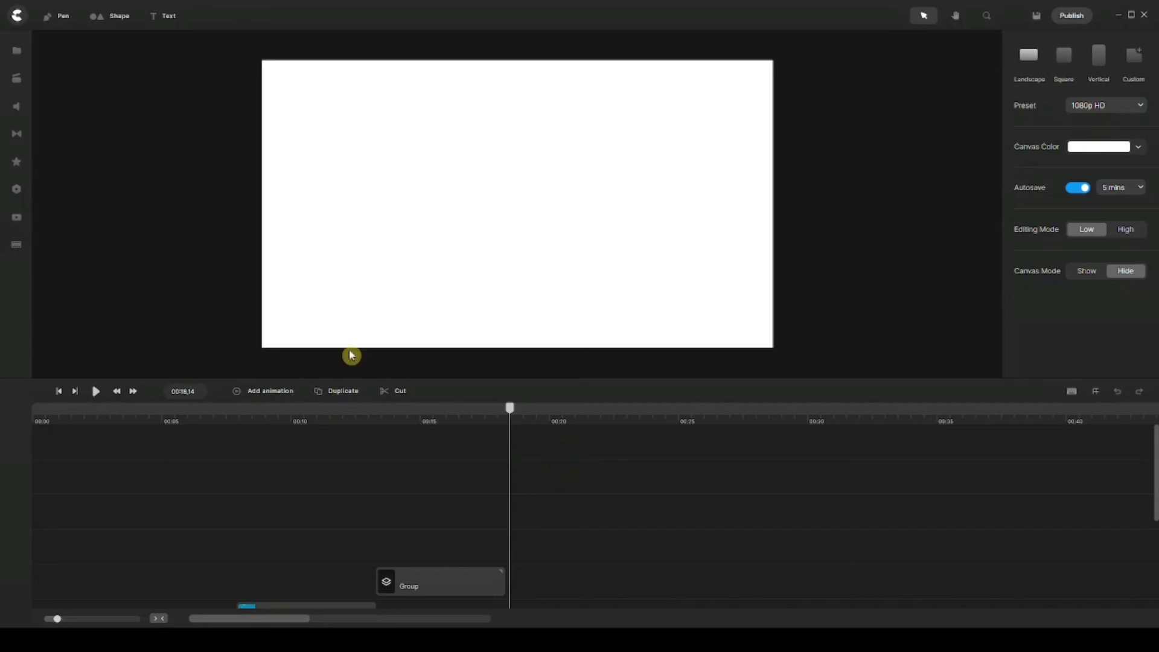
Place the Living Room background from the Backgrounds library and fit it to the canvas at 100%.
left_click(14, 77)
left_click(66, 67)
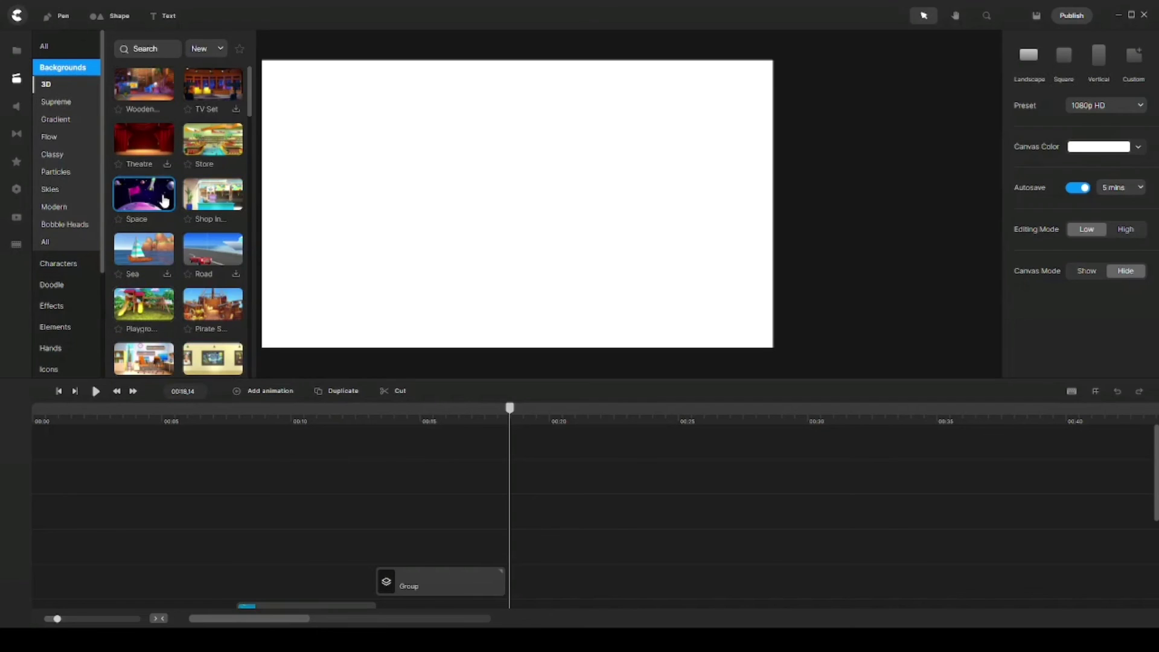
scroll(150, 226, "down", 3)
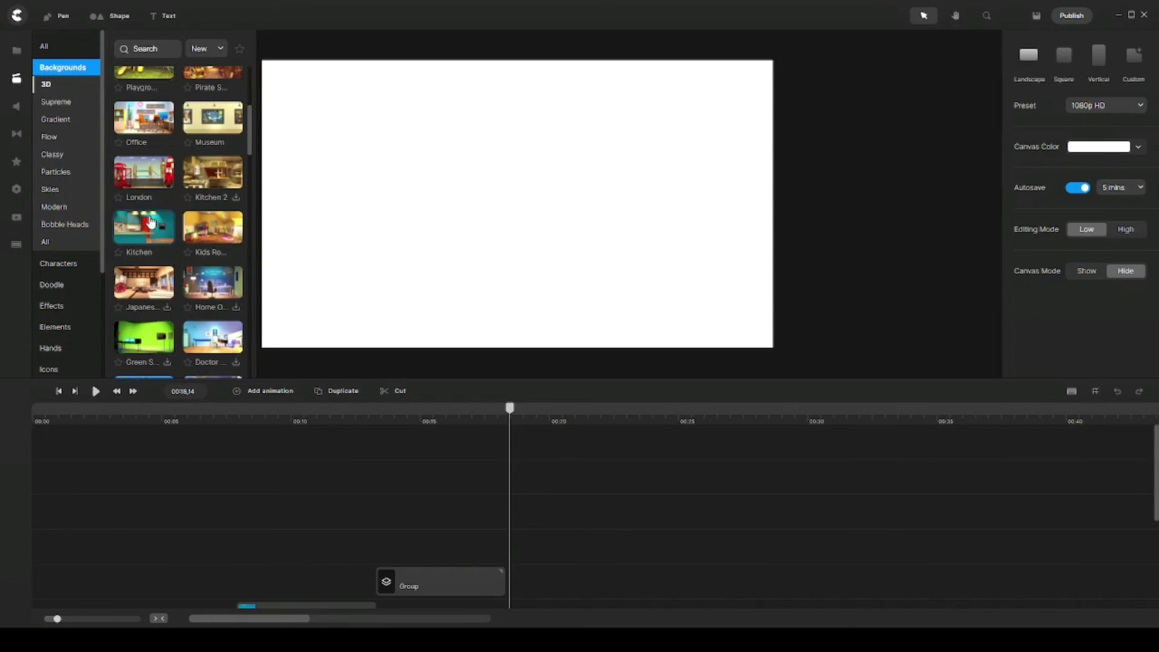
scroll(145, 241, "down", 4)
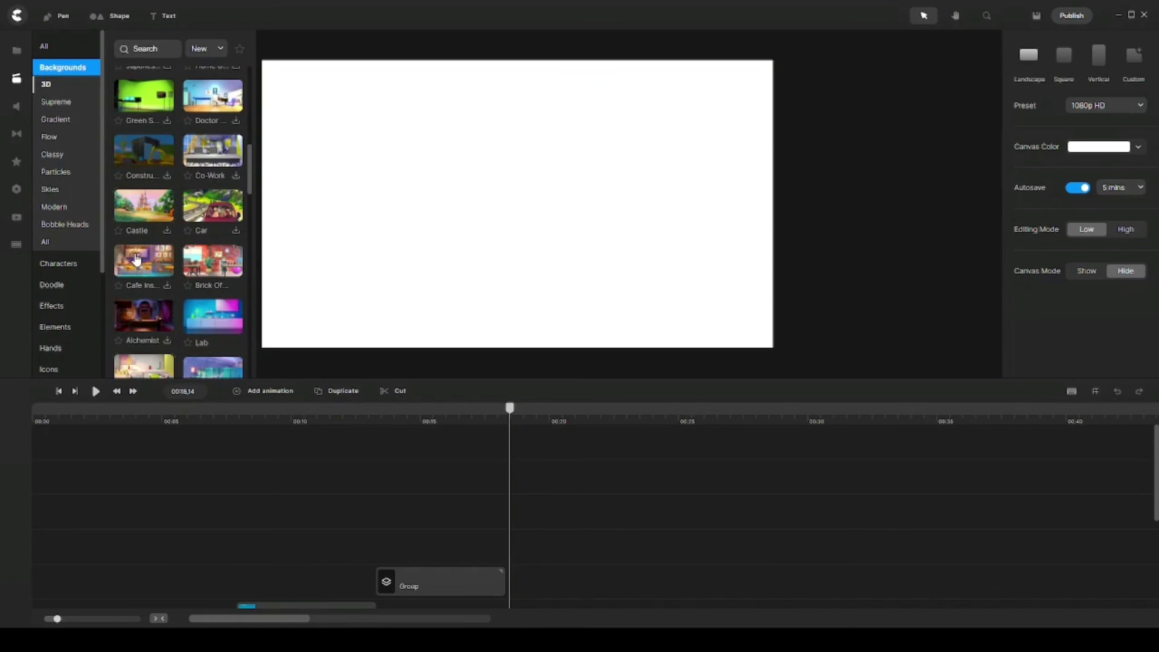
scroll(147, 244, "down", 4)
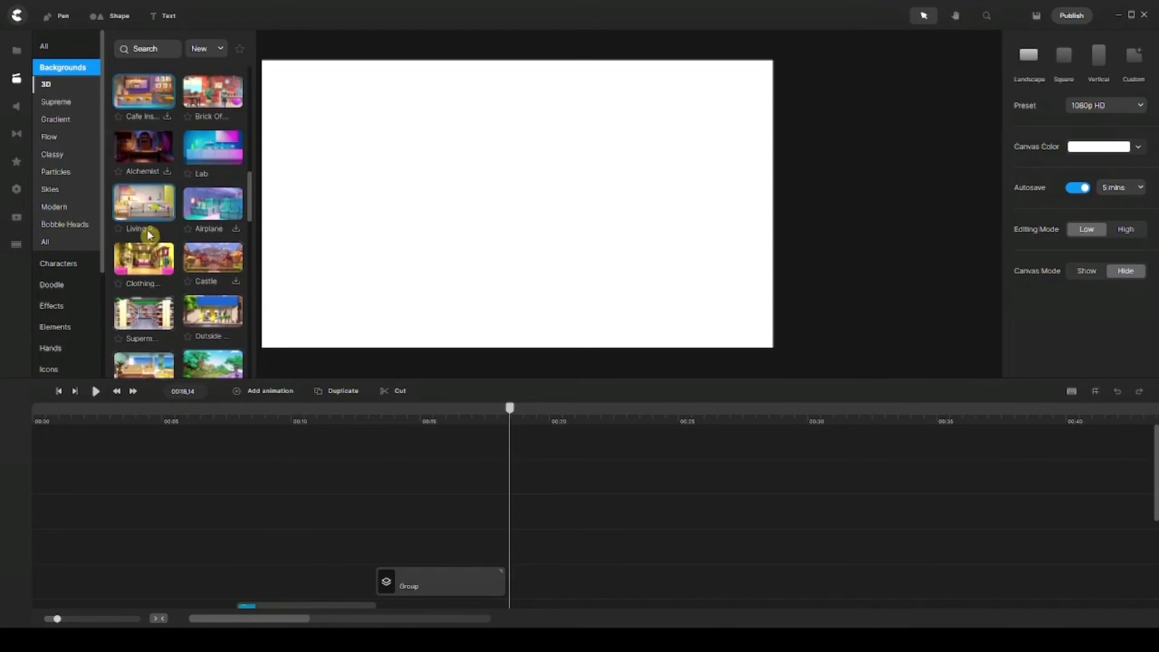
left_click_drag(142, 131, 428, 177)
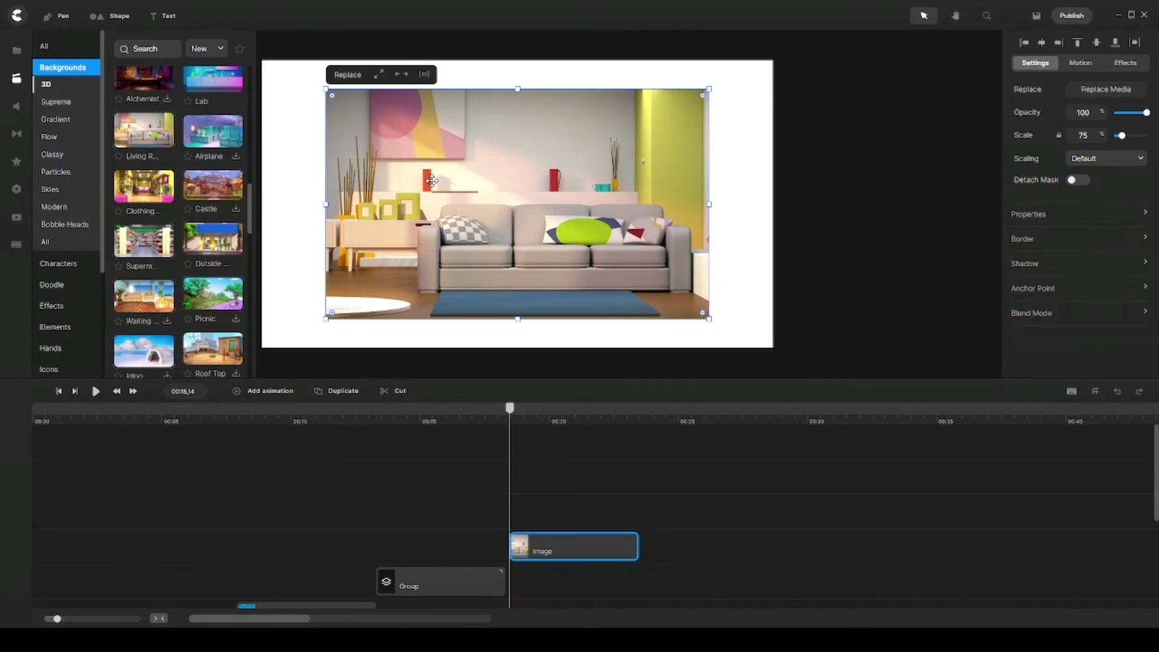
left_click(381, 75)
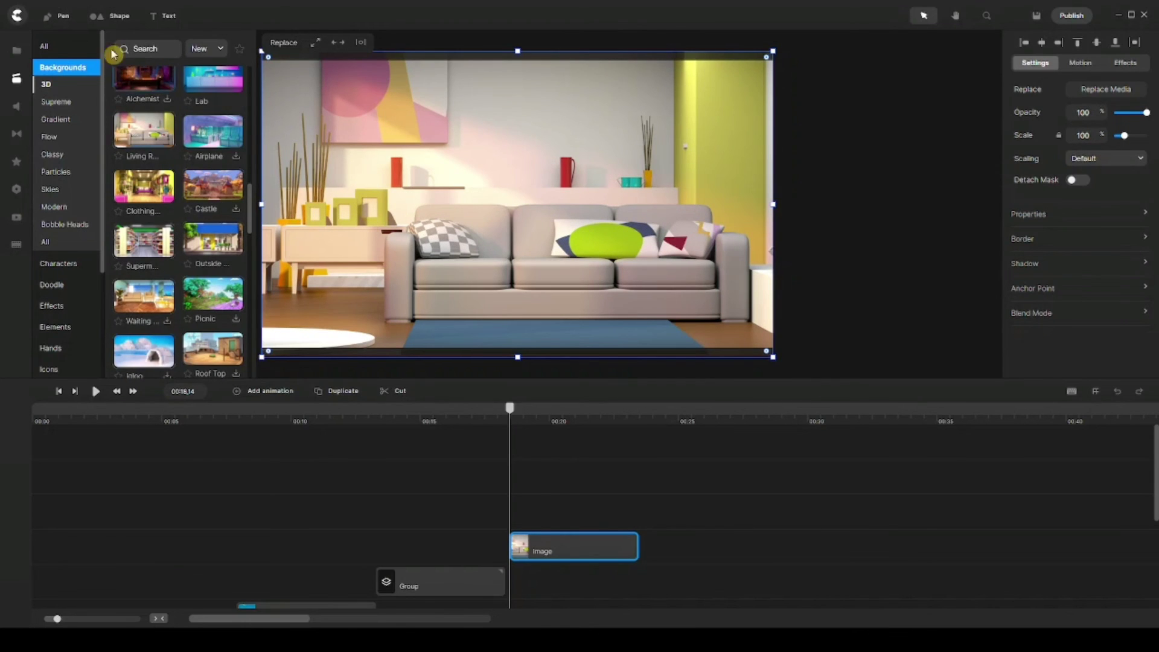
Add a blue circle shape, enlarge it and centre it on the canvas.
left_click(123, 18)
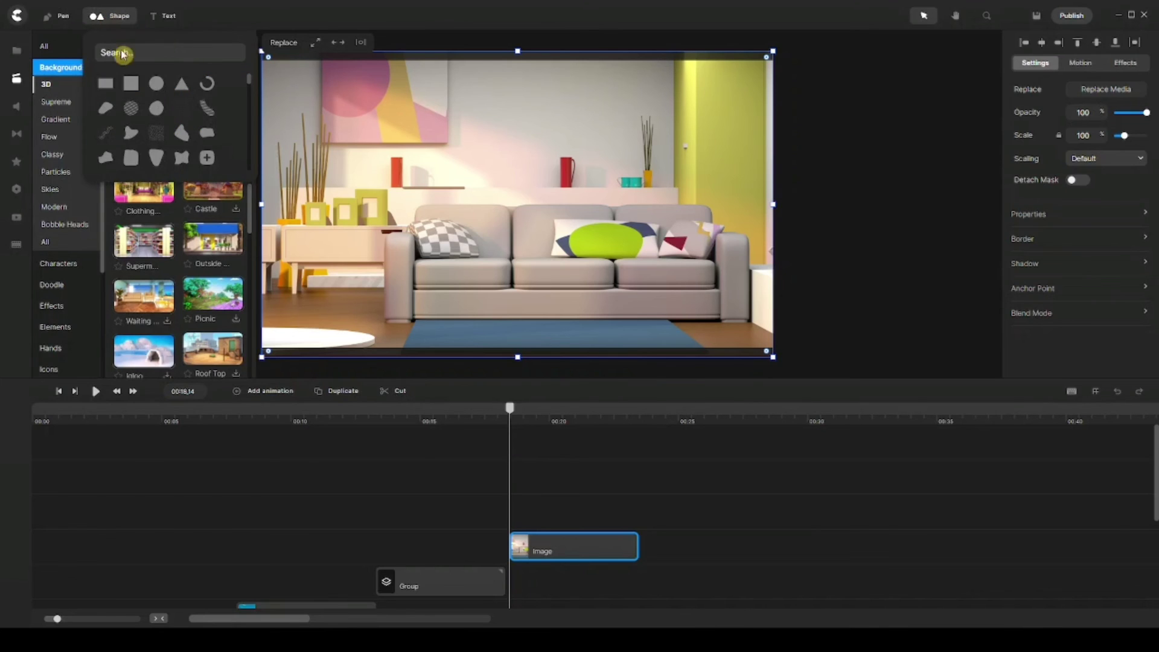
left_click(157, 84)
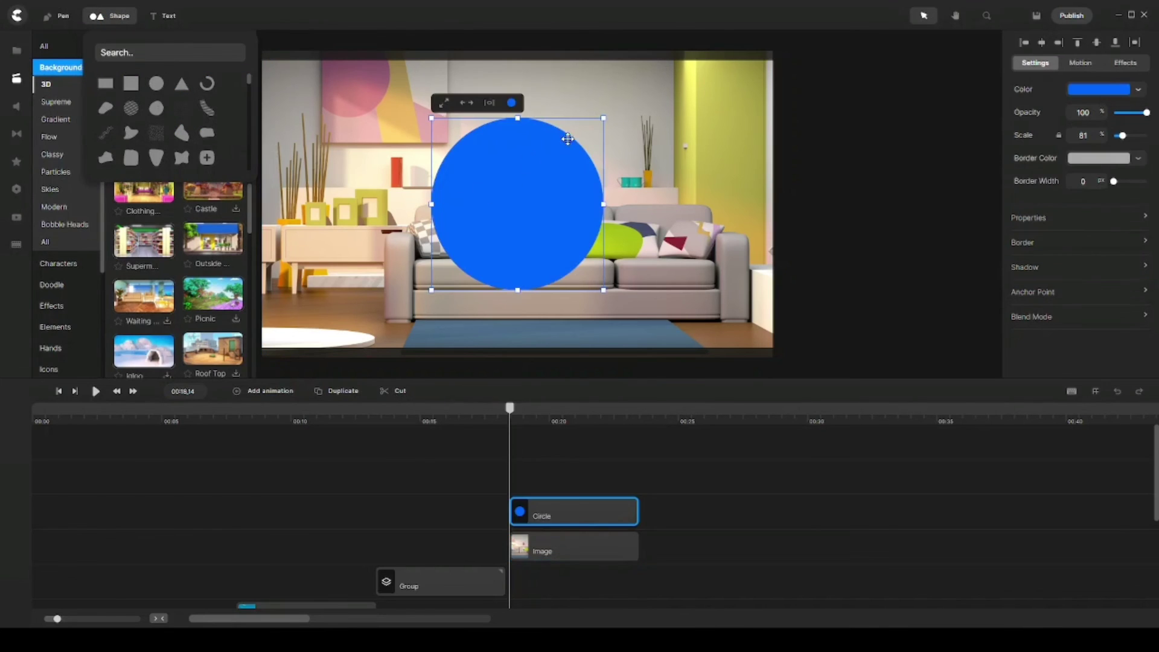
left_click_drag(609, 113, 628, 94)
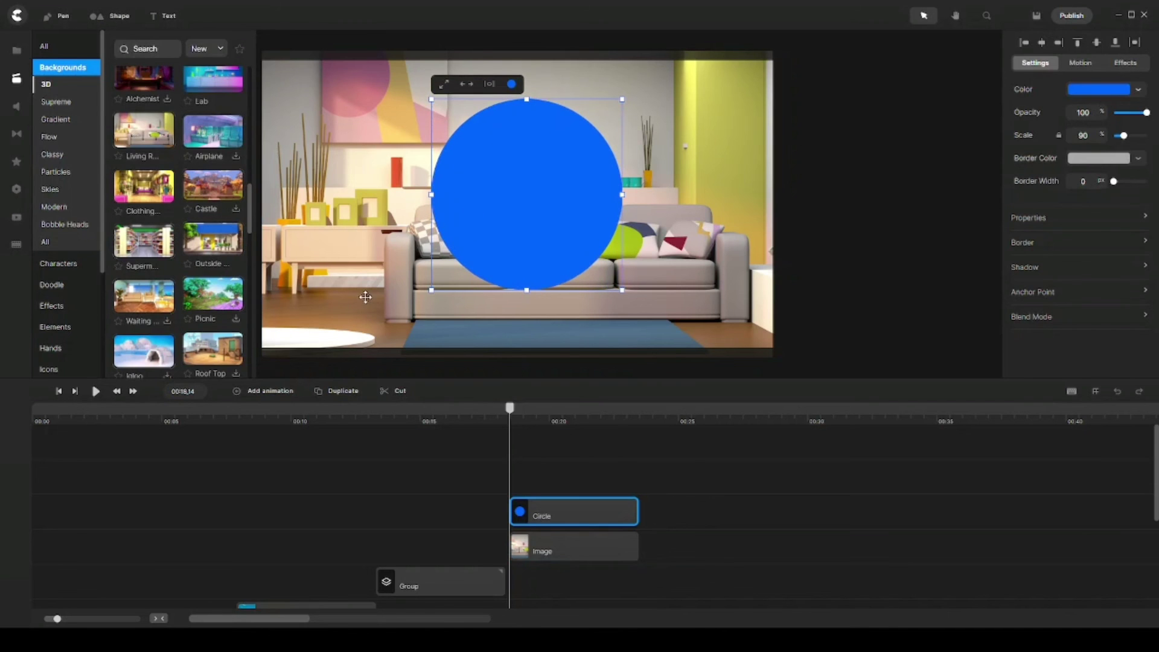
left_click_drag(431, 288, 355, 320)
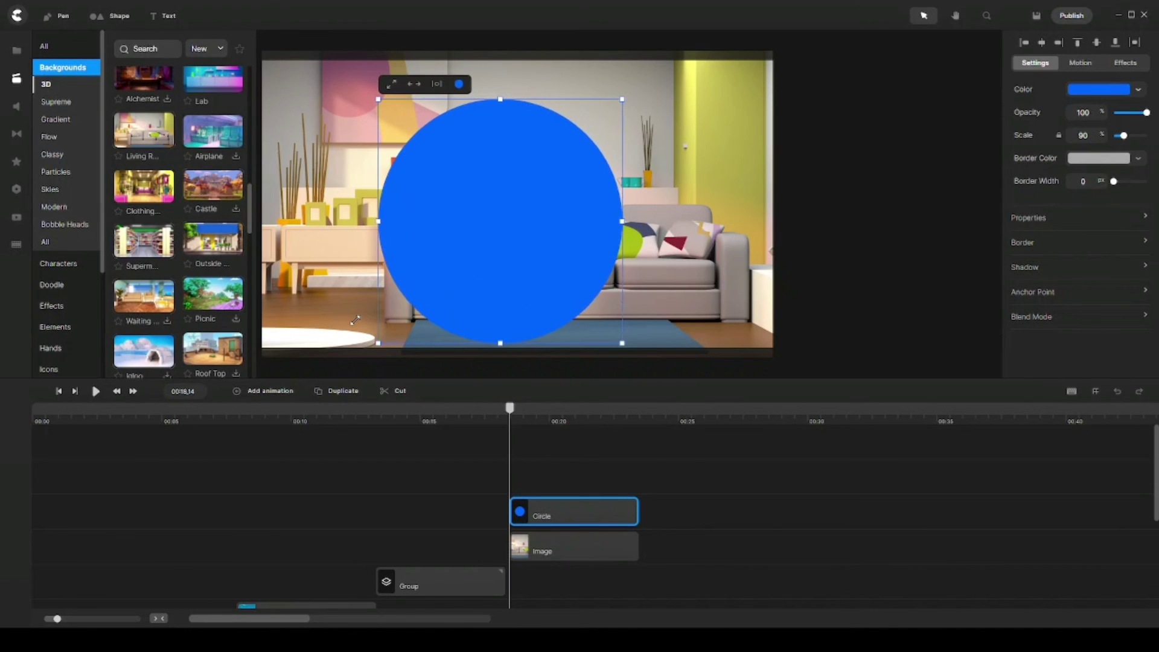
left_click(436, 85)
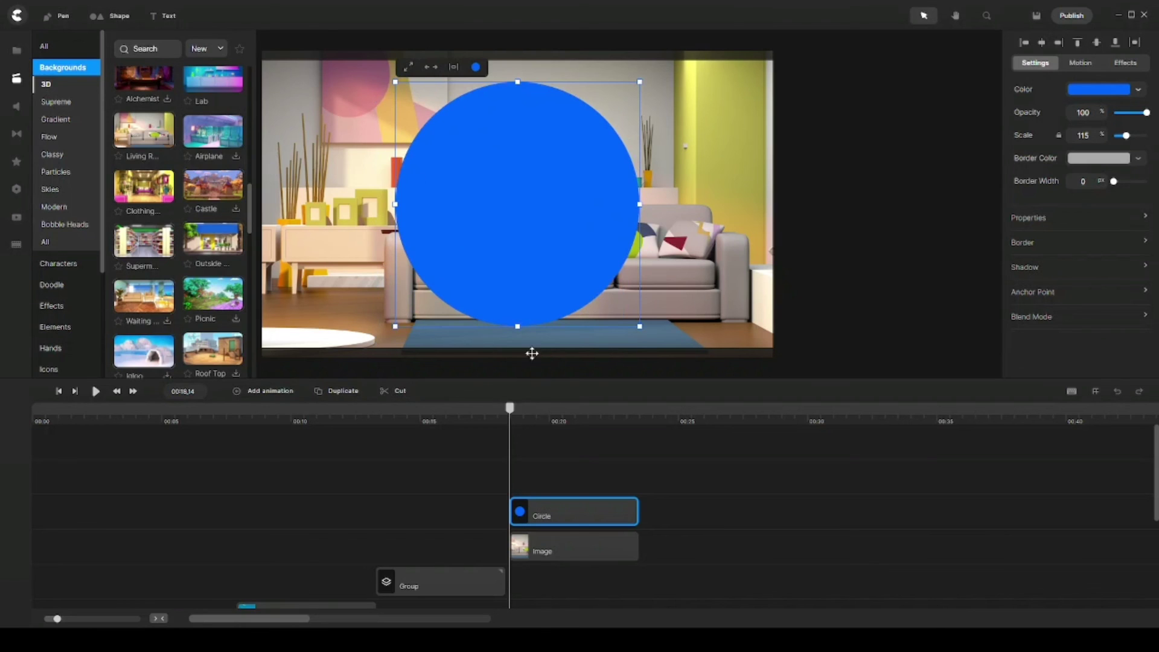
left_click(591, 467)
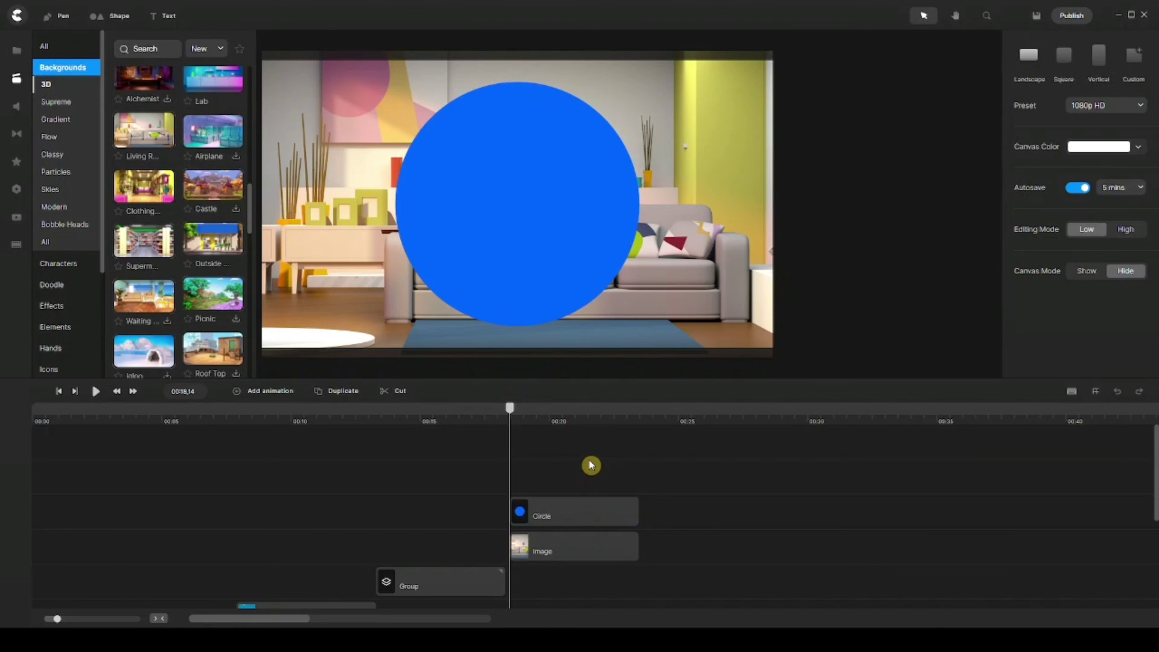
Mask the living-room Image clip with the Circle.
left_click_drag(591, 460, 584, 575)
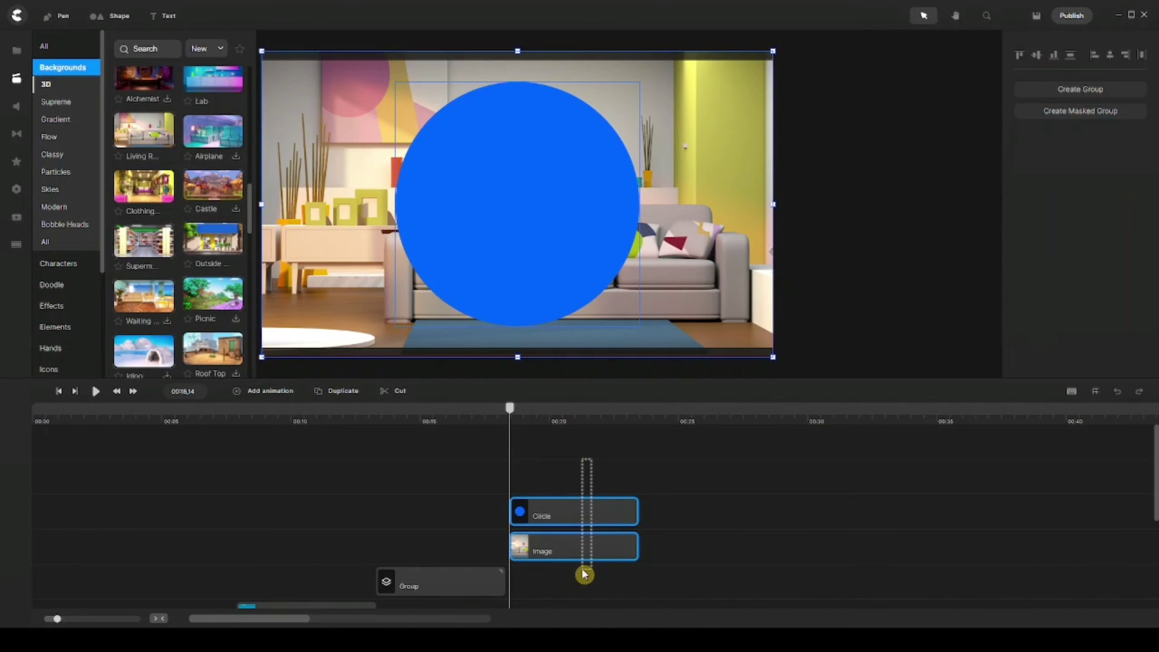
right_click(589, 511)
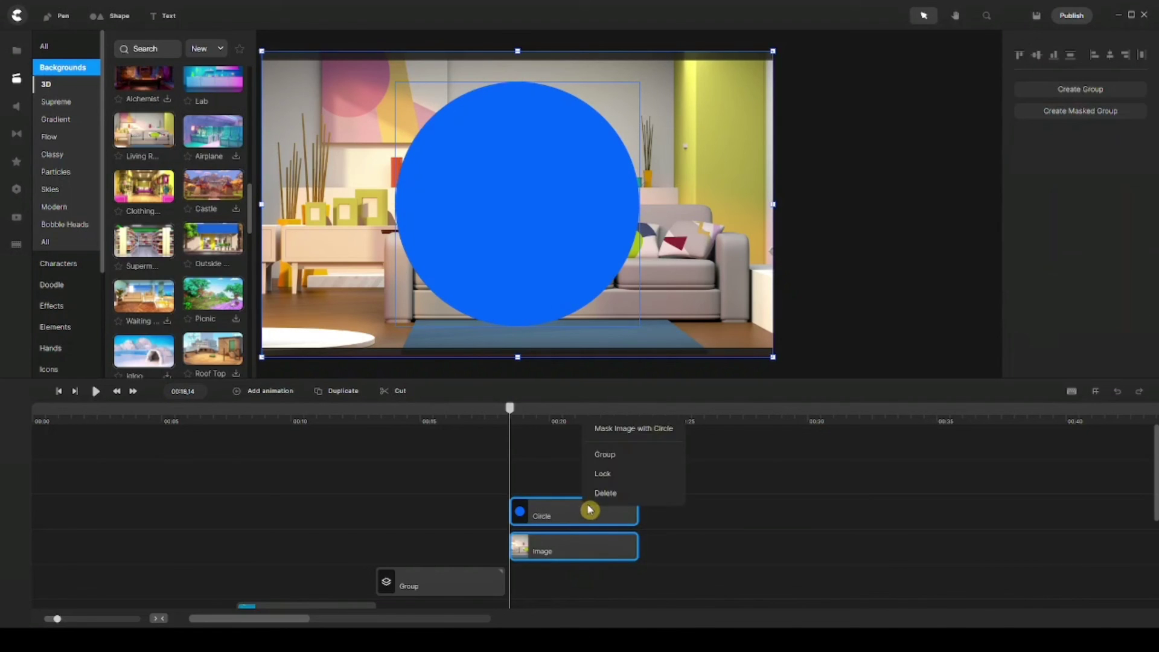
left_click(618, 429)
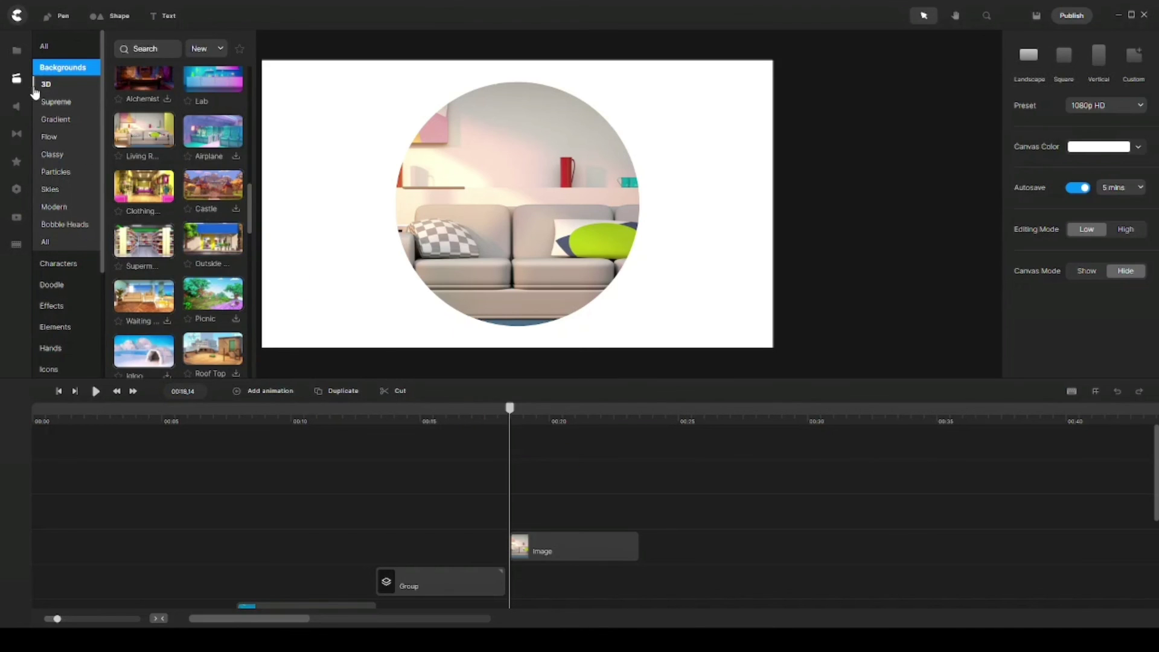
Place the 3D character Tom with a Wave action on the canvas, enlarged and moved lower.
left_click(69, 48)
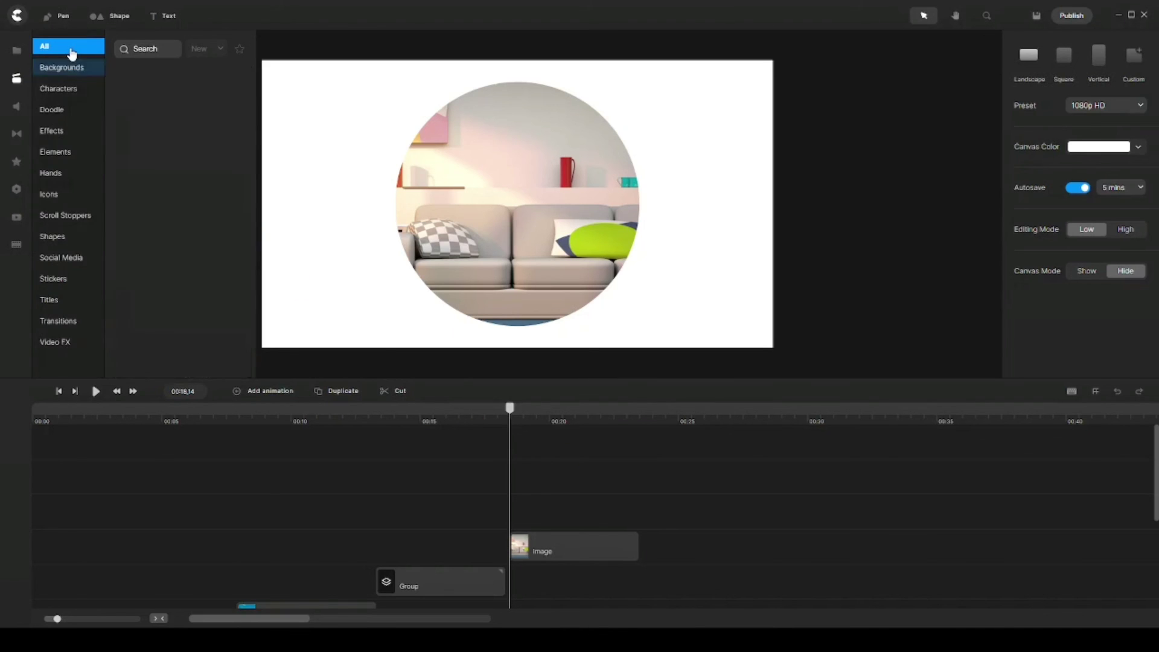
left_click(73, 89)
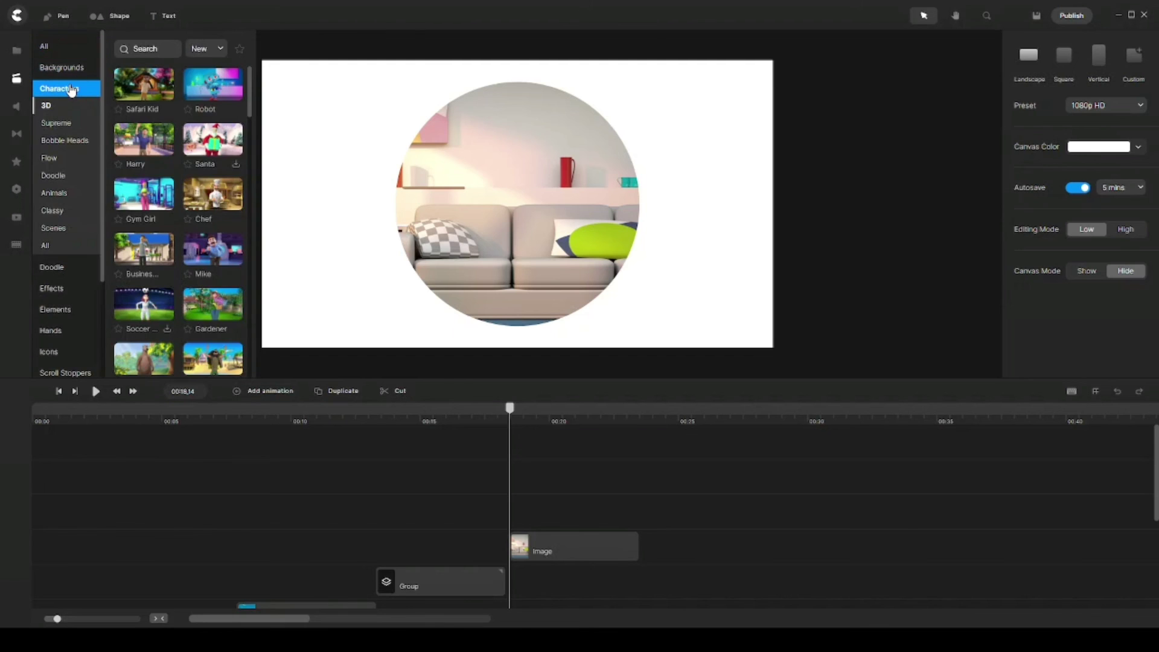
scroll(164, 242, "down", 4)
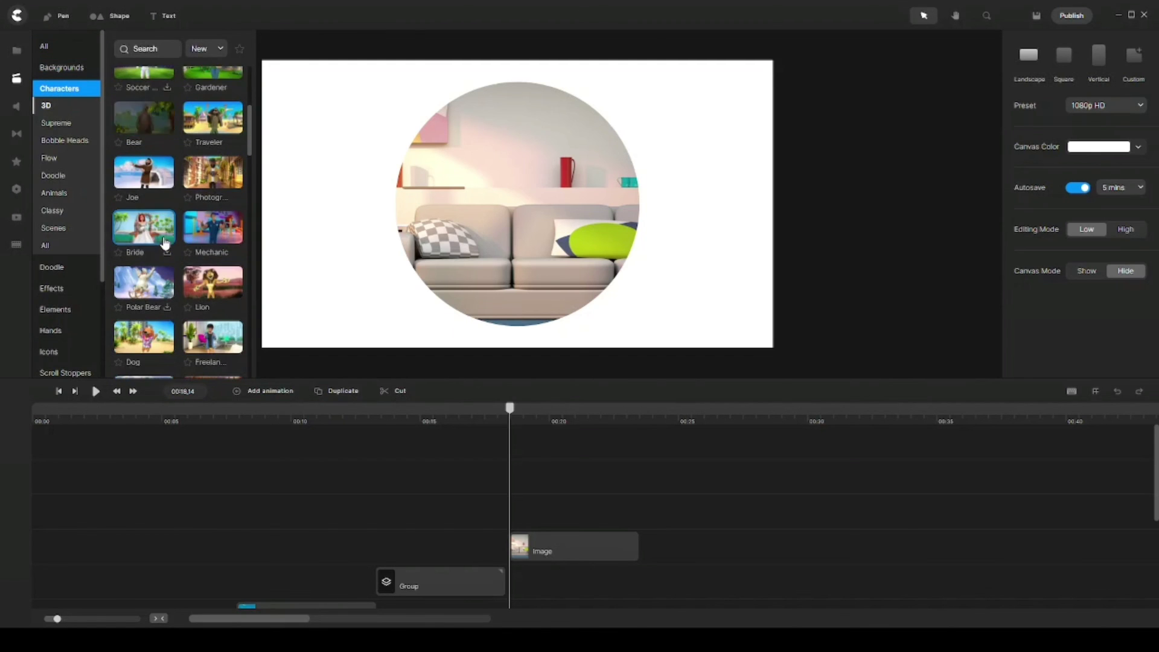
scroll(165, 238, "down", 2)
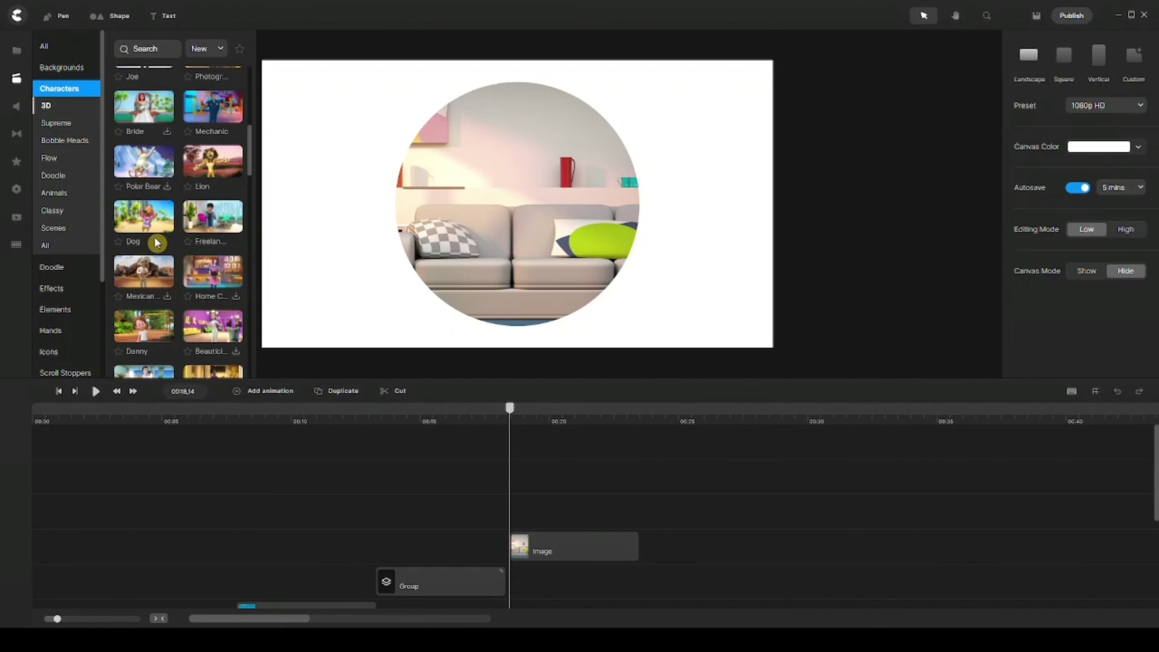
scroll(157, 243, "down", 1)
scroll(158, 242, "down", 3)
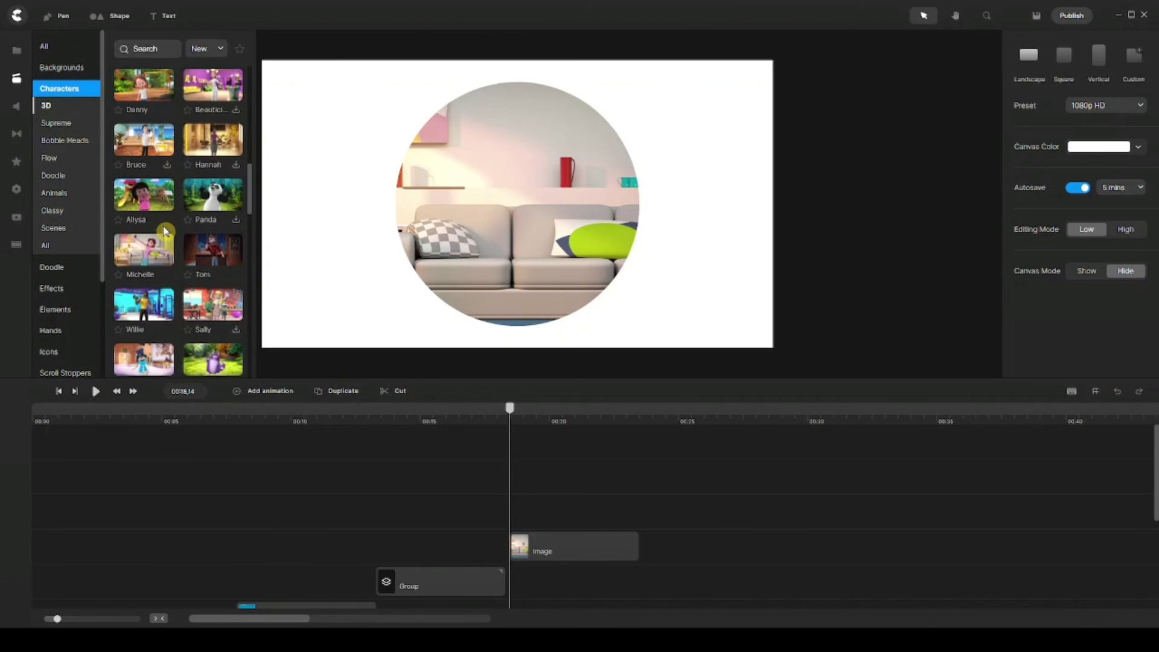
left_click_drag(218, 245, 513, 214)
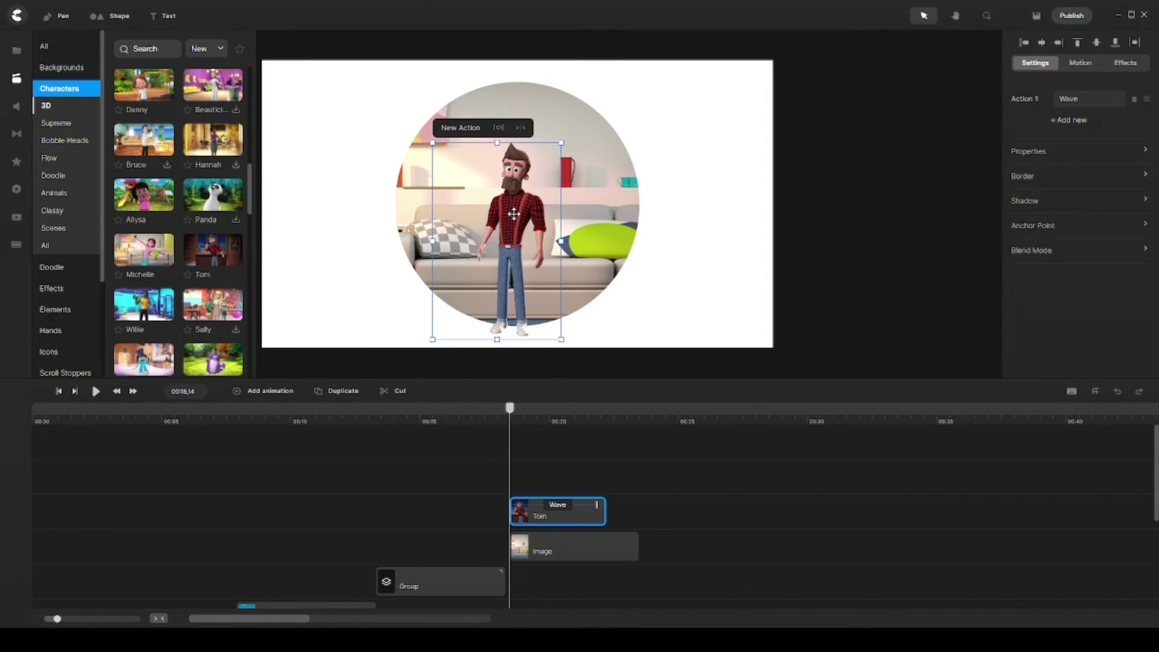
left_click_drag(560, 140, 585, 106)
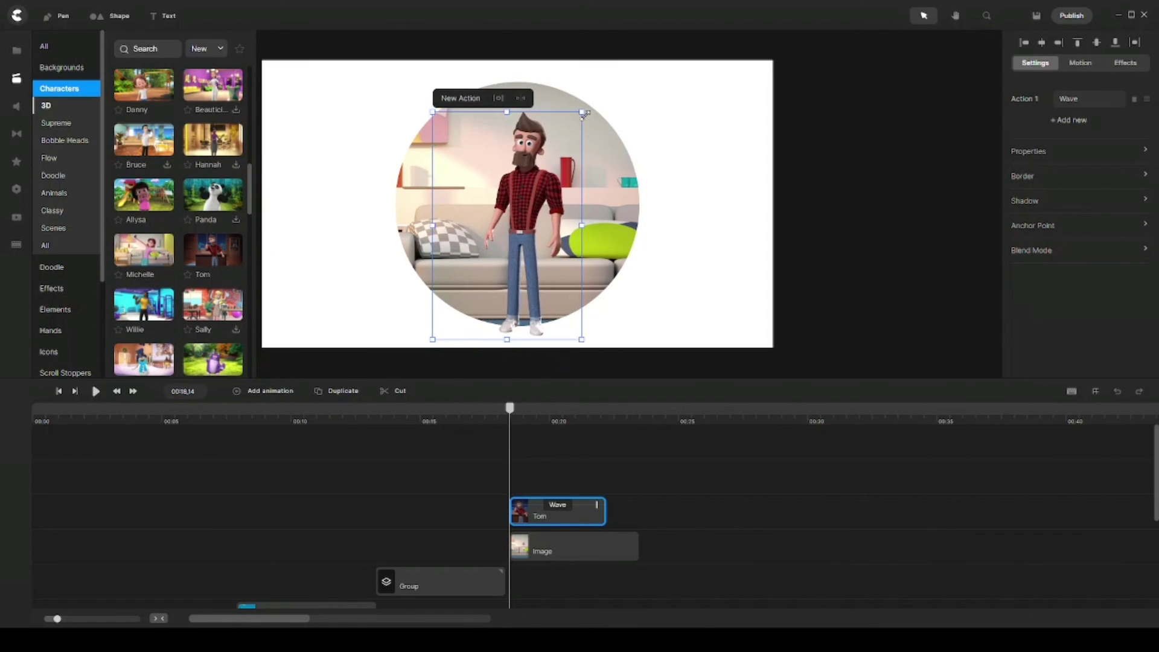
left_click_drag(525, 186, 515, 211)
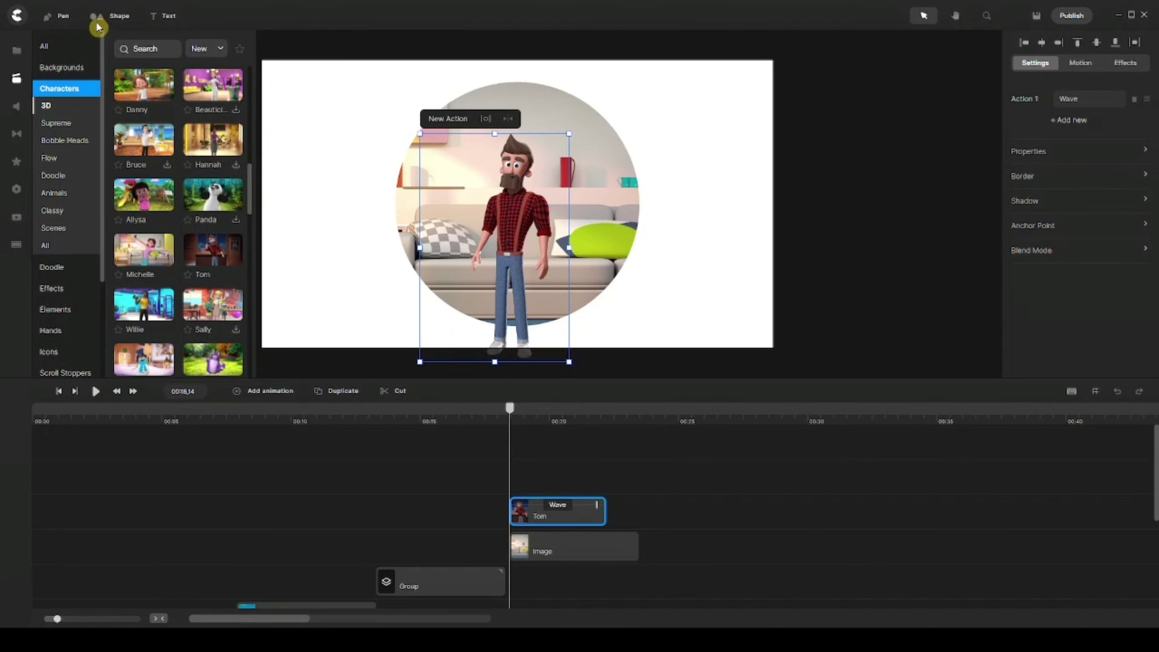
Add a circle over Tom and scale it to 115% to cover the round background.
left_click(115, 19)
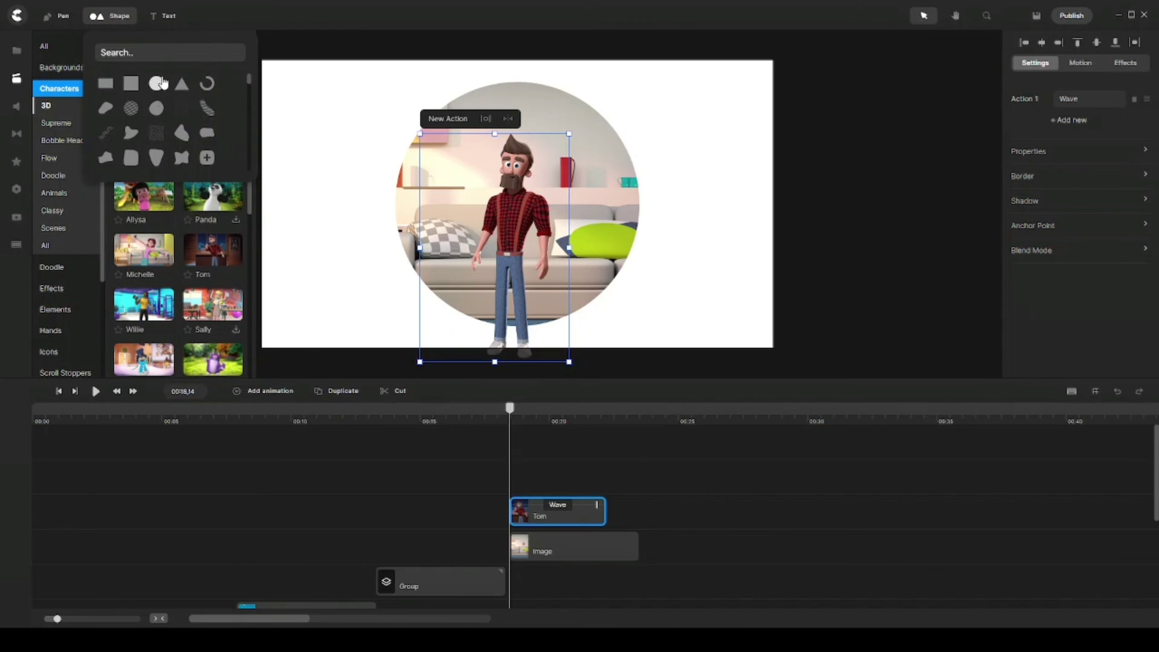
left_click(156, 83)
left_click(564, 163)
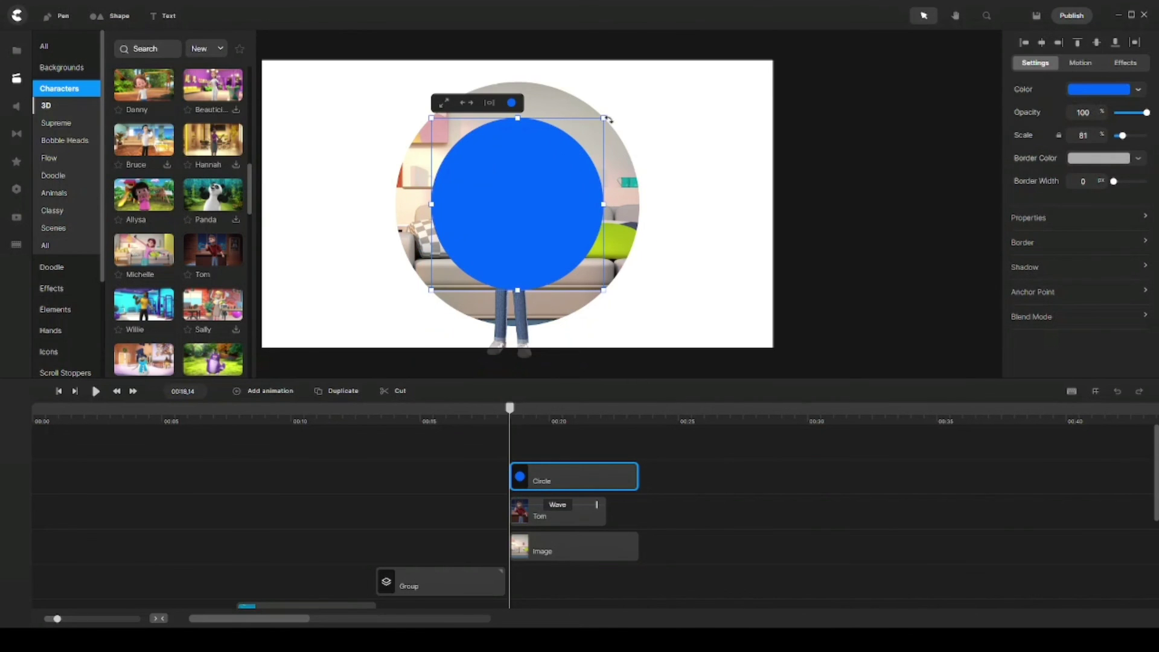
left_click_drag(608, 114, 628, 85)
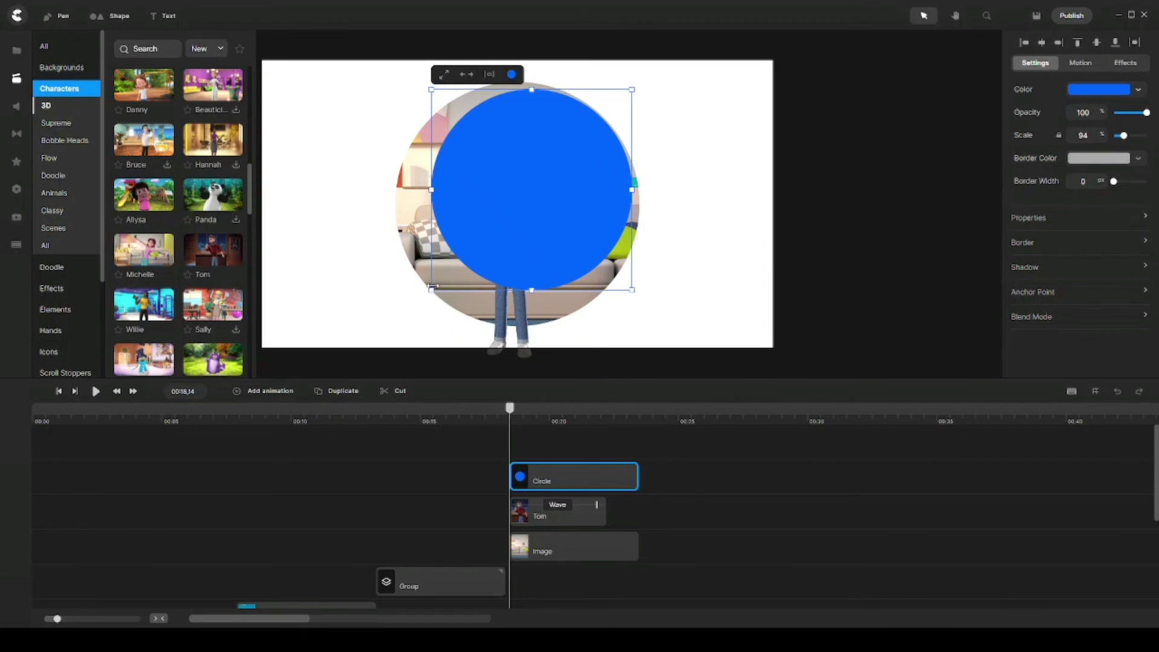
left_click_drag(433, 286, 384, 316)
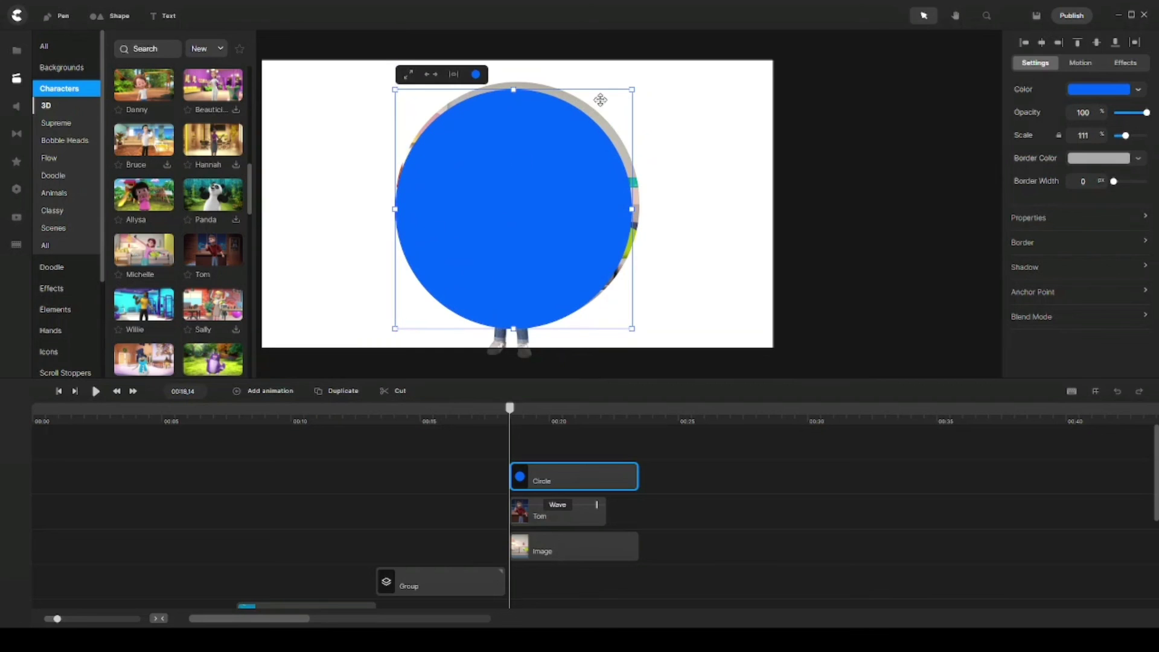
left_click_drag(634, 90, 642, 81)
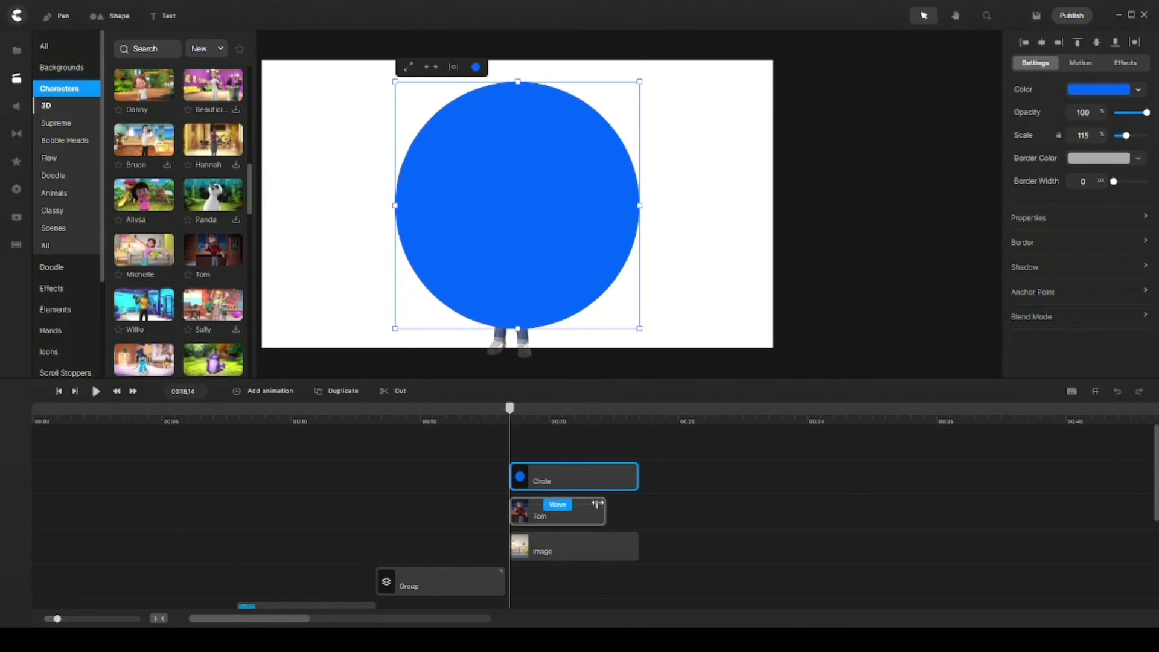
Lengthen Tom's clip to match the circle and mask Tom with the Circle.
left_click_drag(614, 502, 632, 503)
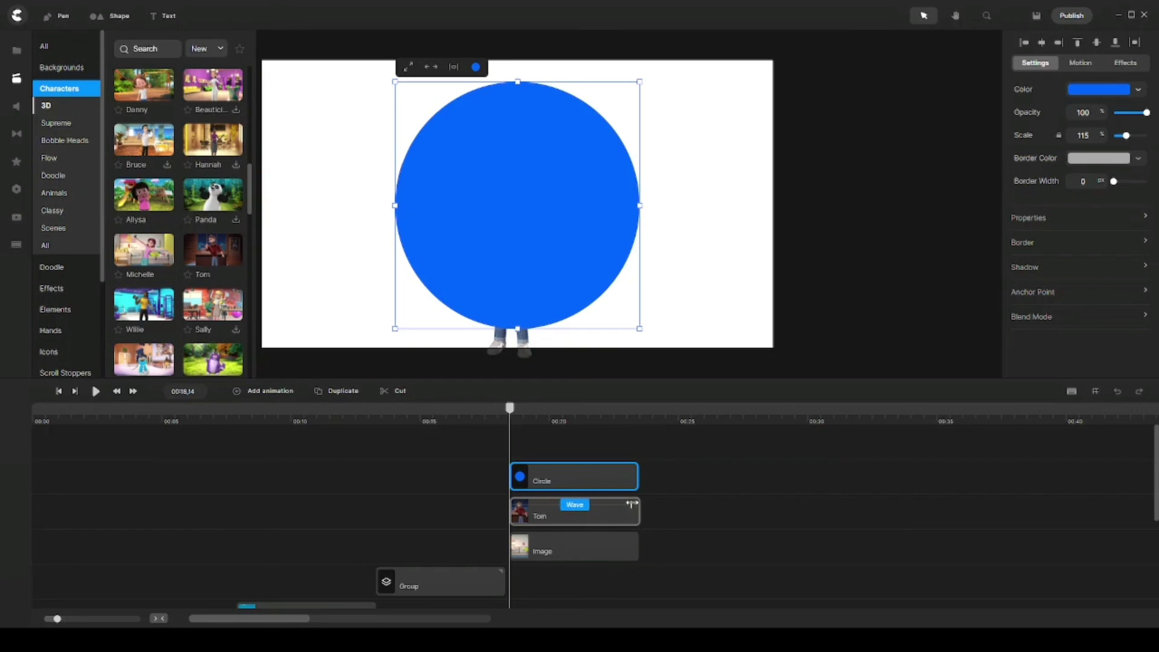
left_click_drag(581, 432, 563, 523)
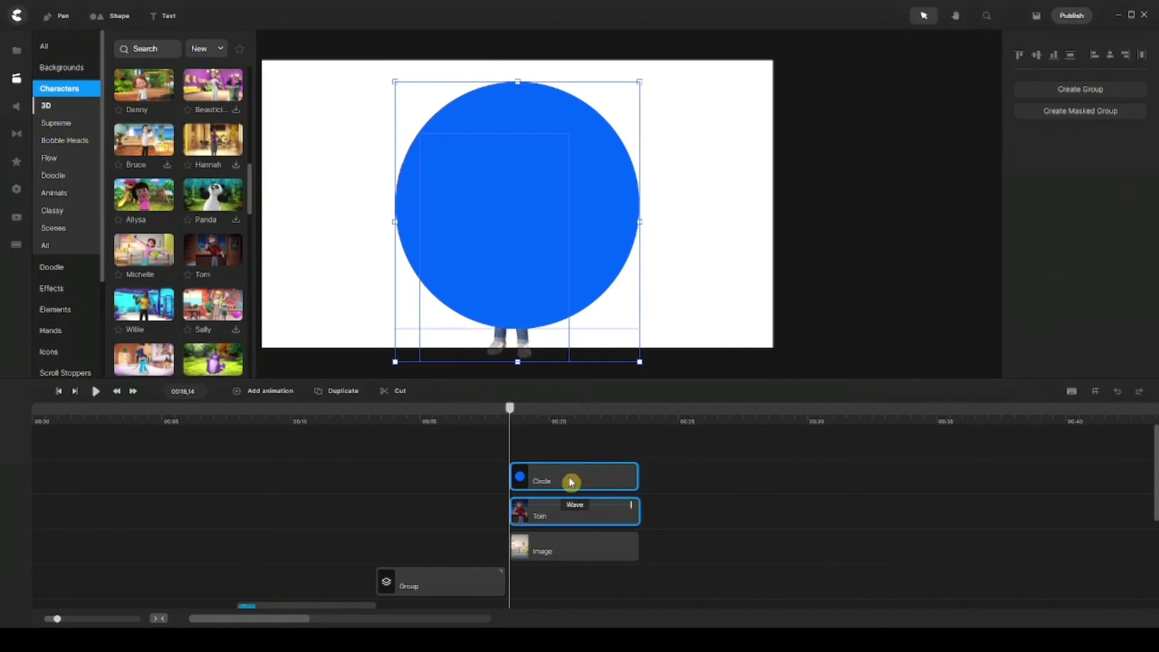
right_click(570, 481)
left_click(615, 400)
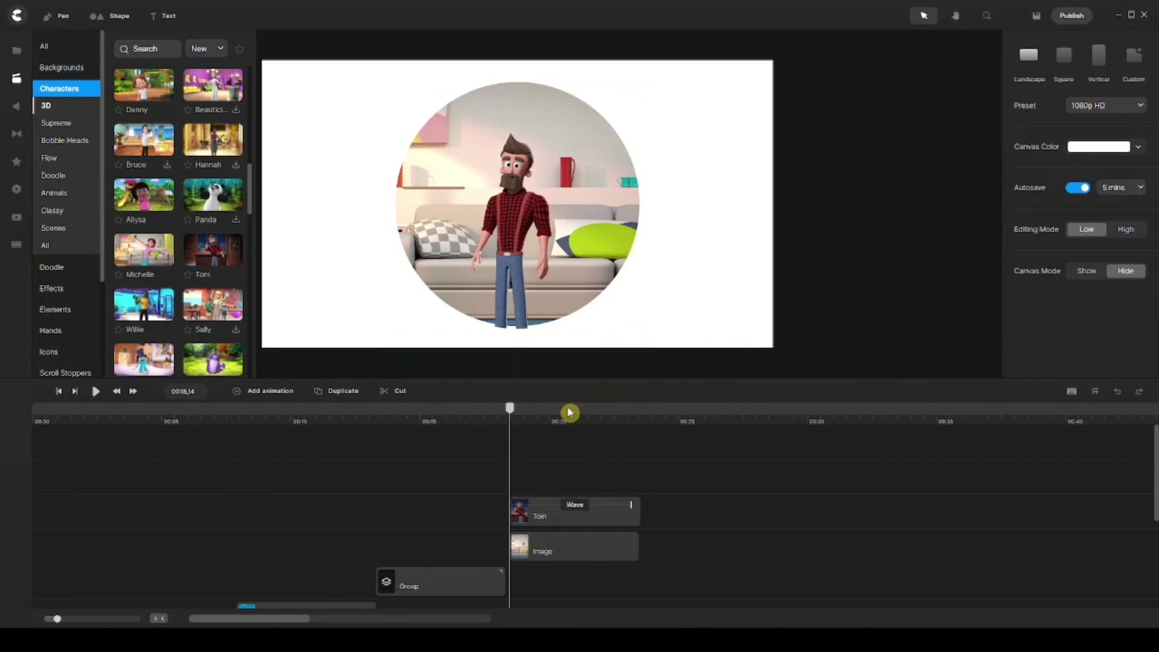
Select Tom's Wave action and move the playhead to 00:20.03 to preview him waving.
left_click(516, 208)
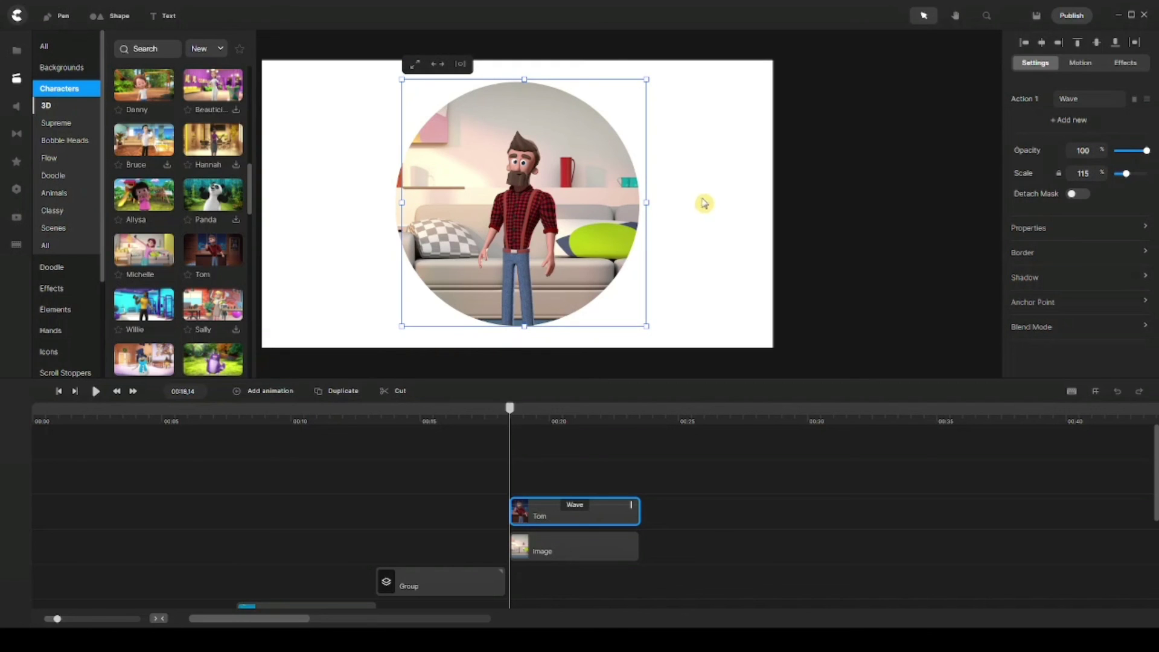
left_click(814, 200)
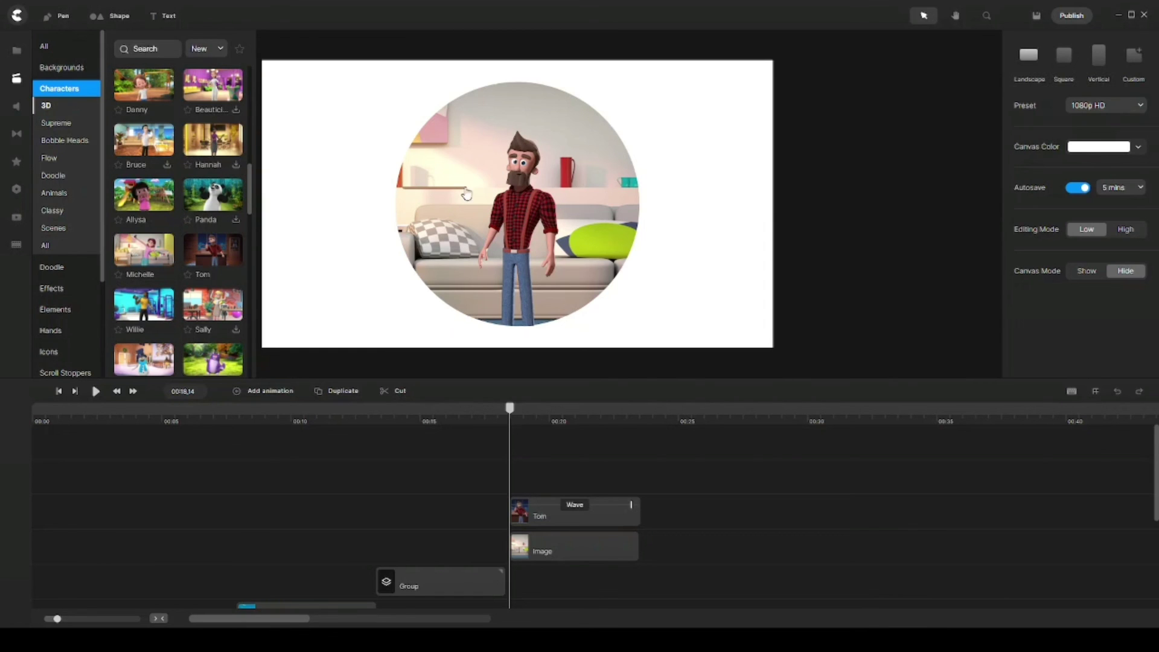
left_click(517, 220)
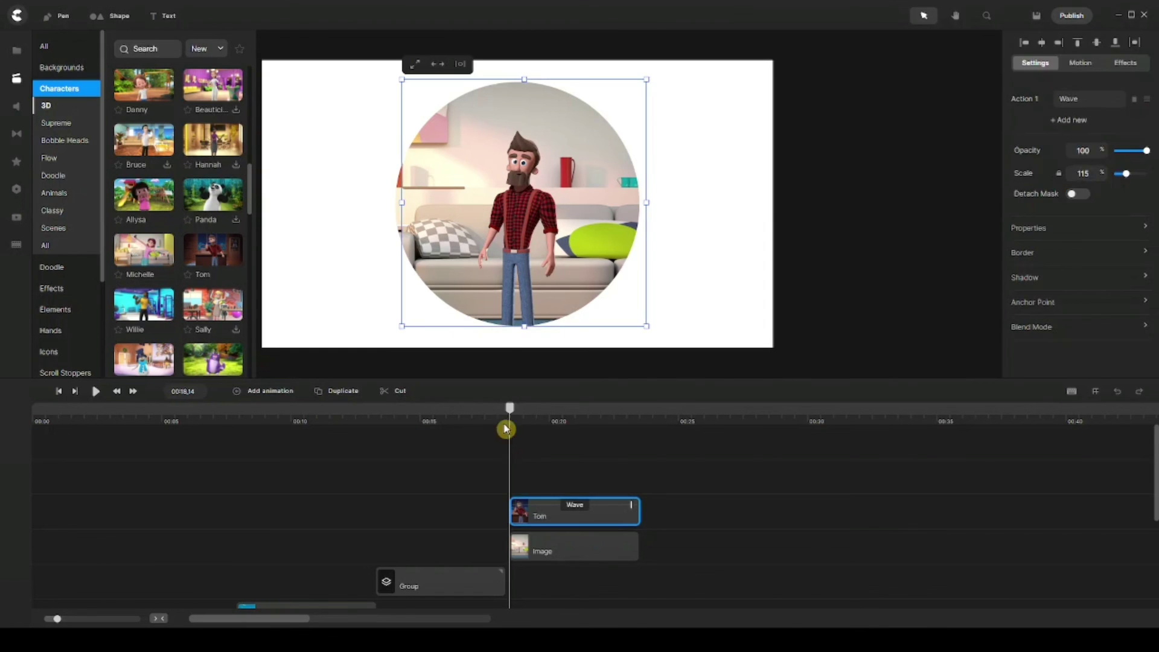
left_click(575, 507)
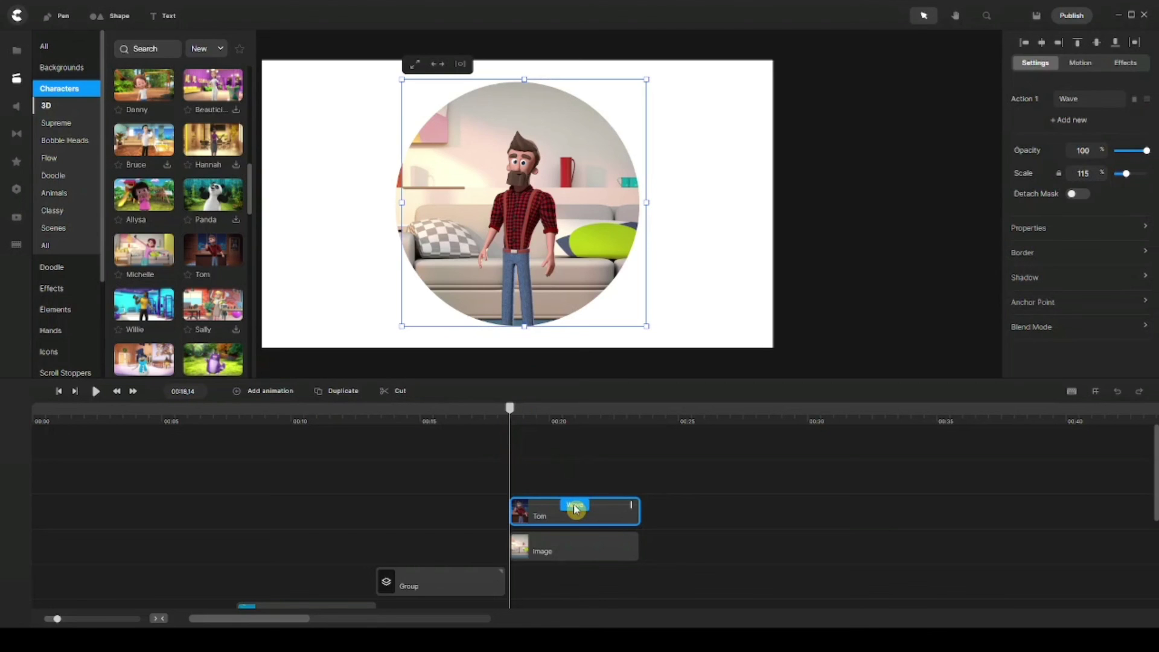
left_click_drag(512, 408, 578, 402)
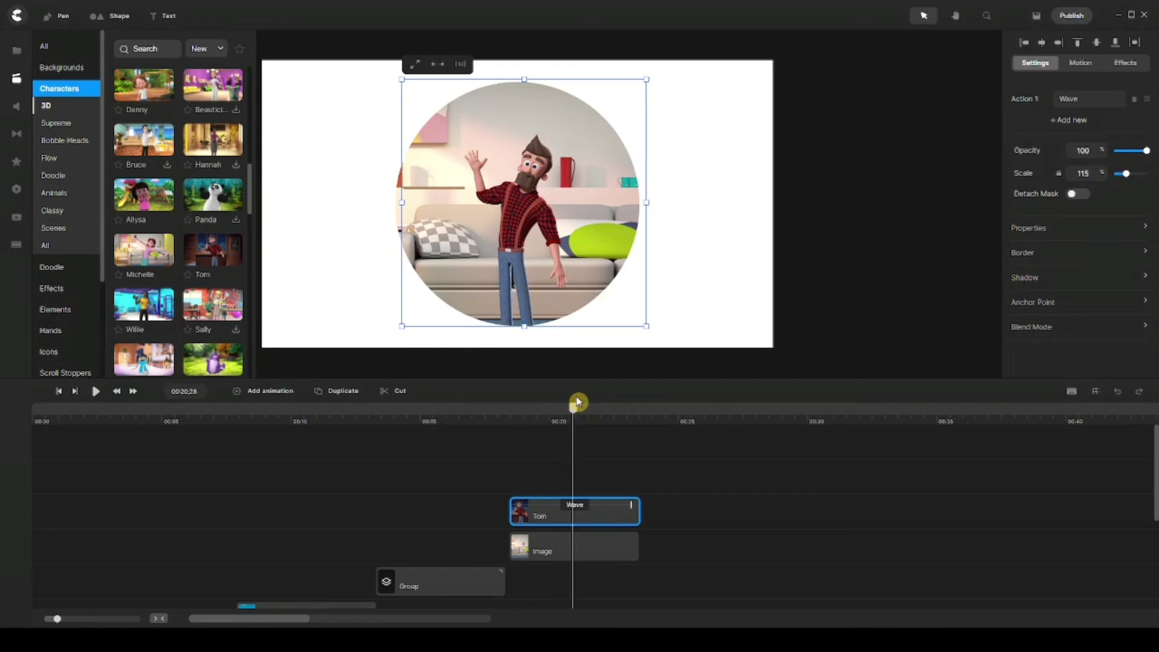